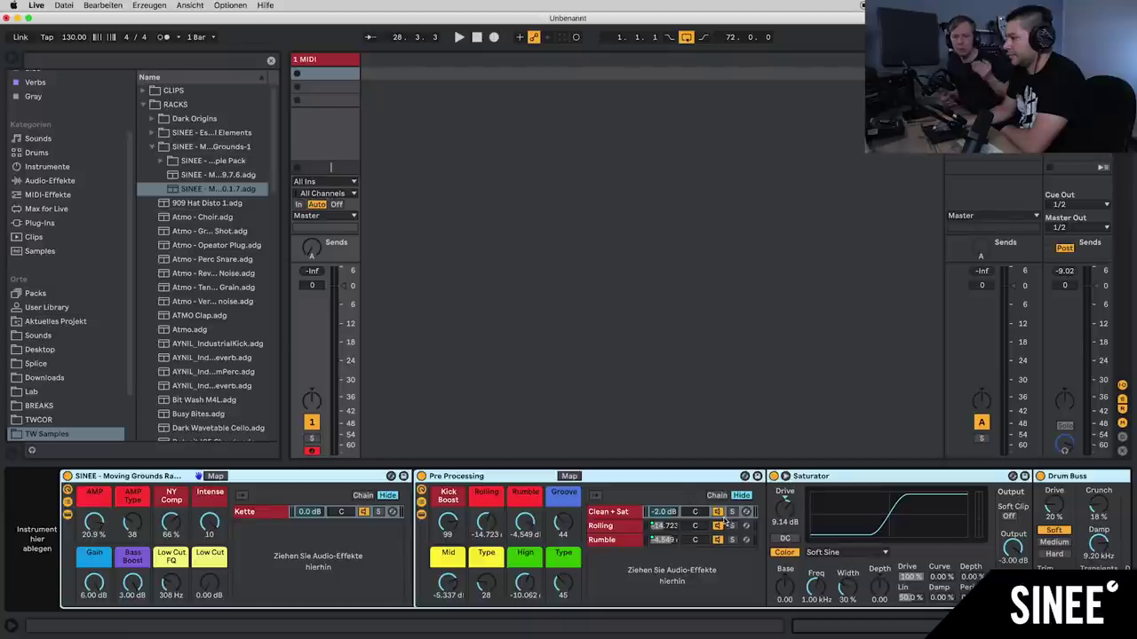
Step: Deactivate the Rolling and Rumble chains in the Pre Processing rack and show the devices of the Clean + Sat chain
{"action": "left_click", "coordinate": [720, 526]}
{"action": "left_click", "coordinate": [719, 539]}
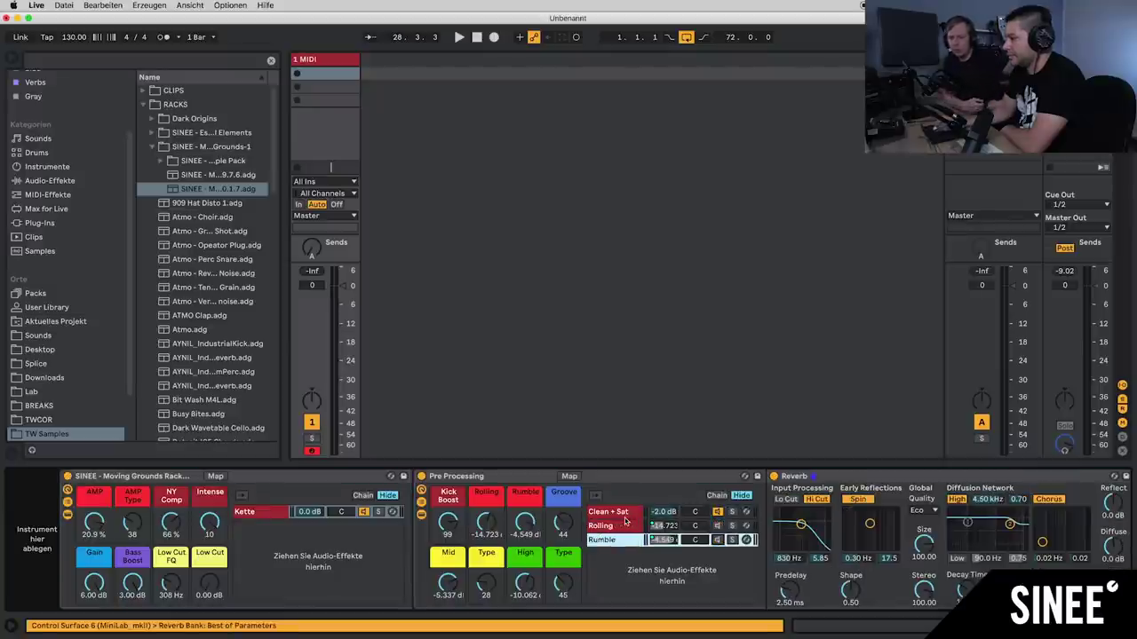
{"action": "left_click", "coordinate": [622, 514]}
{"action": "left_click", "coordinate": [279, 485]}
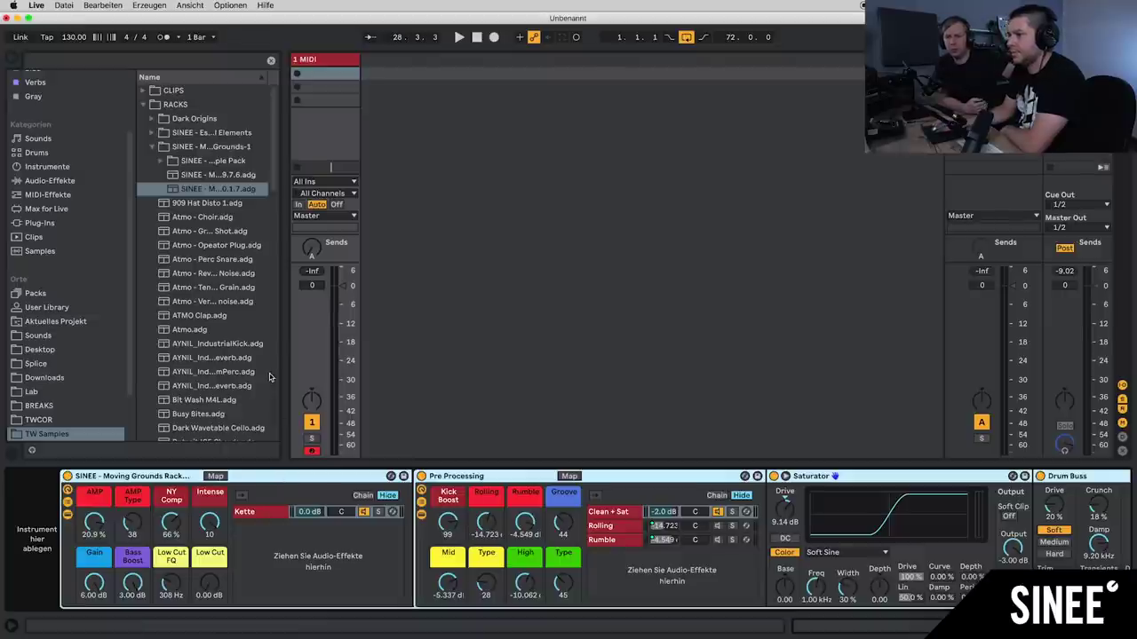
Step: Expand the SINEE - Moving Grounds Sample Pack folder and widen the browser so the full loop names can be read
{"action": "scroll", "coordinate": [106, 406], "scroll_direction": "up", "scroll_amount": 1}
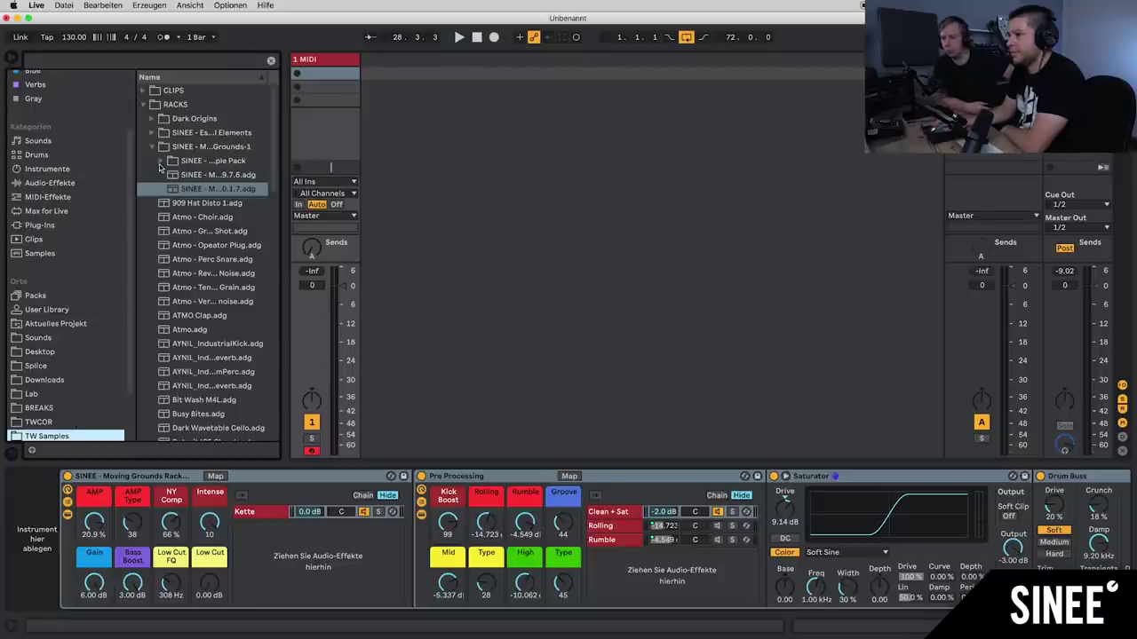
{"action": "left_click", "coordinate": [161, 162]}
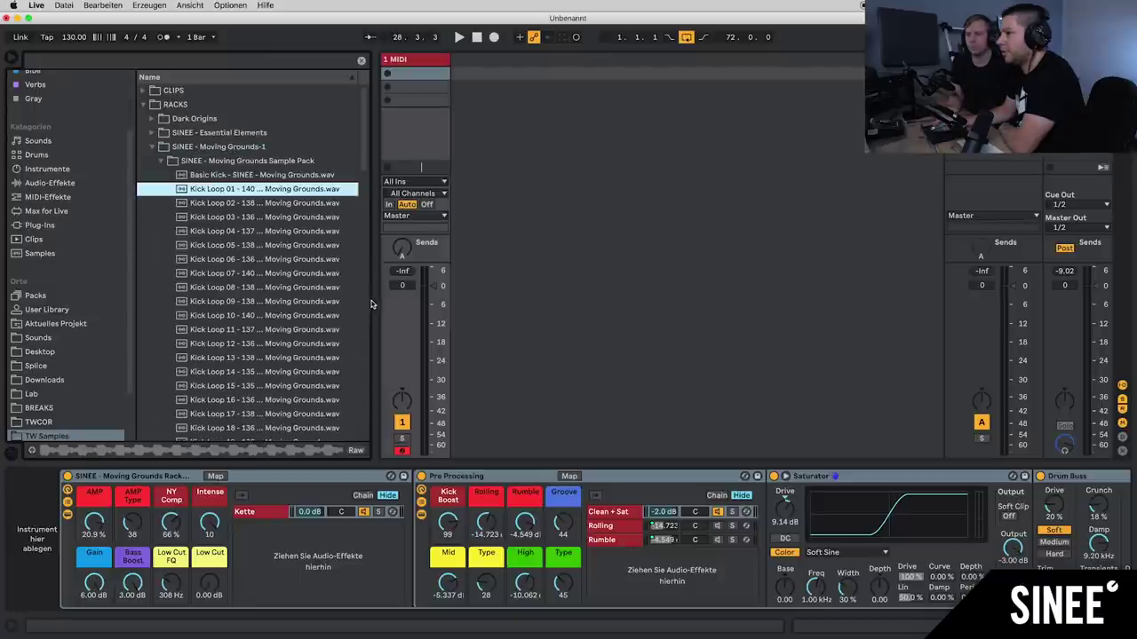
{"action": "left_click_drag", "start_coordinate": [373, 304], "coordinate": [418, 301]}
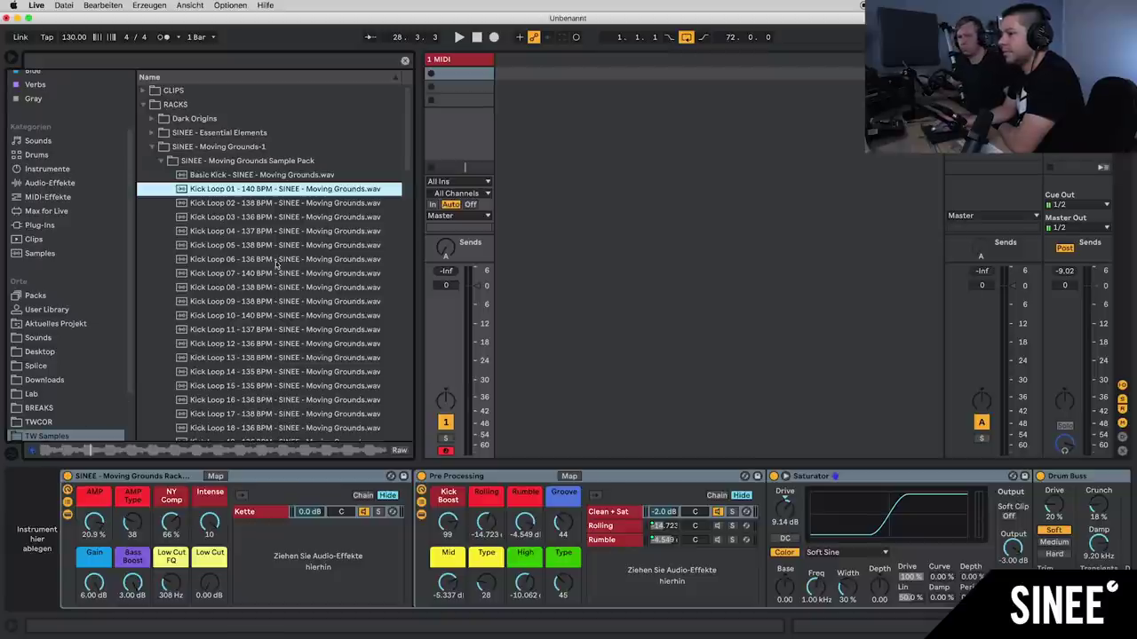
Step: Preview Kick Loops 03, 05, 07, 09, 11 and 15 of the Moving Grounds Sample Pack
{"action": "left_click", "coordinate": [282, 217]}
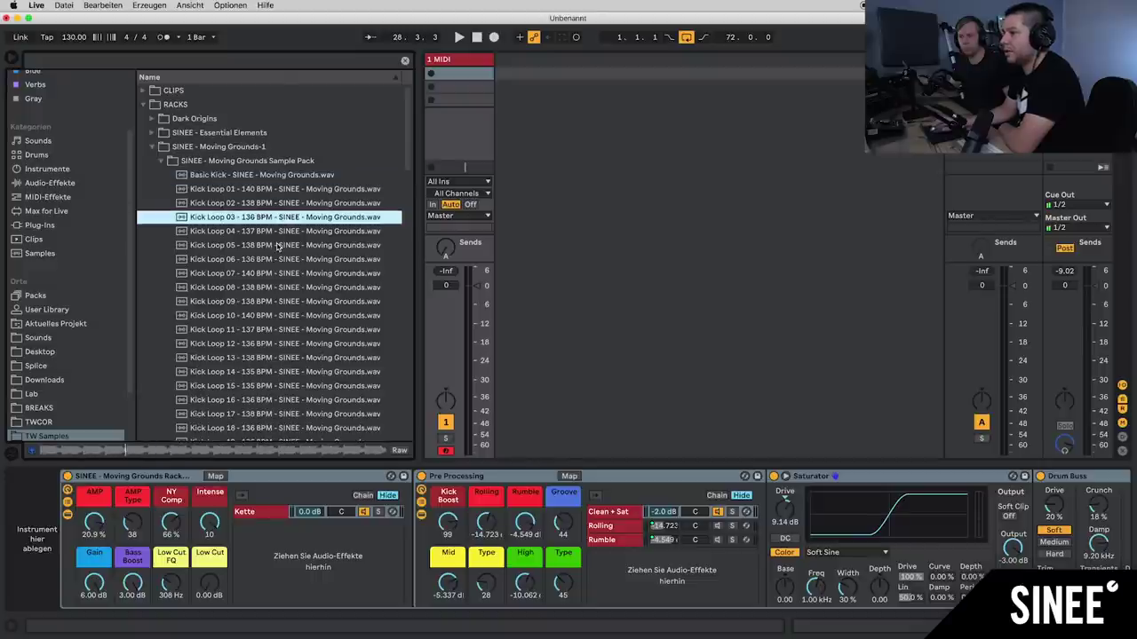
{"action": "left_click", "coordinate": [278, 246]}
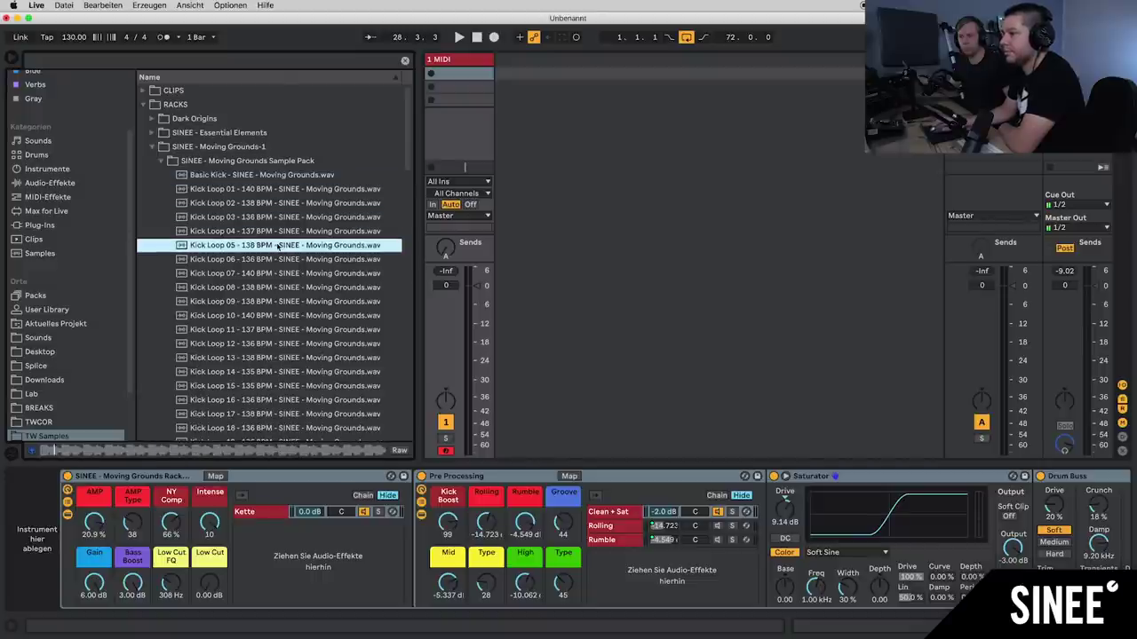
{"action": "left_click", "coordinate": [266, 275]}
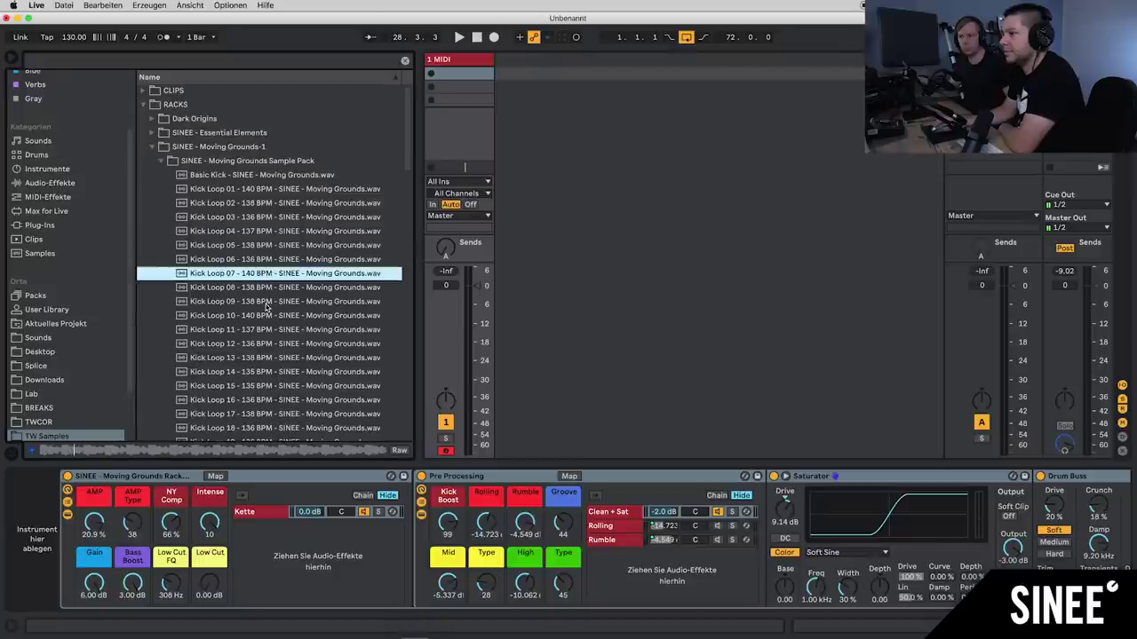
{"action": "left_click", "coordinate": [266, 302]}
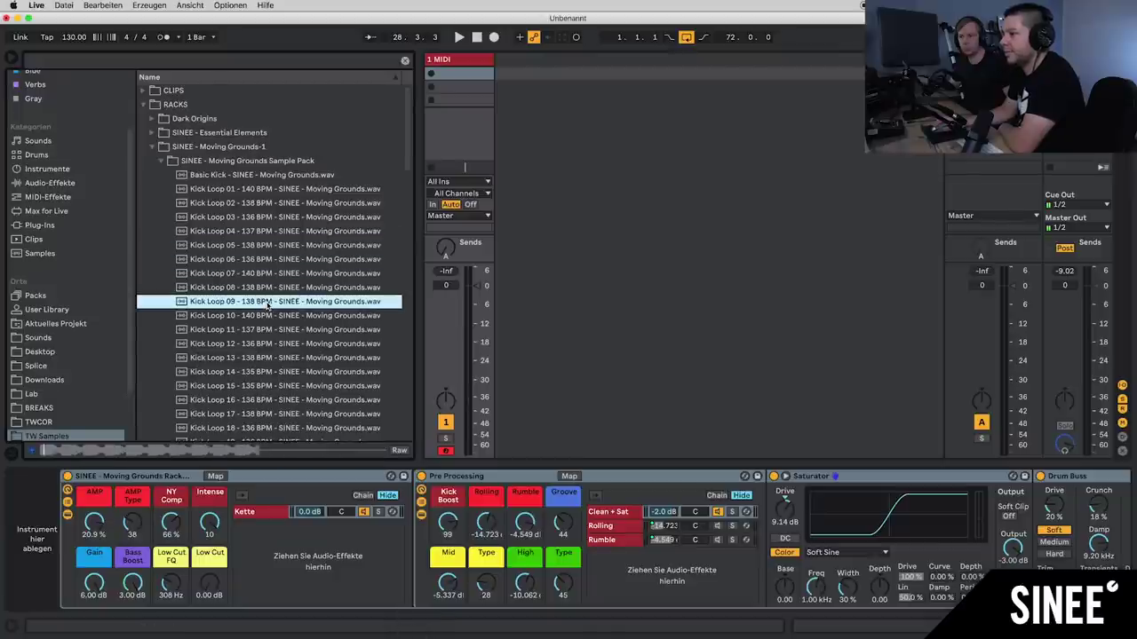
{"action": "left_click", "coordinate": [267, 331]}
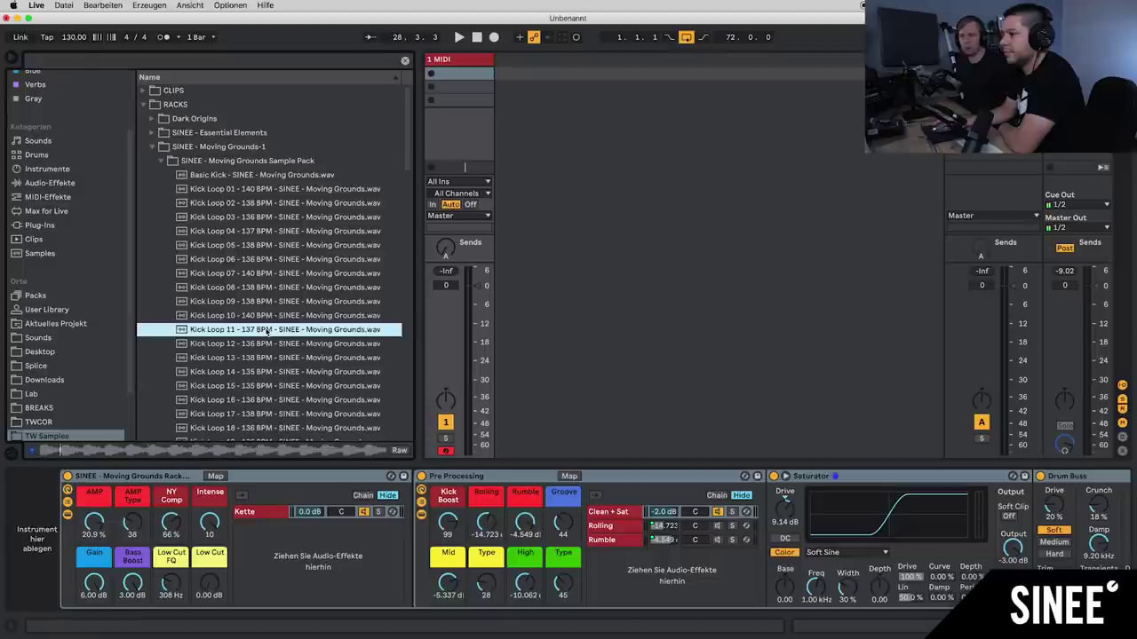
{"action": "left_click", "coordinate": [269, 387]}
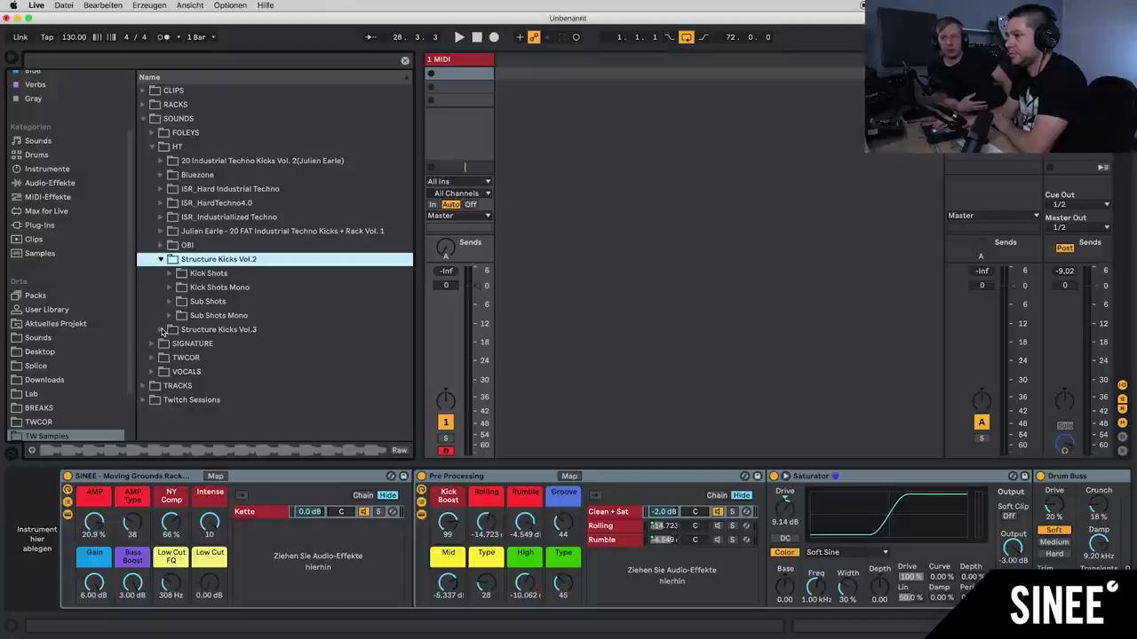
Step: Expand the Structure Kicks Vol.3 folder and its 2 Field Recording Kicks subfolder
{"action": "left_click", "coordinate": [162, 331]}
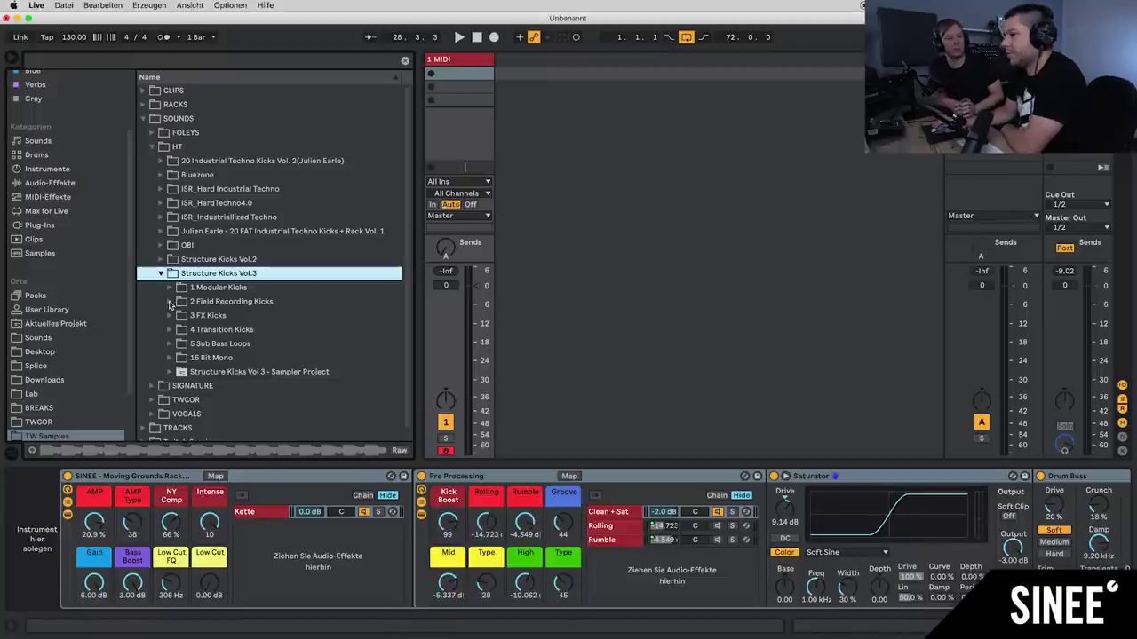
{"action": "left_click", "coordinate": [171, 303]}
{"action": "left_click", "coordinate": [171, 303]}
{"action": "left_click", "coordinate": [170, 302]}
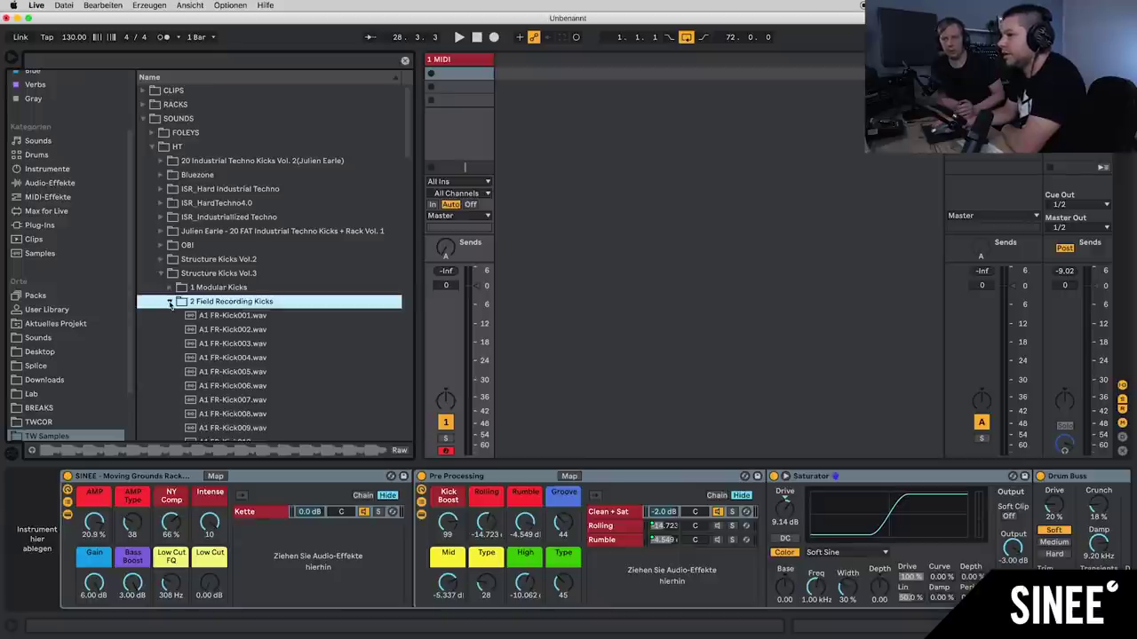
Step: Preview the field recording kick samples from A1 FR-Kick002.wav to A1 FR-Kick012.wav
{"action": "left_click", "coordinate": [224, 332]}
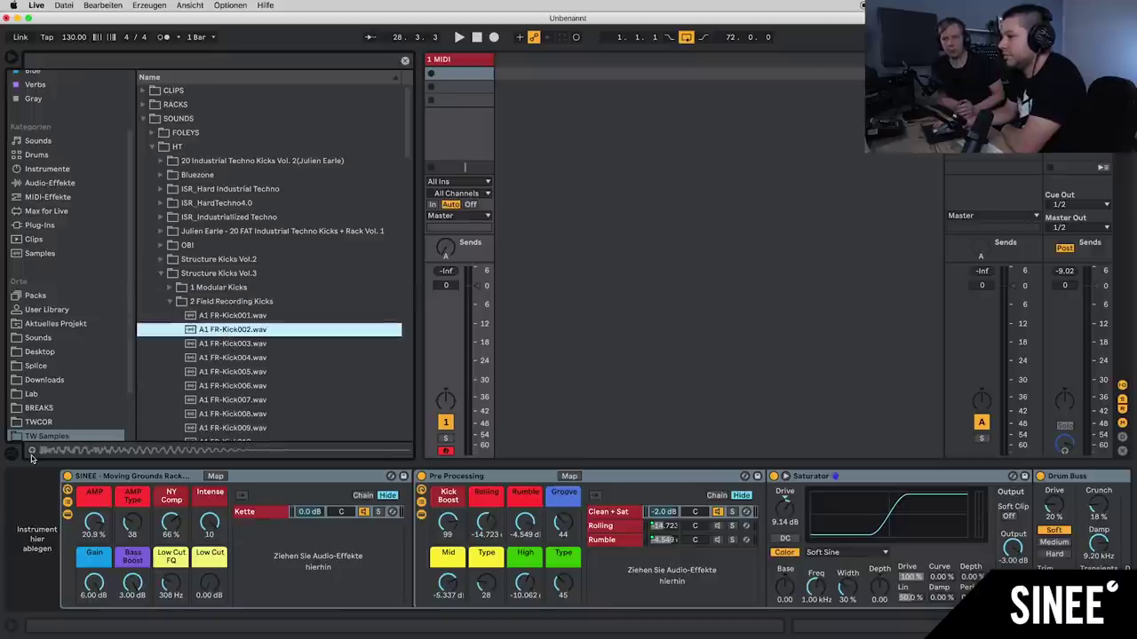
{"action": "left_click", "coordinate": [222, 358]}
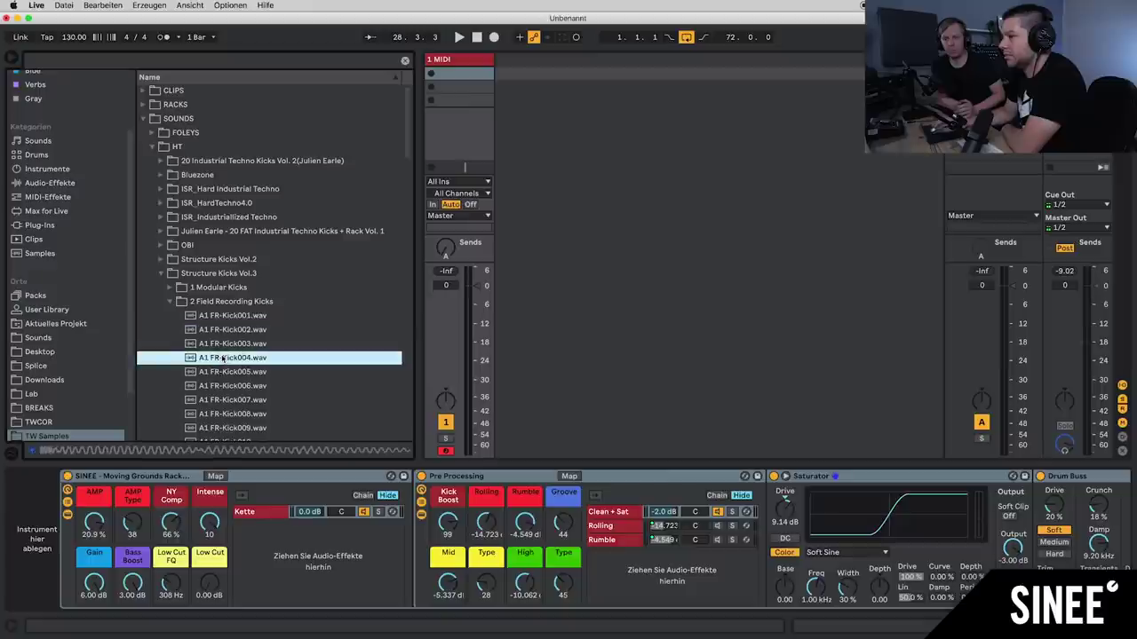
{"action": "left_click", "coordinate": [222, 374]}
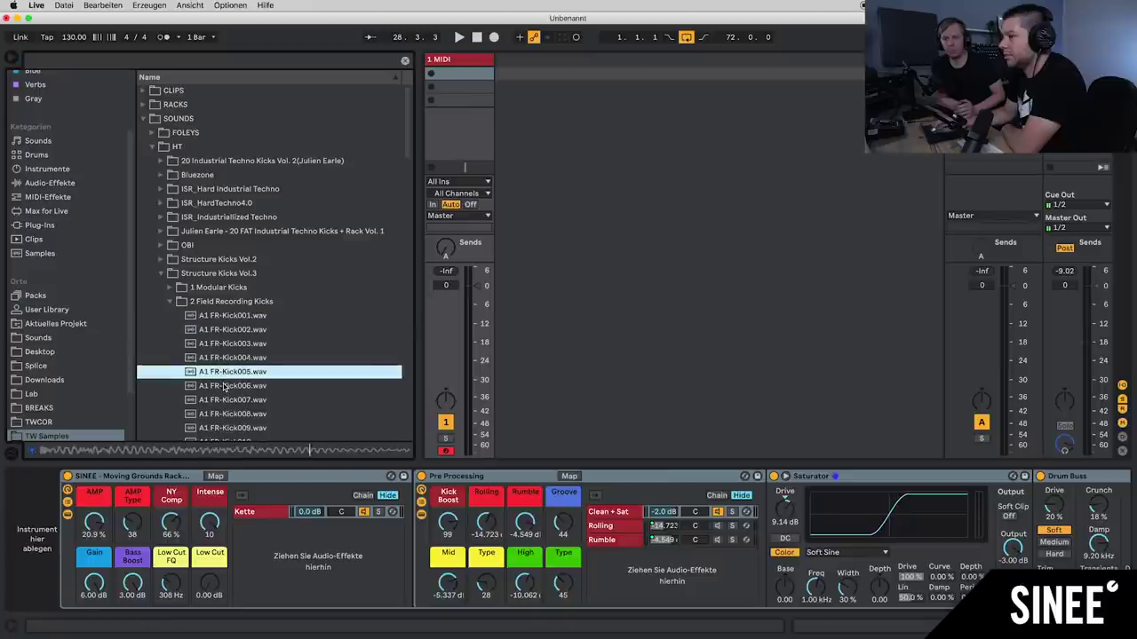
{"action": "left_click", "coordinate": [225, 386]}
{"action": "left_click", "coordinate": [223, 401]}
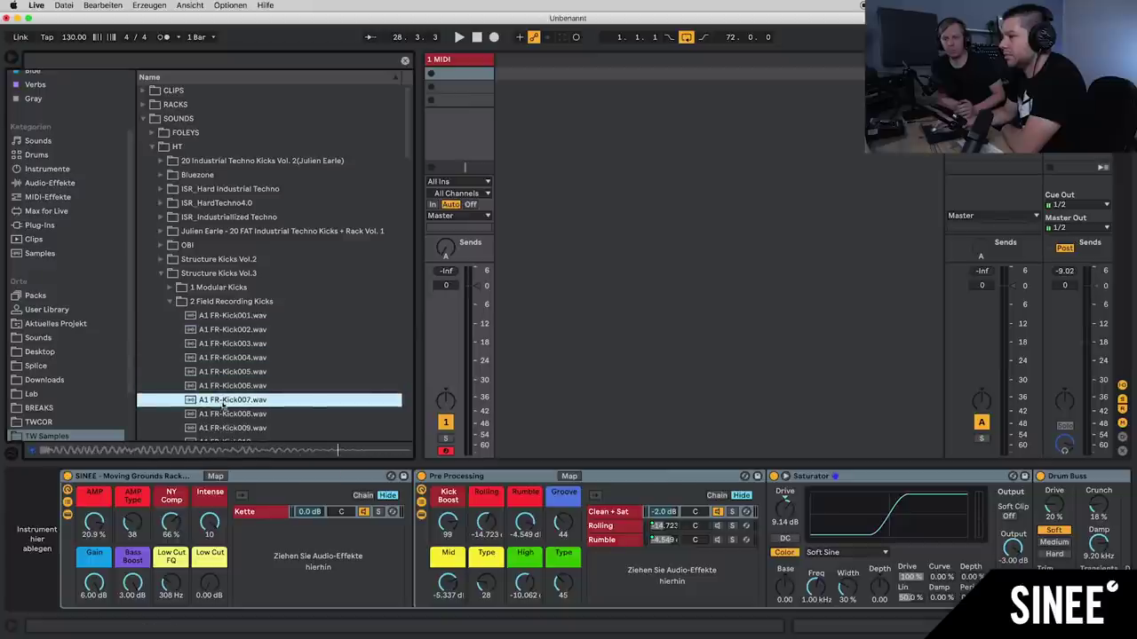
{"action": "left_click", "coordinate": [223, 415]}
{"action": "left_click", "coordinate": [224, 429]}
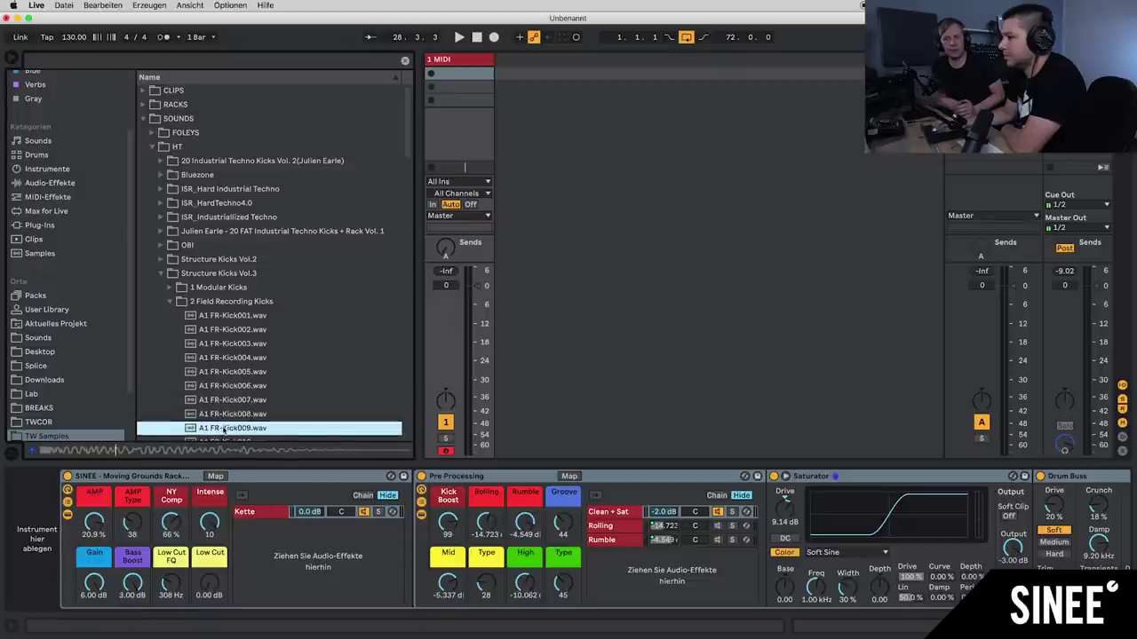
{"action": "scroll", "coordinate": [242, 406], "scroll_direction": "down", "scroll_amount": 1}
{"action": "scroll", "coordinate": [242, 407], "scroll_direction": "down", "scroll_amount": 5}
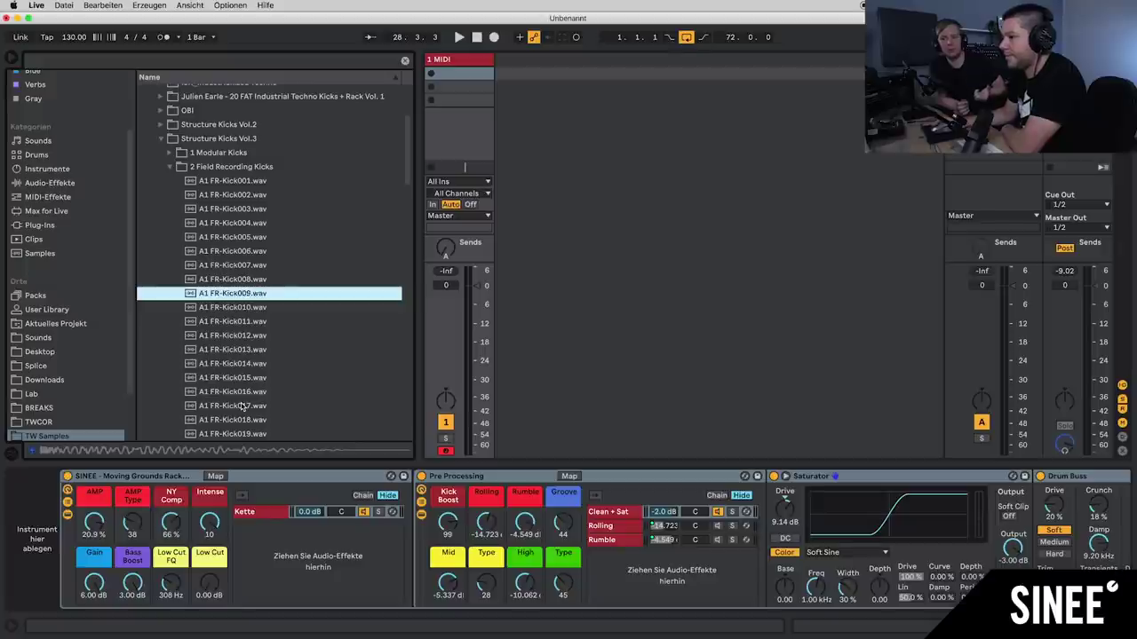
{"action": "left_click", "coordinate": [253, 311]}
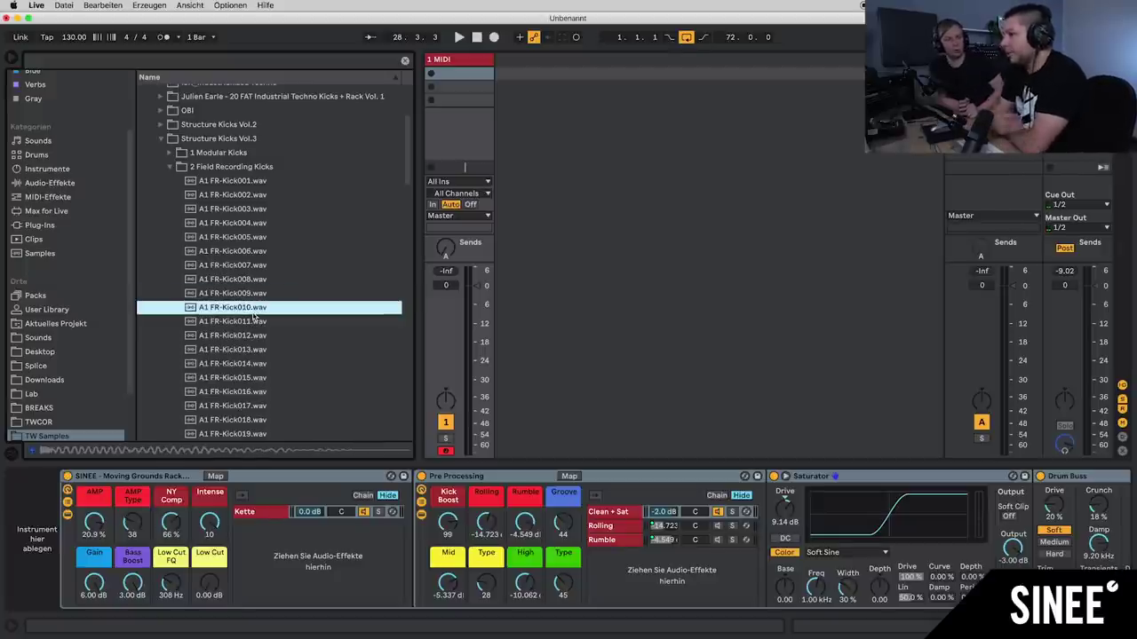
{"action": "key", "text": "Down"}
{"action": "key", "text": "Down"}
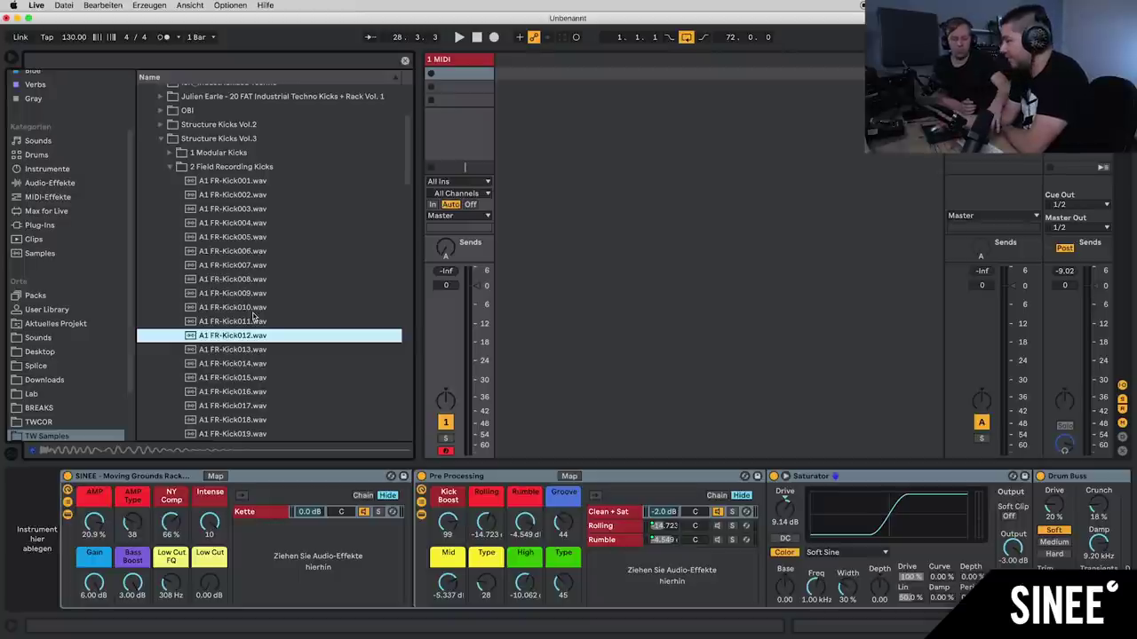
Step: Go back up through the field recording samples and collapse the 2 Field Recording Kicks folder
{"action": "key", "text": "Up"}
{"action": "key", "text": "Up"}
{"action": "key", "text": "Up"}
{"action": "key", "text": "Up"}
{"action": "key", "text": "Up"}
{"action": "key", "text": "Up"}
{"action": "key", "text": "Up"}
{"action": "key", "text": "Up"}
{"action": "key", "text": "Up"}
{"action": "key", "text": "Up"}
{"action": "key", "text": "Up"}
{"action": "key", "text": "Up"}
{"action": "key", "text": "Left"}
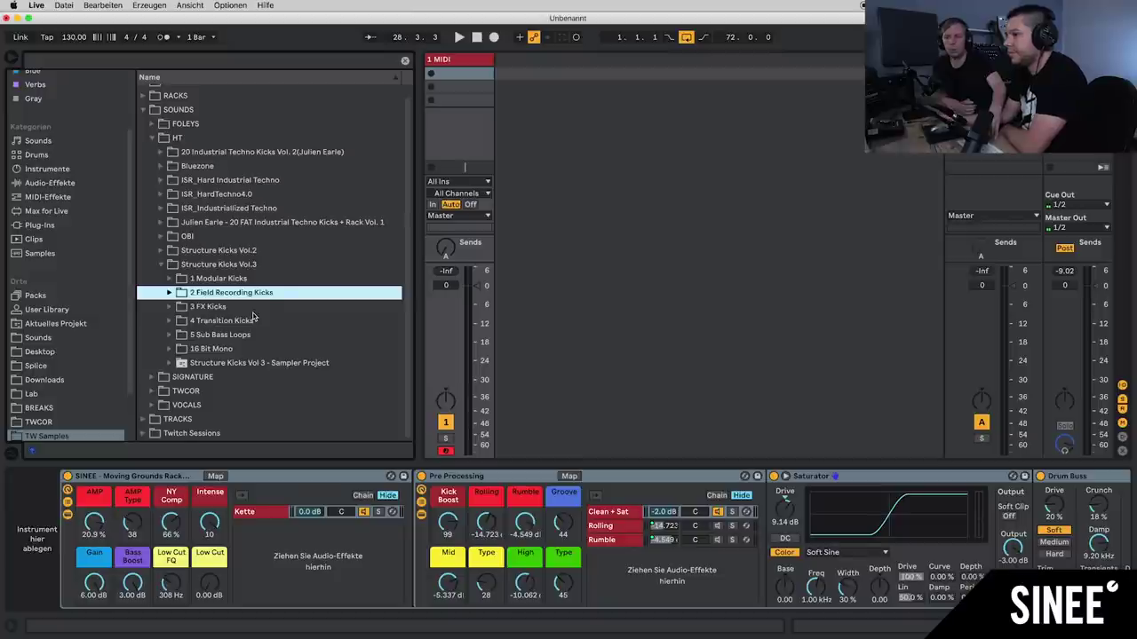
Step: Browse the other subfolders of Structure Kicks Vol.3 and check the contents of the 16 Bit Mono folder
{"action": "key", "text": "Down"}
{"action": "key", "text": "Down"}
{"action": "key", "text": "Down"}
{"action": "key", "text": "Down"}
{"action": "key", "text": "Down"}
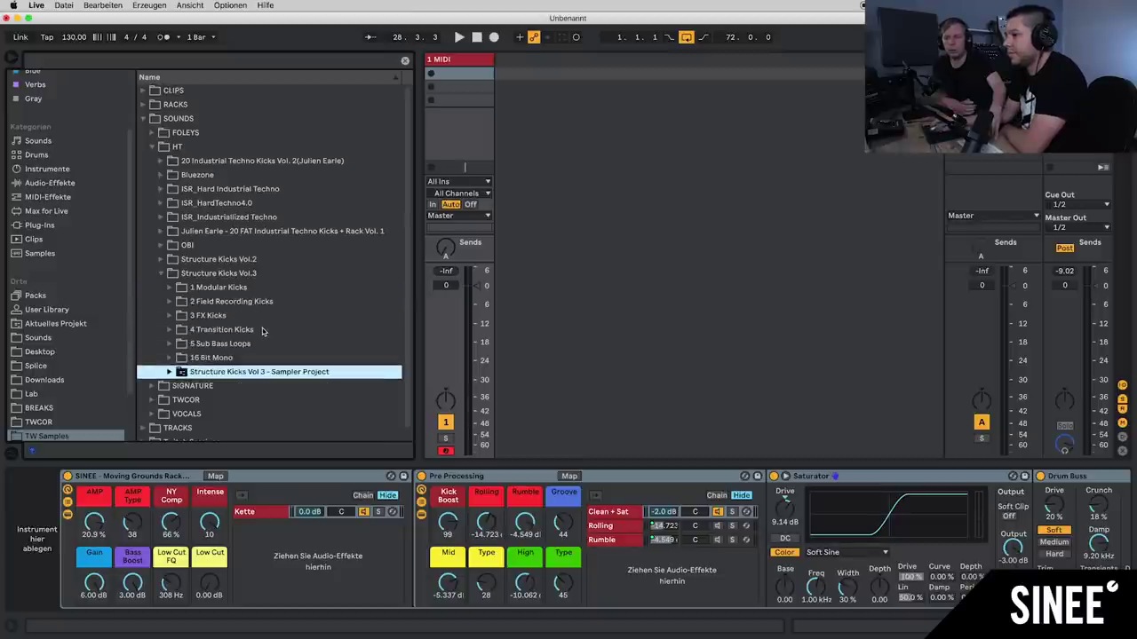
{"action": "key", "text": "Up"}
{"action": "key", "text": "Up"}
{"action": "key", "text": "Up"}
{"action": "key", "text": "Up"}
{"action": "key", "text": "Up"}
{"action": "key", "text": "Up"}
{"action": "key", "text": "Down"}
{"action": "key", "text": "Down"}
{"action": "key", "text": "Down"}
{"action": "key", "text": "Down"}
{"action": "key", "text": "Down"}
{"action": "key", "text": "Down"}
{"action": "left_click", "coordinate": [173, 360]}
{"action": "left_click", "coordinate": [171, 359]}
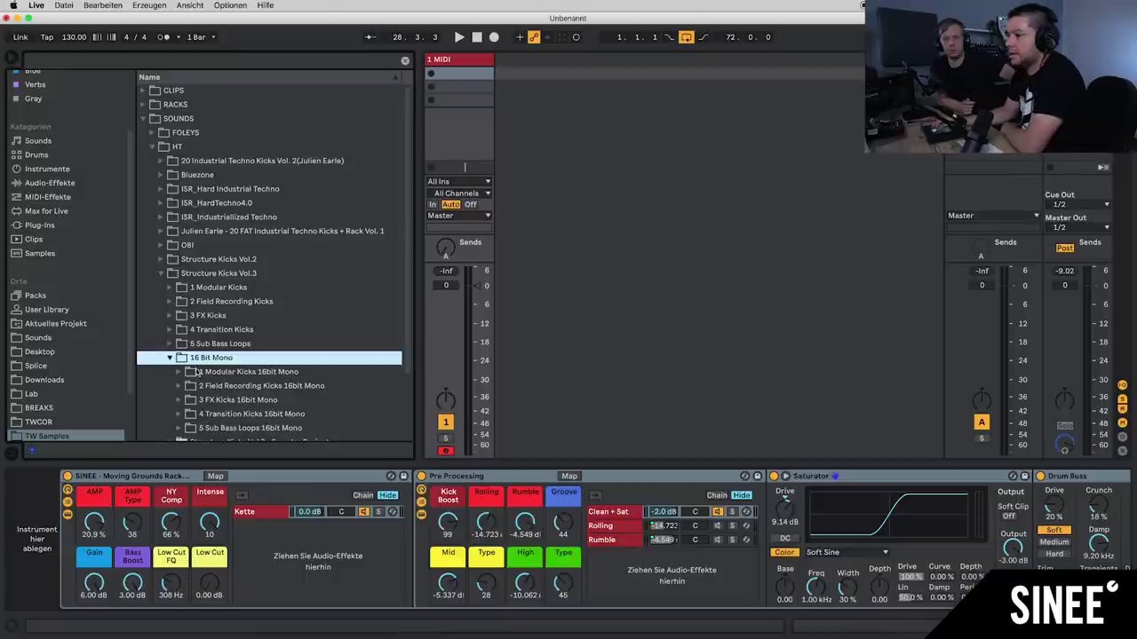
{"action": "key", "text": "Left"}
Step: Expand the Structure Kicks Vol.2 folder and its Kick Shots subfolder
{"action": "key", "text": "Up"}
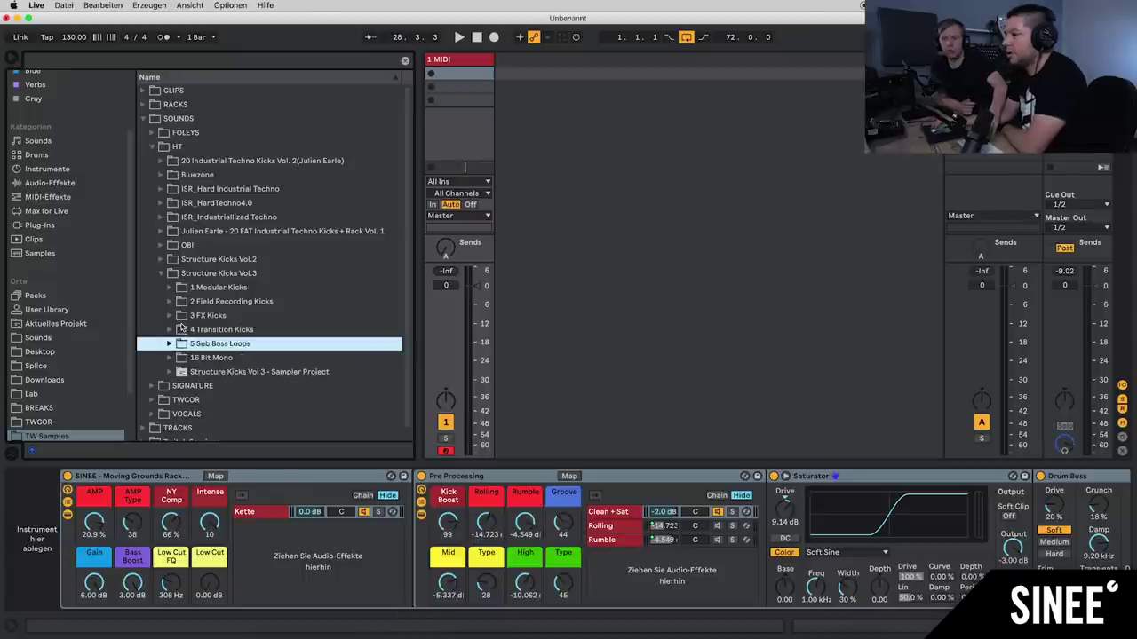
{"action": "key", "text": "Up"}
{"action": "key", "text": "Up"}
{"action": "key", "text": "Up"}
{"action": "key", "text": "Up"}
{"action": "key", "text": "Up"}
{"action": "key", "text": "Up"}
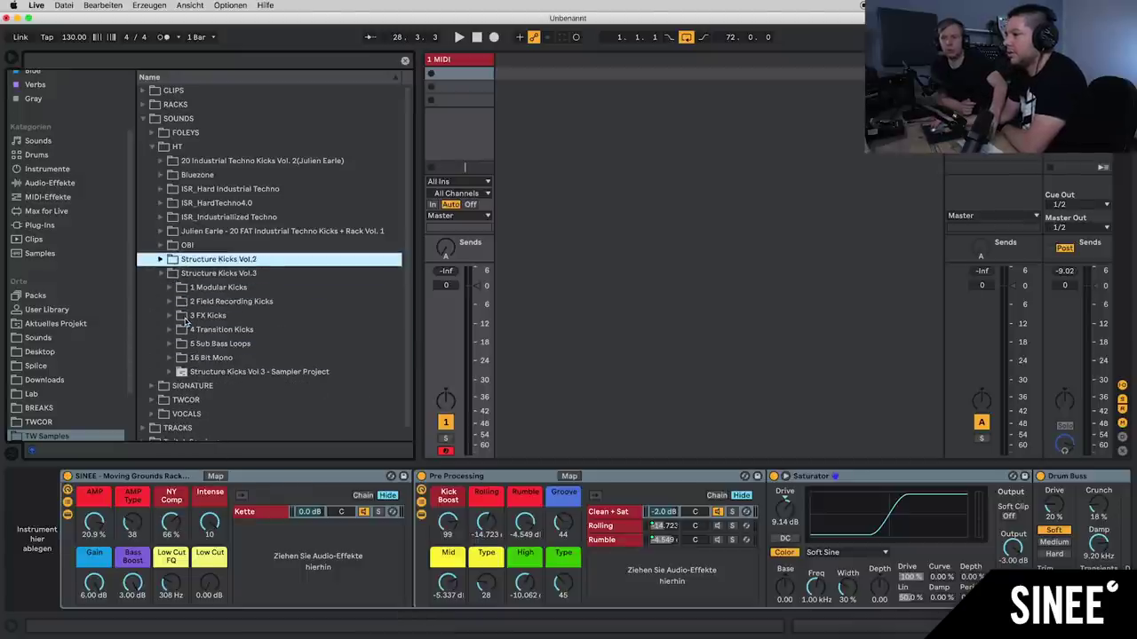
{"action": "key", "text": "Right"}
{"action": "key", "text": "Down"}
{"action": "key", "text": "Right"}
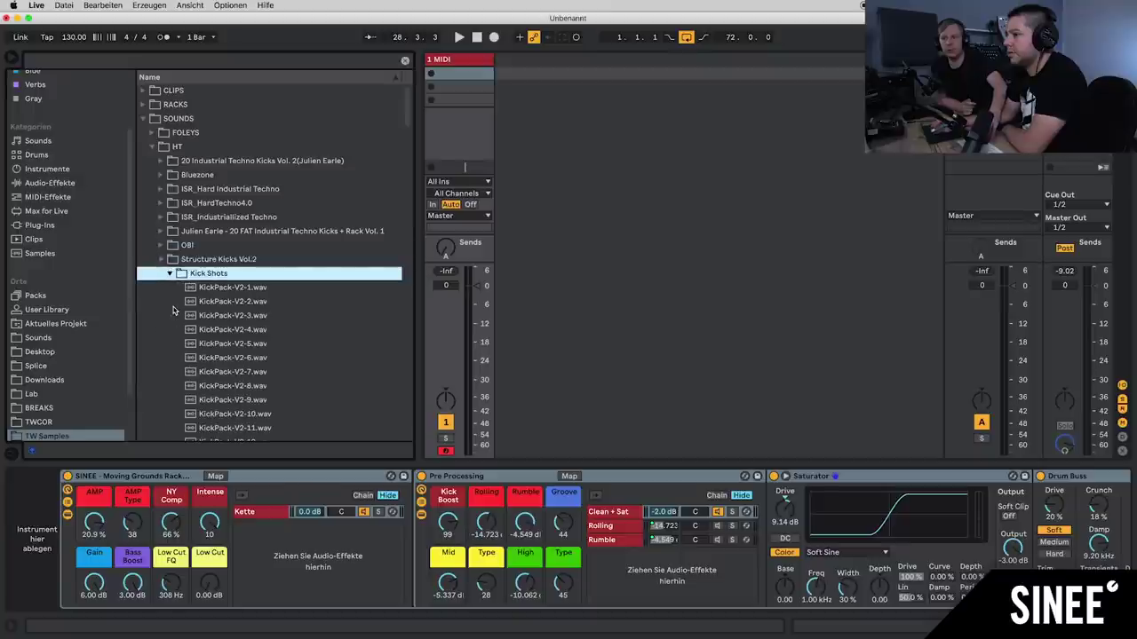
Step: Preview the kick shots one by one from KickPack-V2-1.wav to KickPack-V2-15.wav
{"action": "key", "text": "Down"}
{"action": "key", "text": "Down"}
{"action": "key", "text": "Down"}
{"action": "key", "text": "Down"}
{"action": "key", "text": "Down"}
{"action": "key", "text": "Down"}
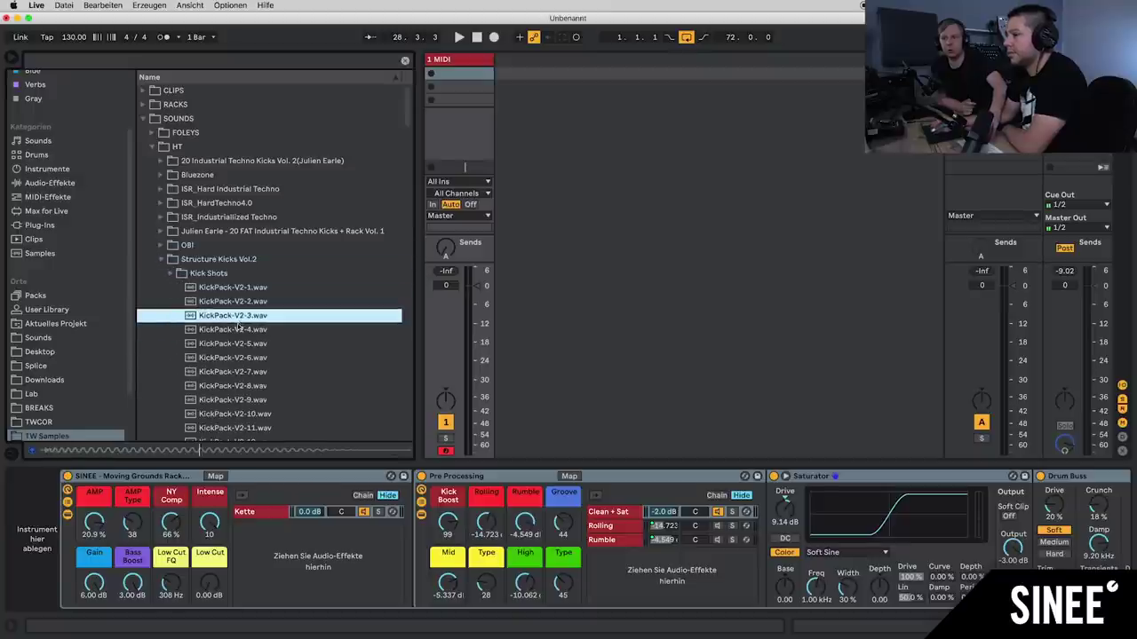
{"action": "key", "text": "Down"}
{"action": "key", "text": "Down"}
{"action": "key", "text": "Down"}
{"action": "key", "text": "Down"}
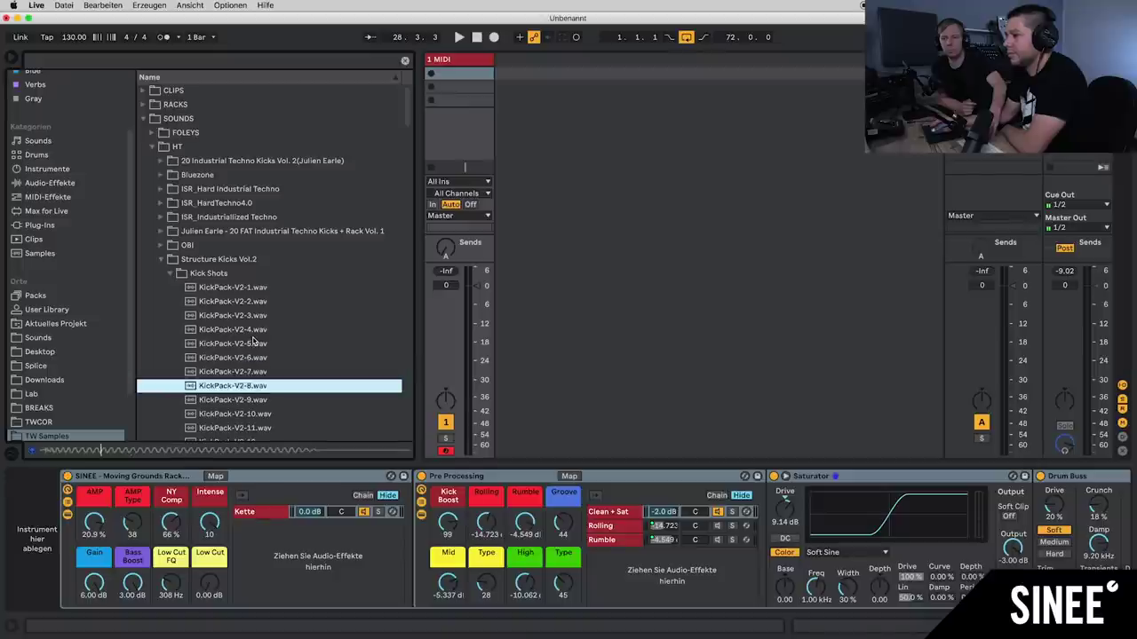
{"action": "key", "text": "Down"}
{"action": "key", "text": "Down"}
{"action": "key", "text": "Down"}
{"action": "key", "text": "Down"}
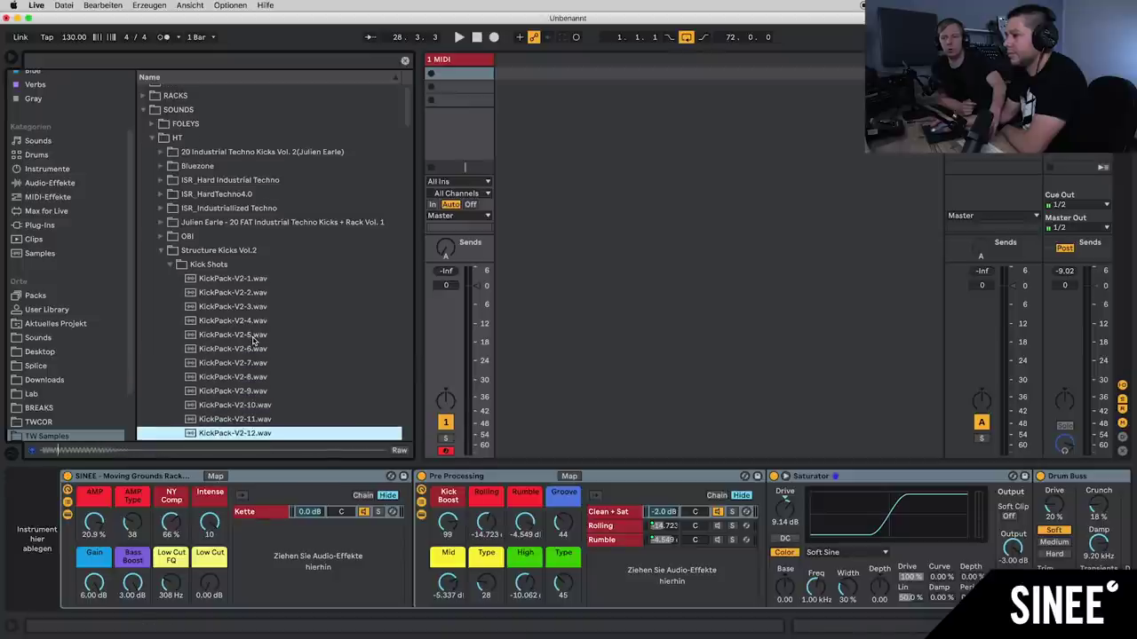
{"action": "key", "text": "Down"}
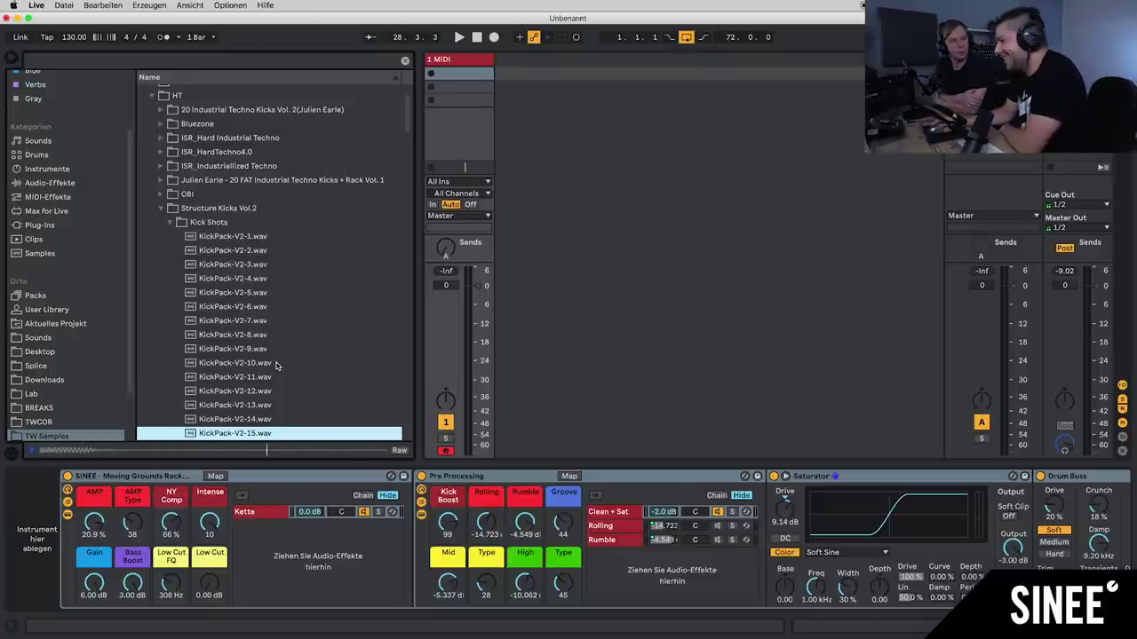
Step: Load KickPack-V2-15.wav as the MIDI track's instrument before the Moving Grounds rack and lower its envelope sustain
{"action": "scroll", "coordinate": [256, 385], "scroll_direction": "up", "scroll_amount": 1}
{"action": "scroll", "coordinate": [256, 384], "scroll_direction": "down", "scroll_amount": 4}
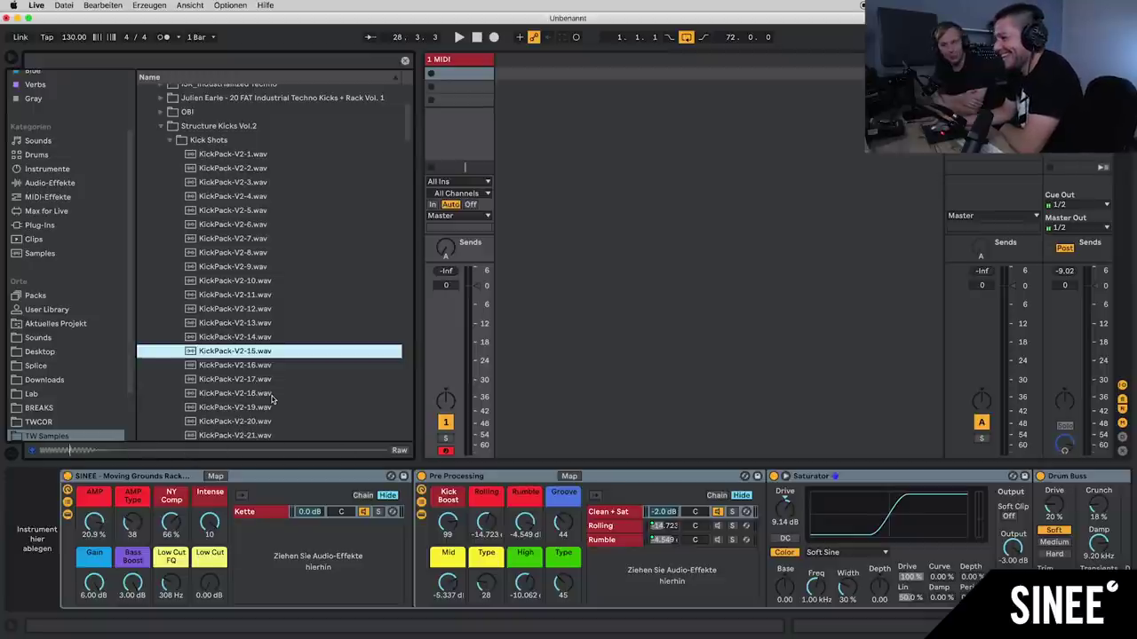
{"action": "left_click_drag", "start_coordinate": [232, 349], "coordinate": [32, 575]}
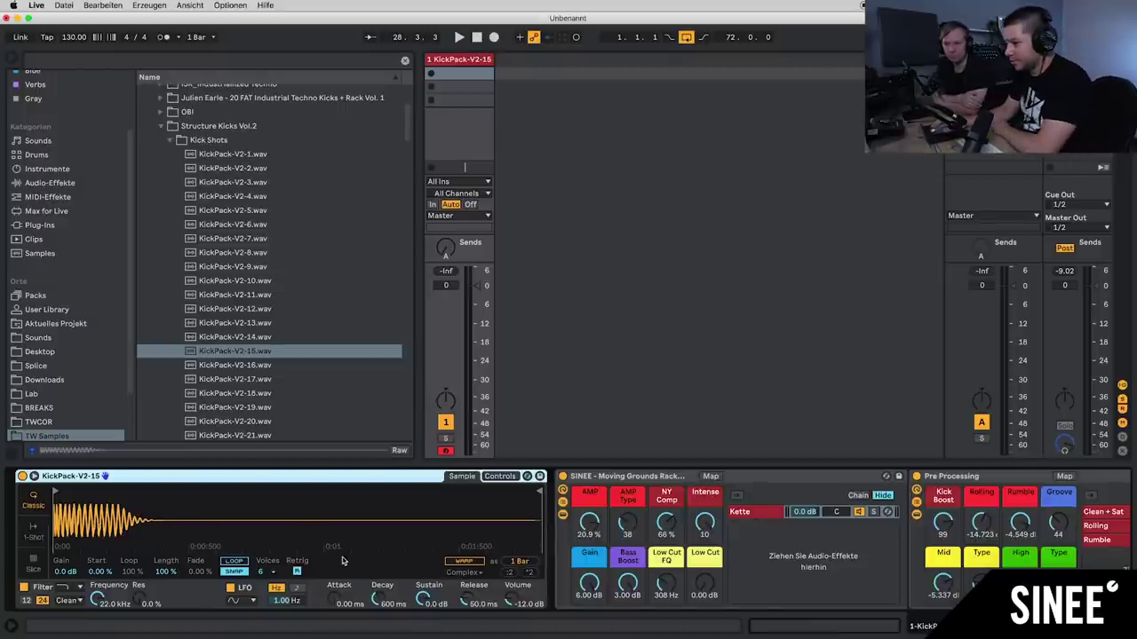
{"action": "left_click_drag", "start_coordinate": [423, 600], "coordinate": [425, 630]}
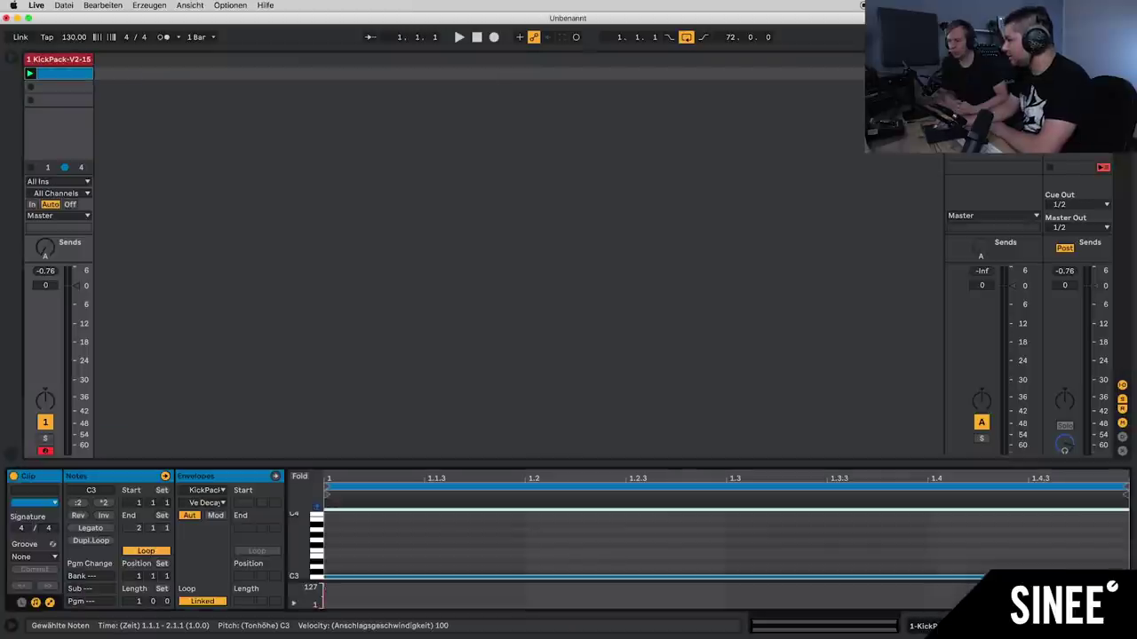
Step: Shorten the C3 note in the one-bar MIDI clip to one beat, ending at 1.2
{"action": "left_click_drag", "start_coordinate": [1126, 577], "coordinate": [525, 578]}
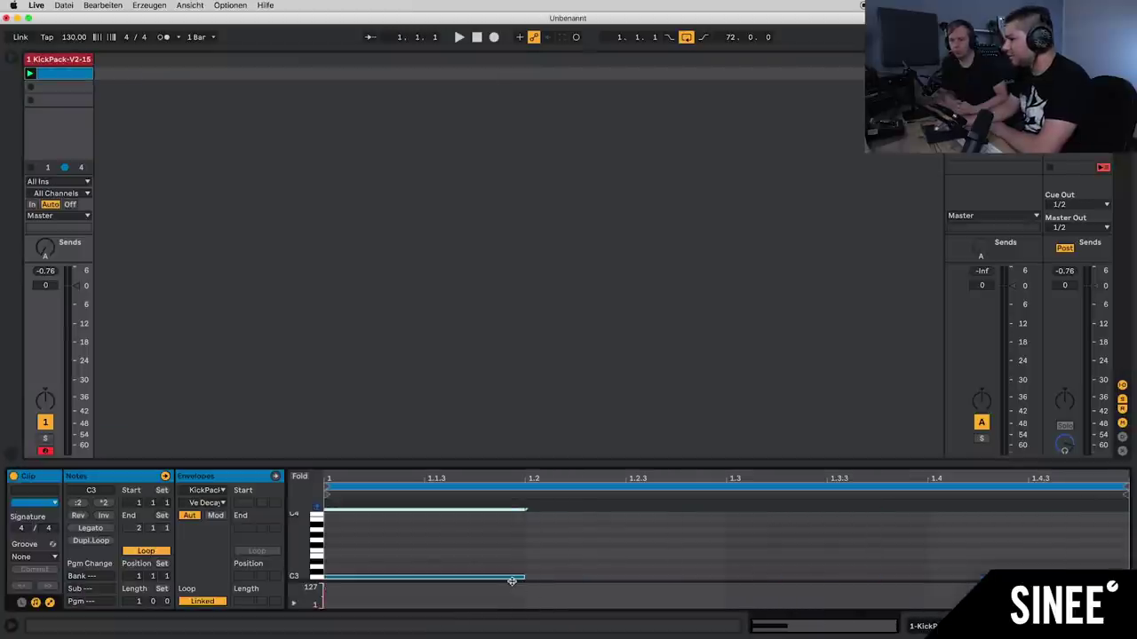
Step: Duplicate the one-beat C3 note three times so four consecutive notes fill the one-bar clip
{"action": "key", "text": "super+d"}
{"action": "key", "text": "super+d"}
{"action": "key", "text": "super+d"}
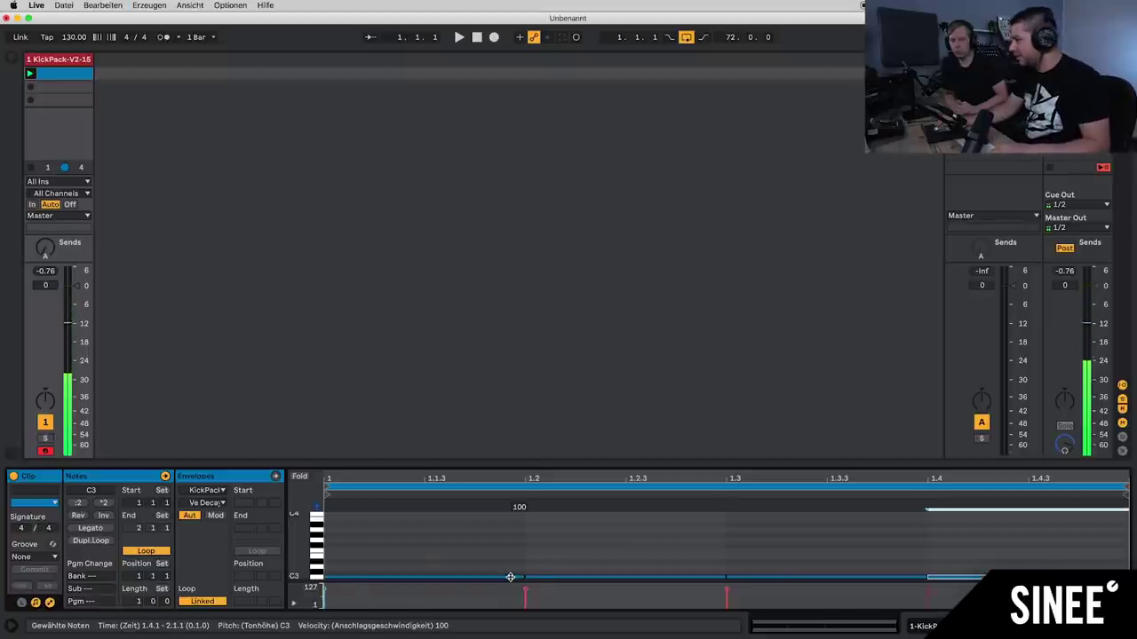
{"action": "left_click", "coordinate": [62, 73]}
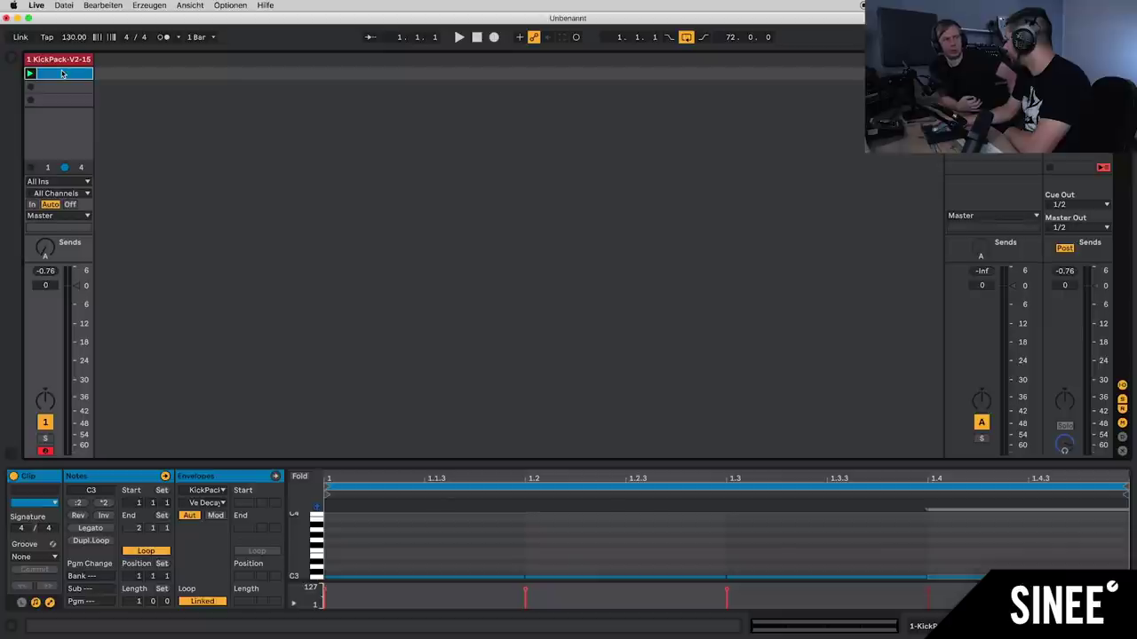
Step: Set the project tempo to 137 BPM
{"action": "left_click", "coordinate": [72, 39]}
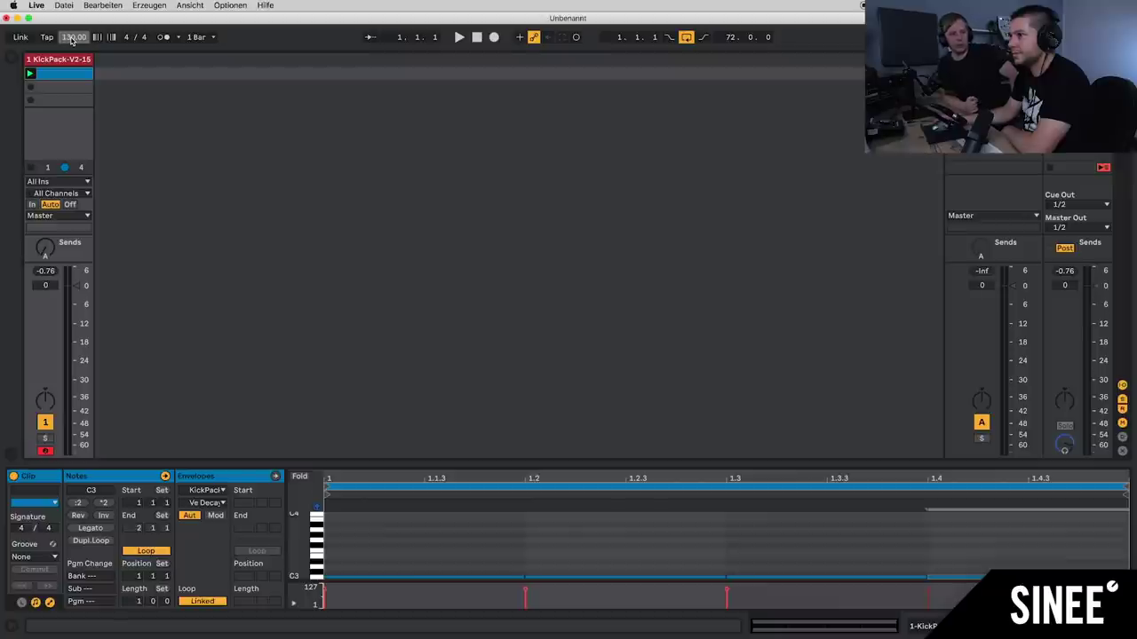
{"action": "type", "text": "127"}
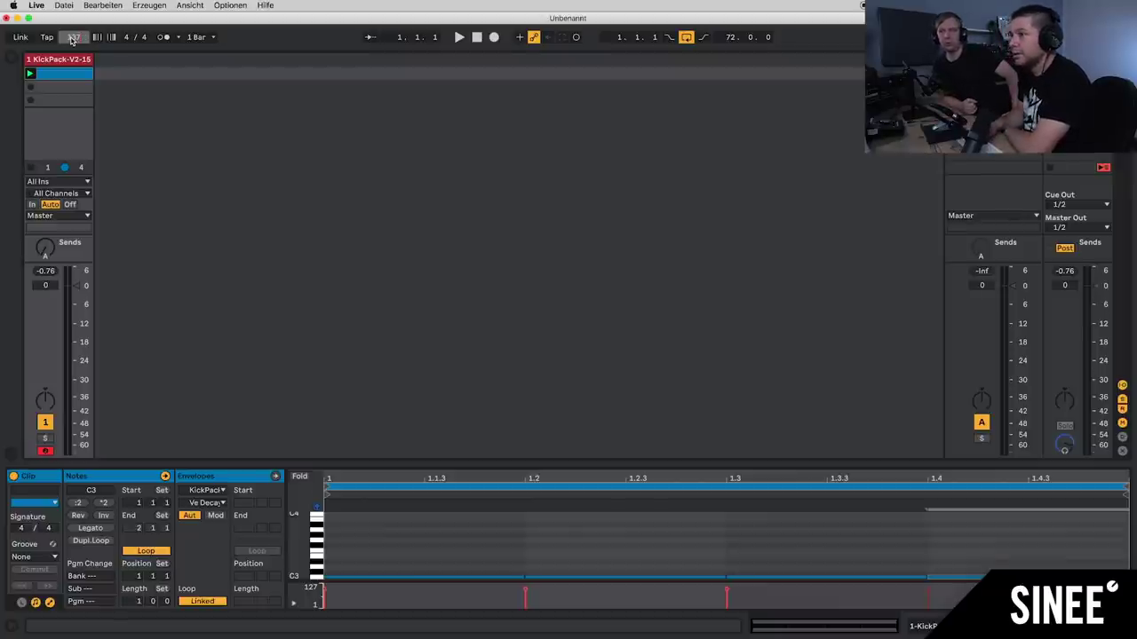
{"action": "key", "text": "Return"}
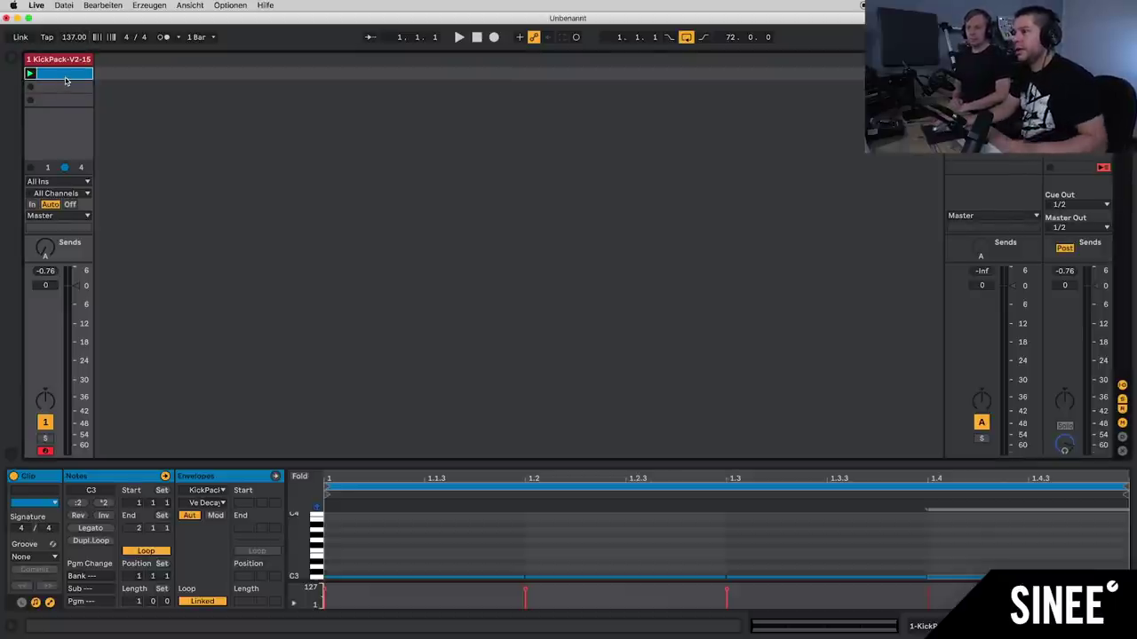
Step: Show the kick track's devices and play the pattern with the Moving Grounds rack bypassed to hear the dry kick
{"action": "left_click", "coordinate": [65, 58]}
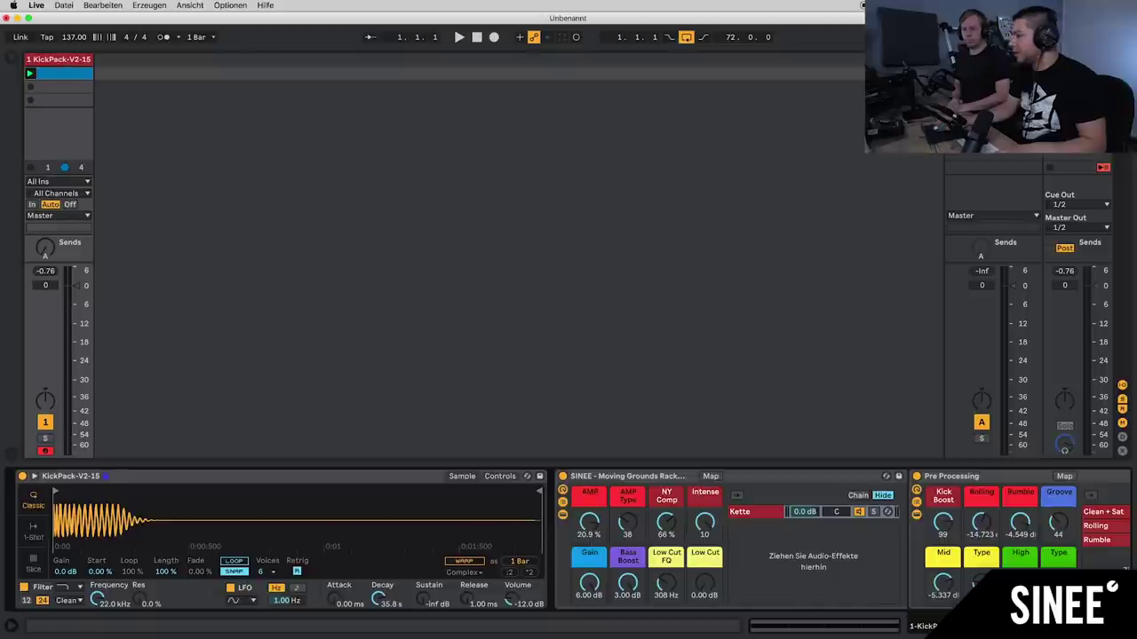
{"action": "left_click", "coordinate": [854, 632]}
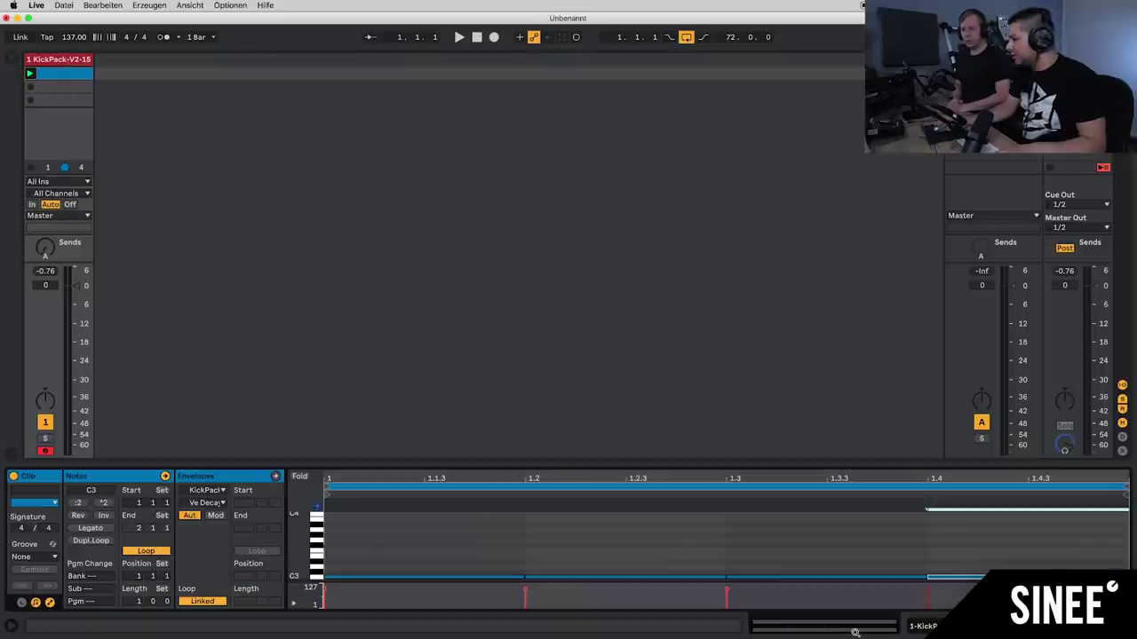
{"action": "left_click", "coordinate": [854, 632]}
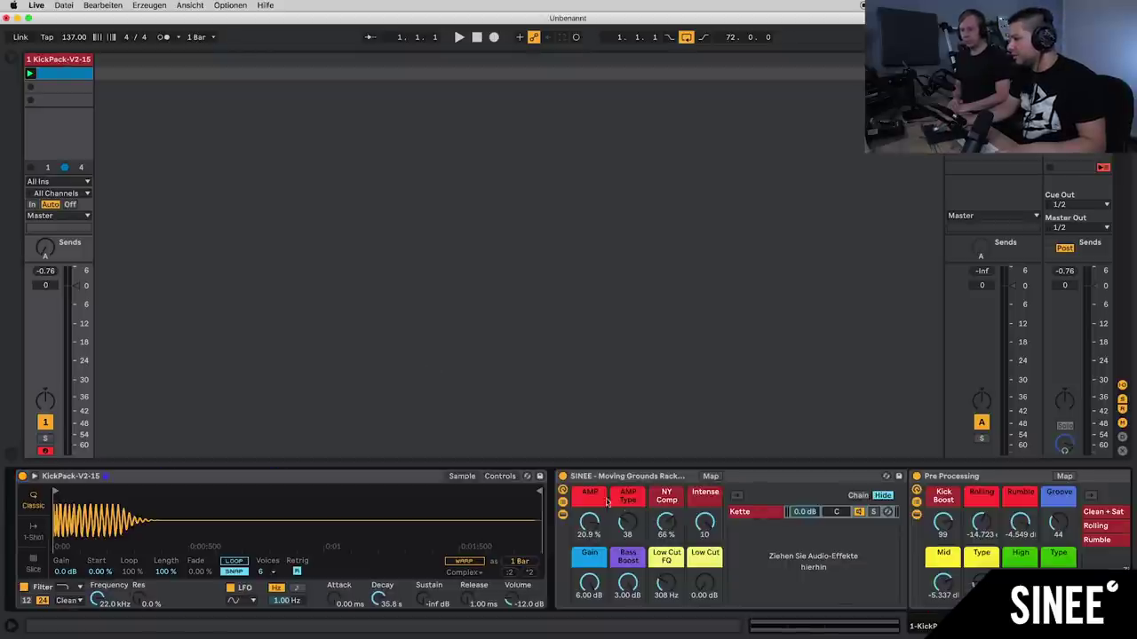
{"action": "key", "text": "space"}
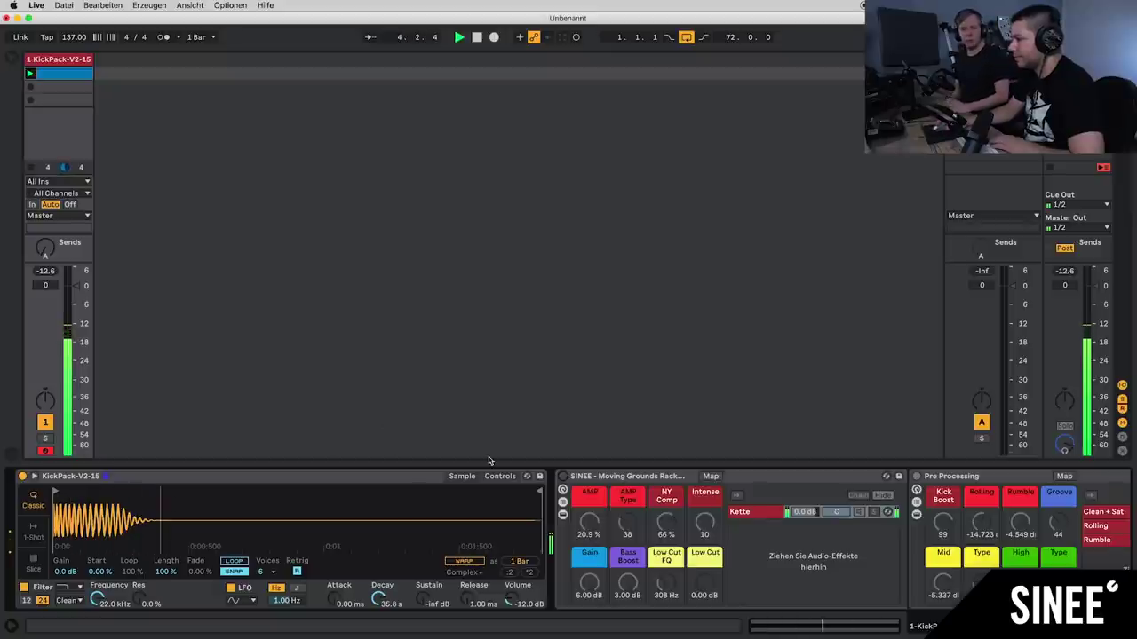
{"action": "key", "text": "space"}
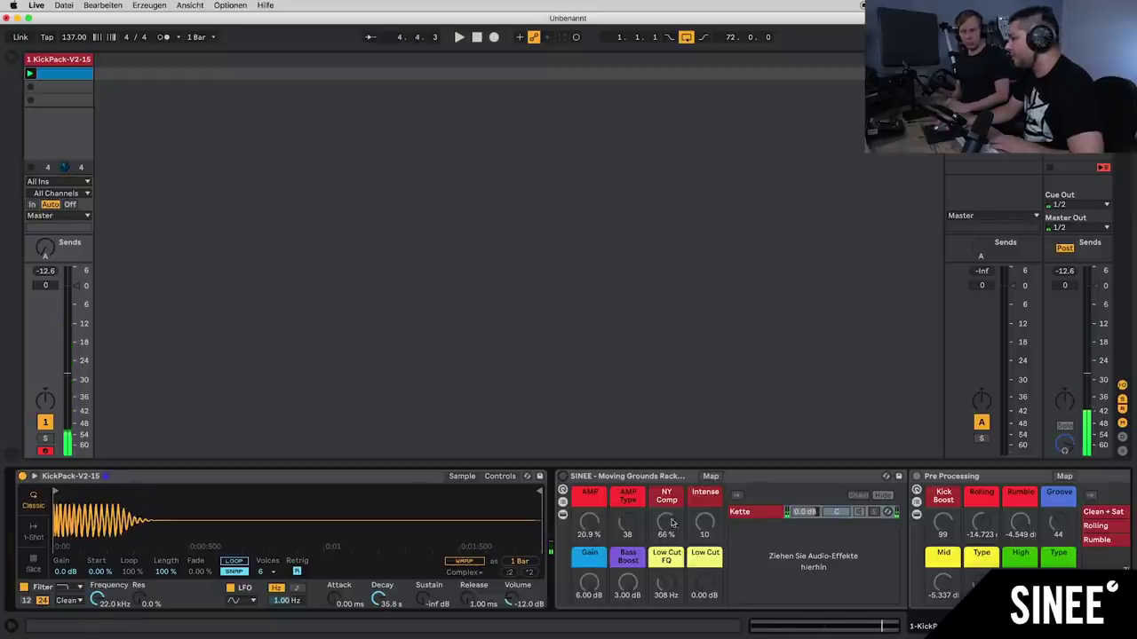
Step: Shorten the KickPack-V2-15 sample's amplitude decay to 3.08 s while the pattern plays
{"action": "scroll", "coordinate": [673, 523], "scroll_direction": "right", "scroll_amount": 2}
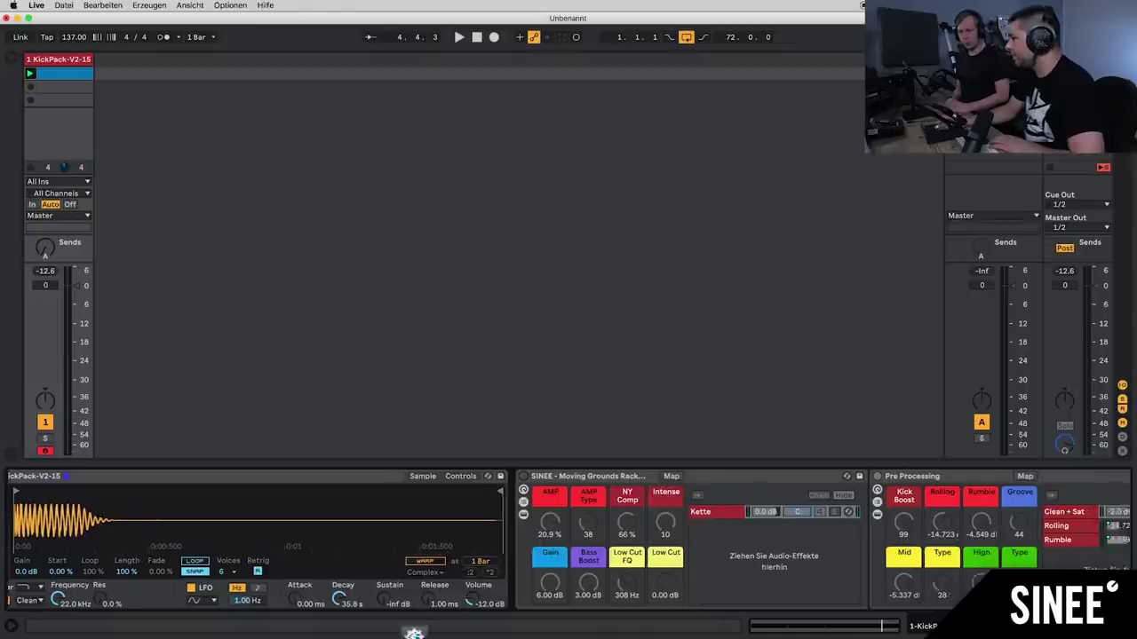
{"action": "scroll", "coordinate": [673, 523], "scroll_direction": "right", "scroll_amount": 4}
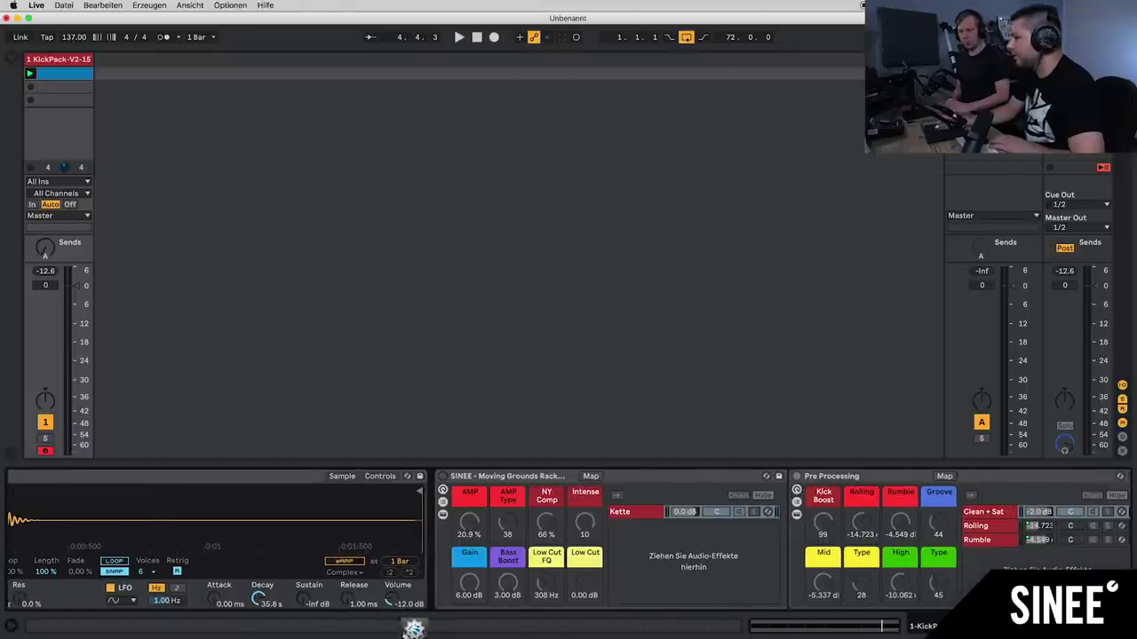
{"action": "scroll", "coordinate": [673, 523], "scroll_direction": "right", "scroll_amount": 4}
{"action": "scroll", "coordinate": [672, 523], "scroll_direction": "left", "scroll_amount": 10}
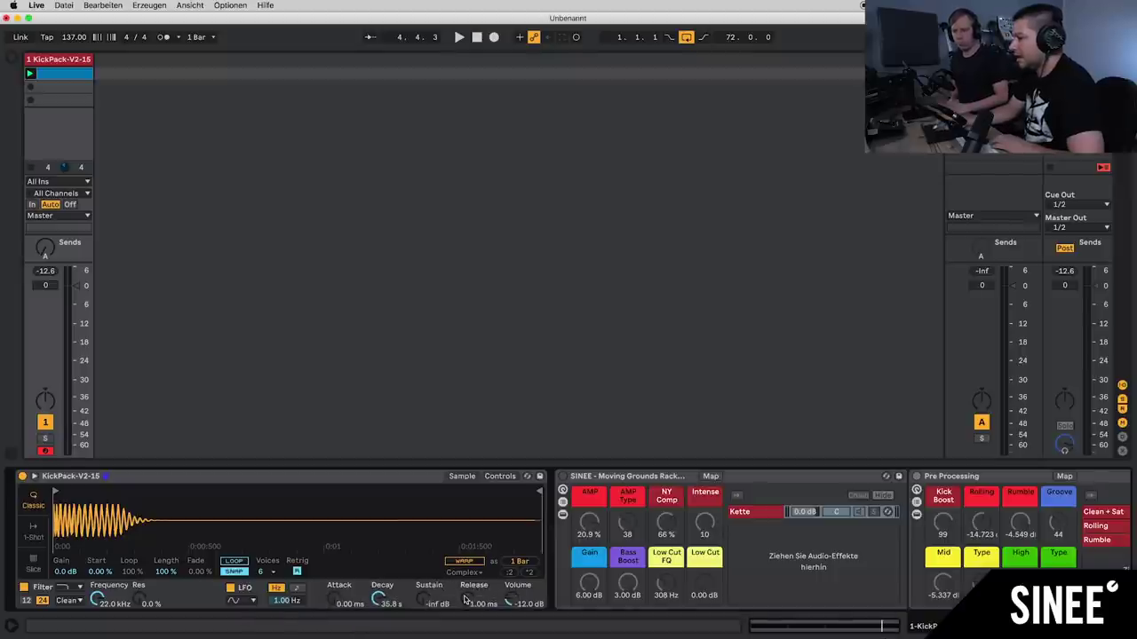
{"action": "key", "text": "space"}
{"action": "mouse_move", "coordinate": [379, 599]}
{"action": "left_mouse_down"}
{"action": "mouse_move", "coordinate": [379, 635]}
{"action": "mouse_move", "coordinate": [379, 622]}
{"action": "left_mouse_up"}
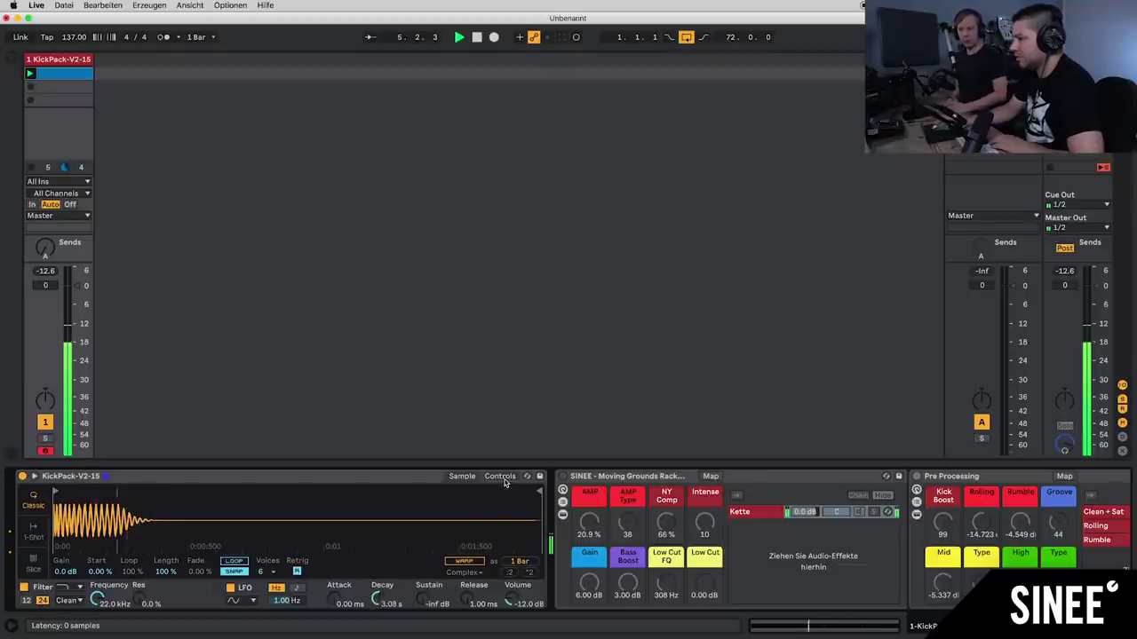
Step: Try transposing the kick sample down to -1 st during playback and return it to 0 st
{"action": "left_click", "coordinate": [500, 477]}
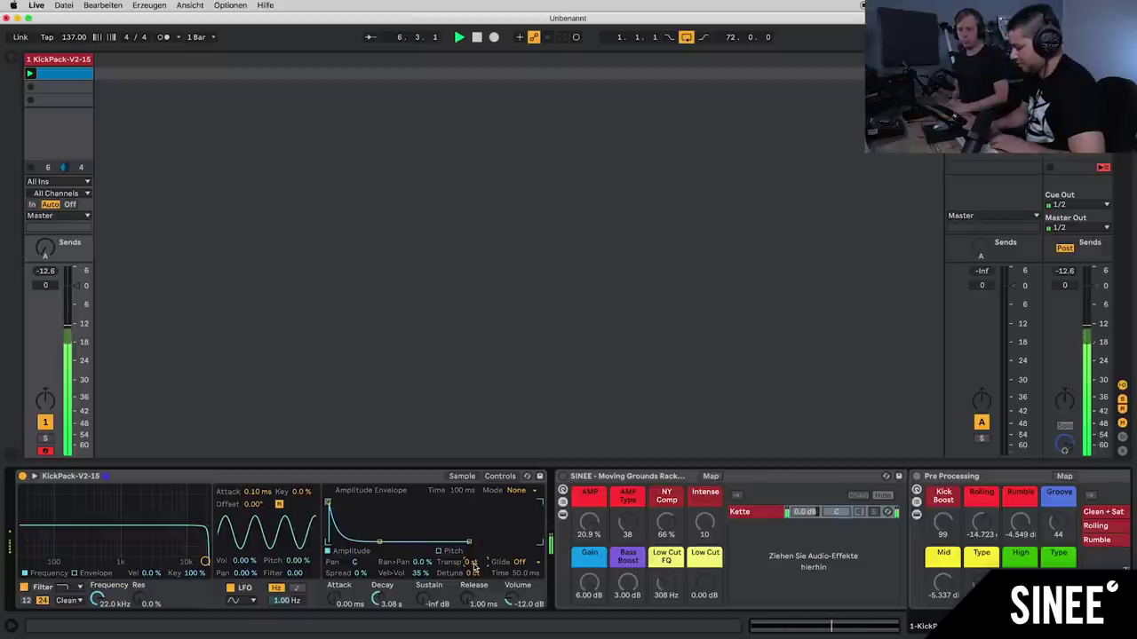
{"action": "key", "text": "Down"}
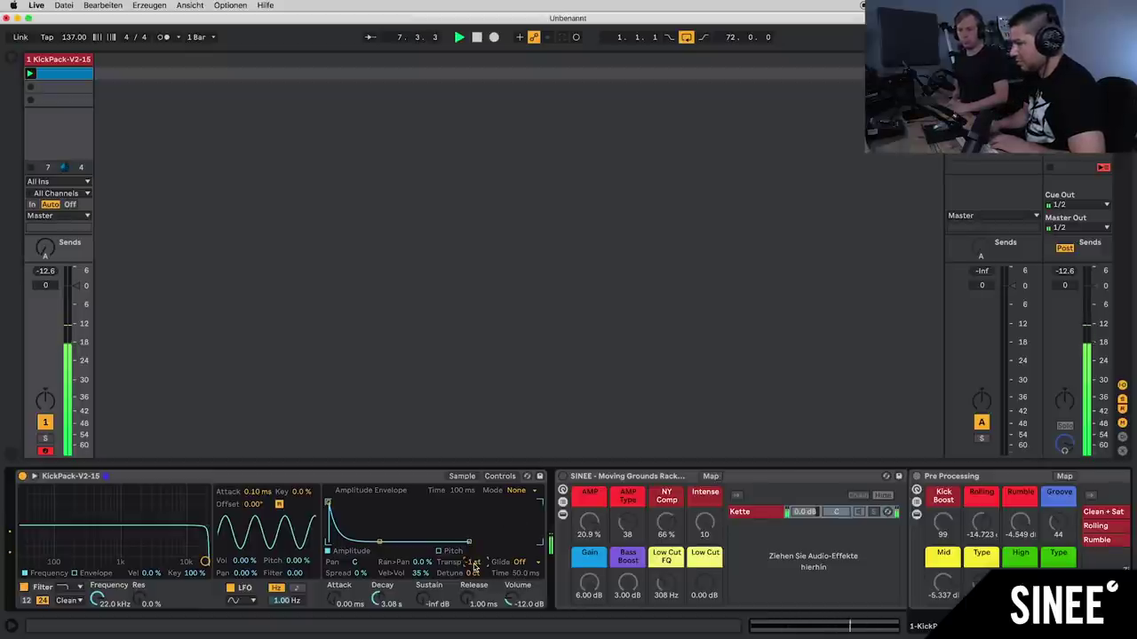
{"action": "key", "text": "space"}
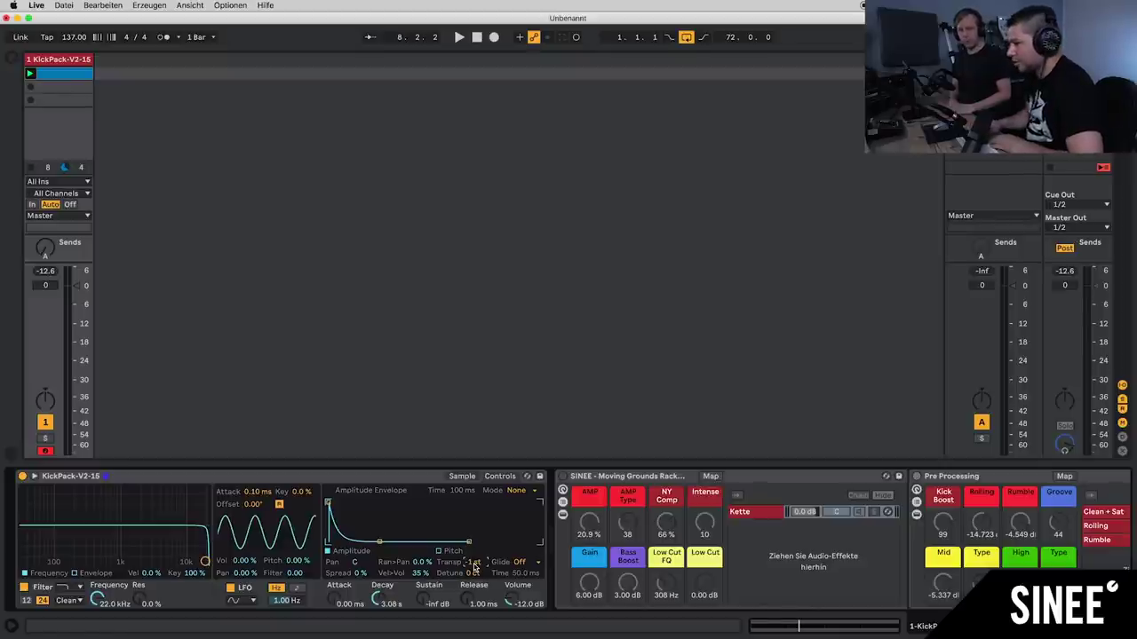
{"action": "key", "text": "space"}
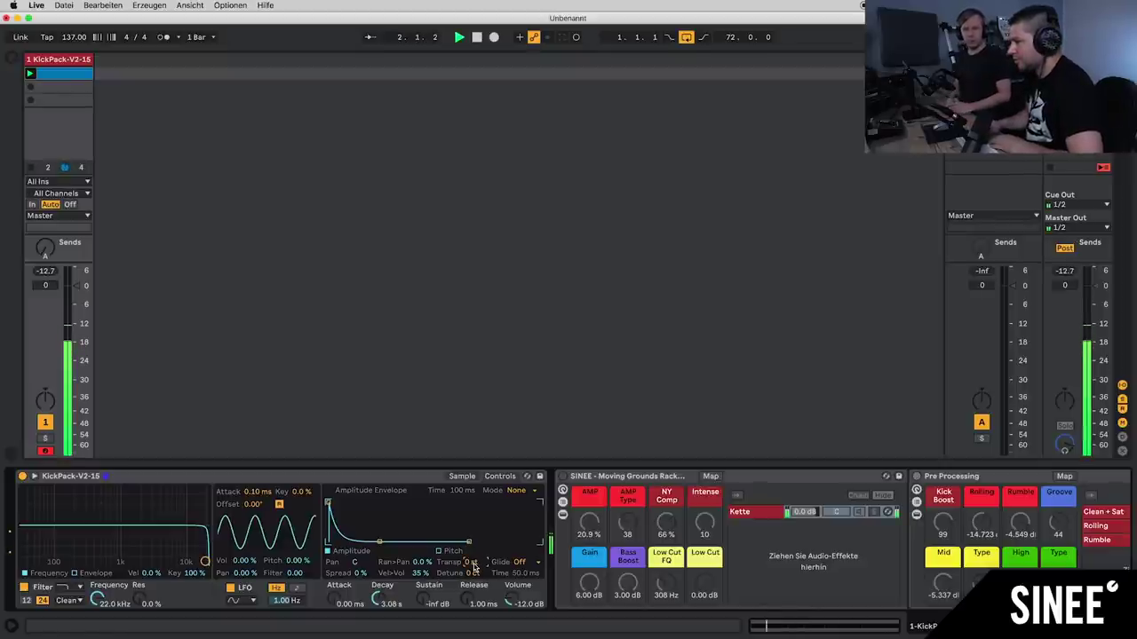
{"action": "key", "text": "space"}
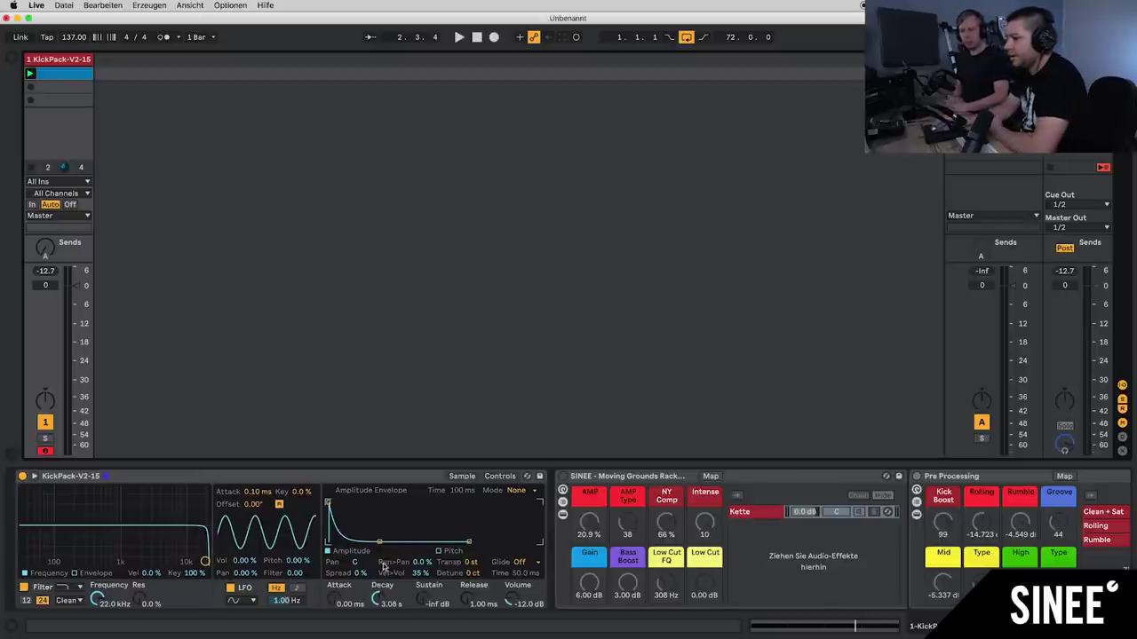
{"action": "left_click", "coordinate": [462, 476]}
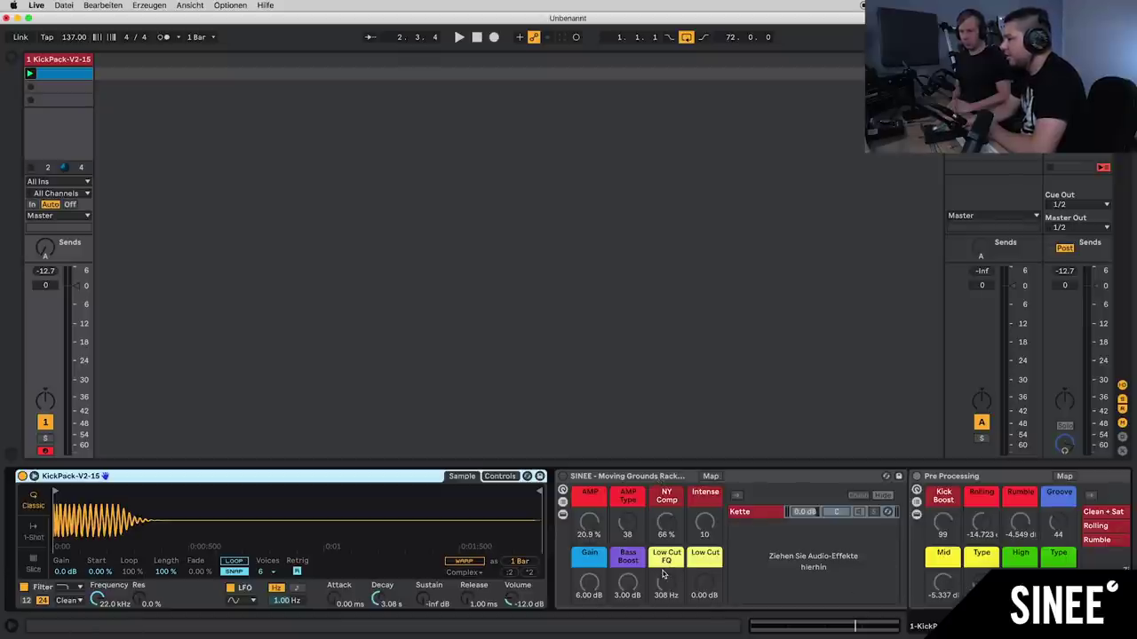
Step: Look through the effects in the Moving Grounds device chain, including the Pre Processing rack, Saturator, Drum Buss and EQ Eight
{"action": "scroll", "coordinate": [961, 561], "scroll_direction": "right", "scroll_amount": 10}
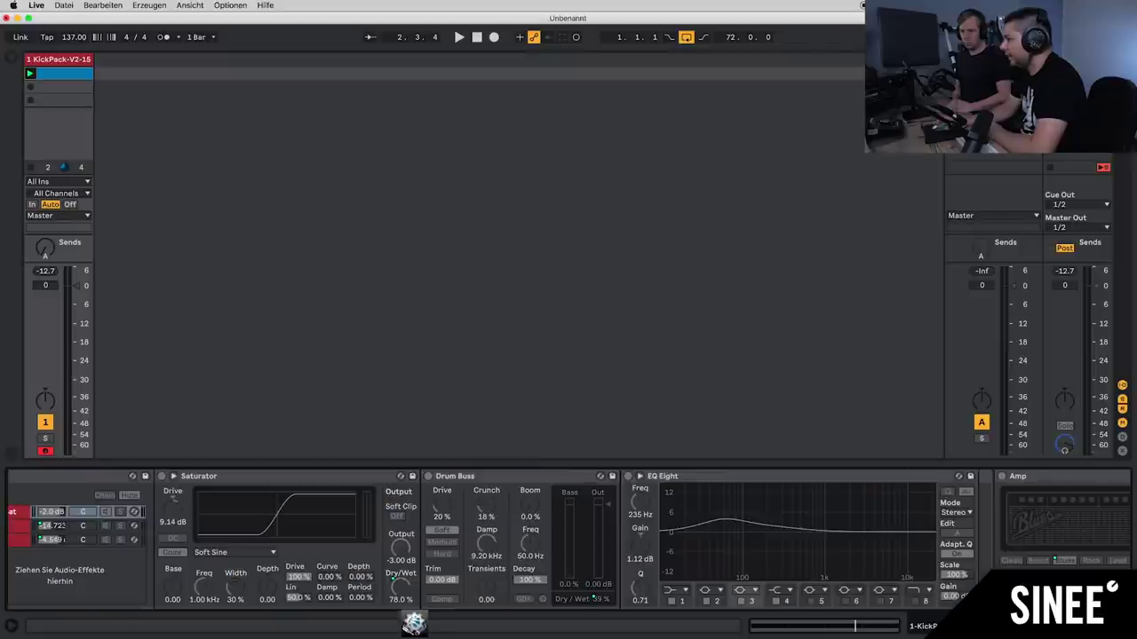
{"action": "scroll", "coordinate": [961, 561], "scroll_direction": "left", "scroll_amount": 10}
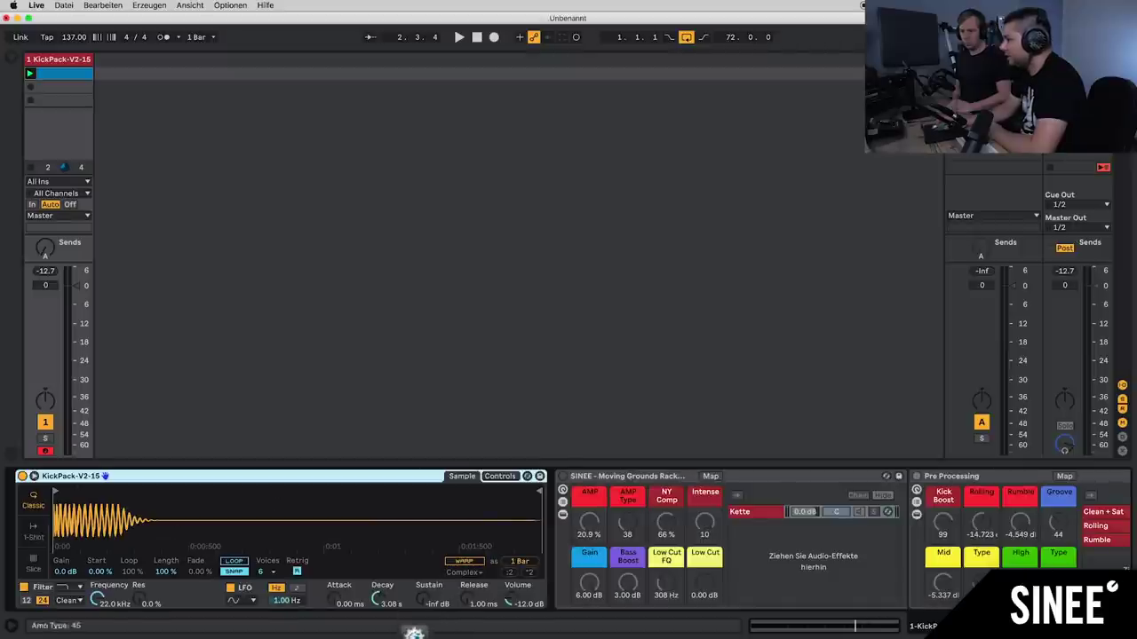
{"action": "scroll", "coordinate": [1079, 524], "scroll_direction": "right", "scroll_amount": 10}
{"action": "scroll", "coordinate": [1079, 524], "scroll_direction": "left", "scroll_amount": 10}
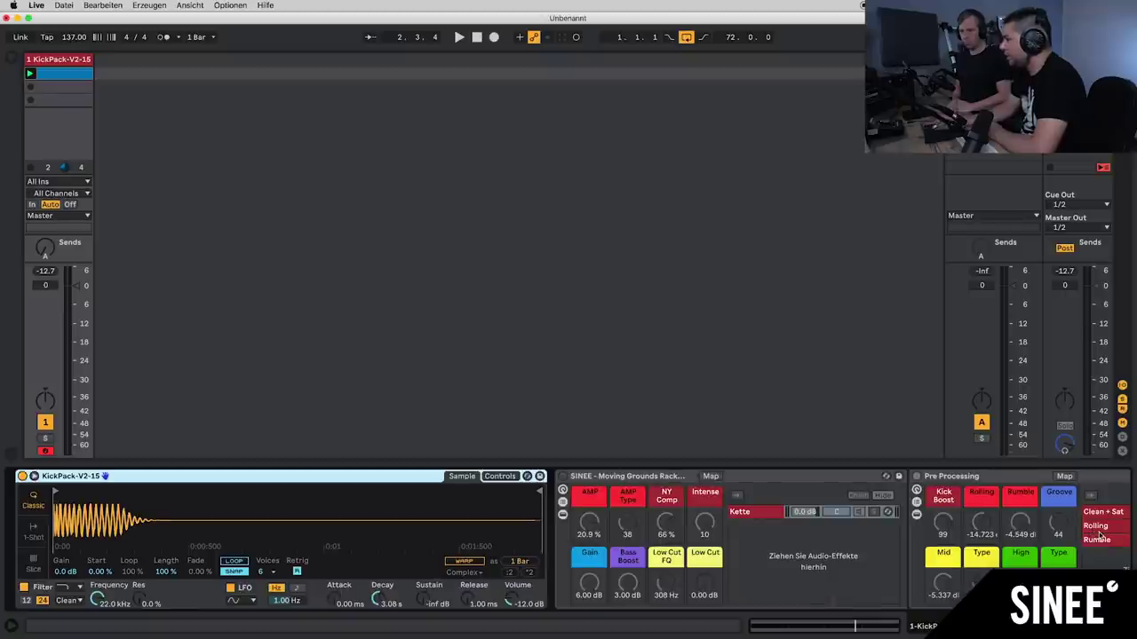
{"action": "left_click", "coordinate": [1004, 478]}
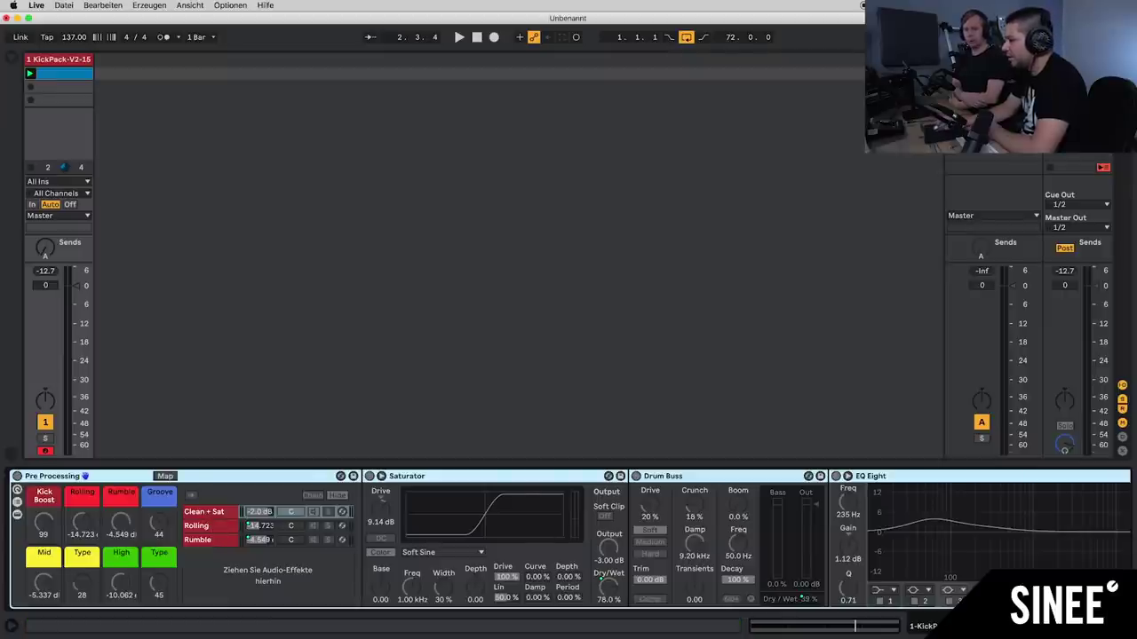
{"action": "scroll", "coordinate": [568, 542], "scroll_direction": "left", "scroll_amount": 10}
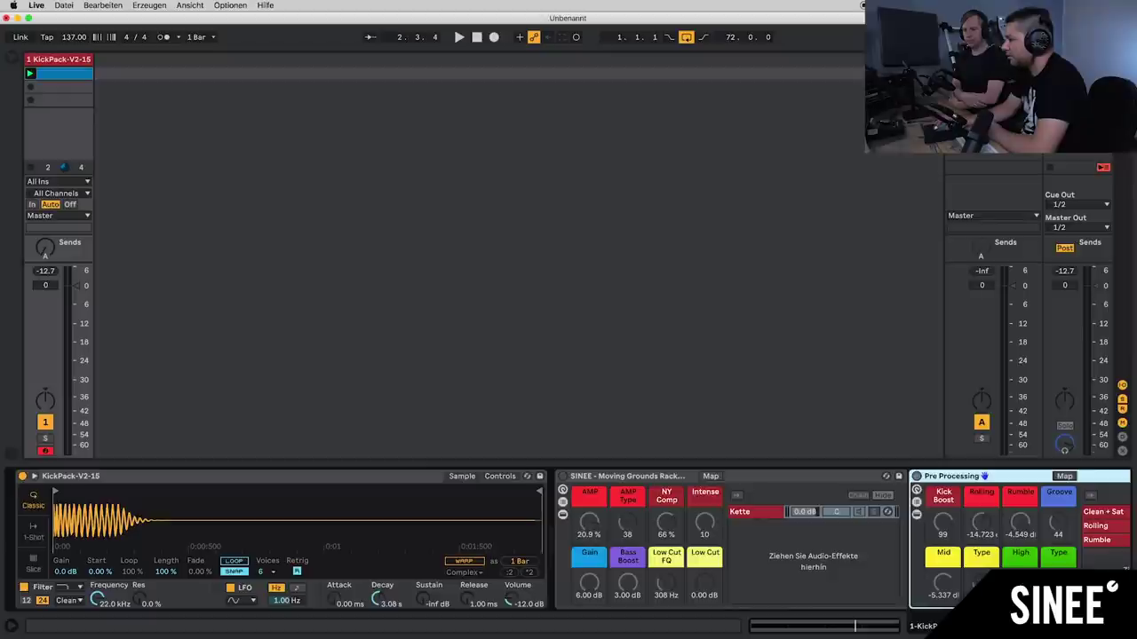
Step: Play the kick and switch the Moving Grounds rack on and off to compare dry and processed sound, leaving it on
{"action": "left_click", "coordinate": [563, 481]}
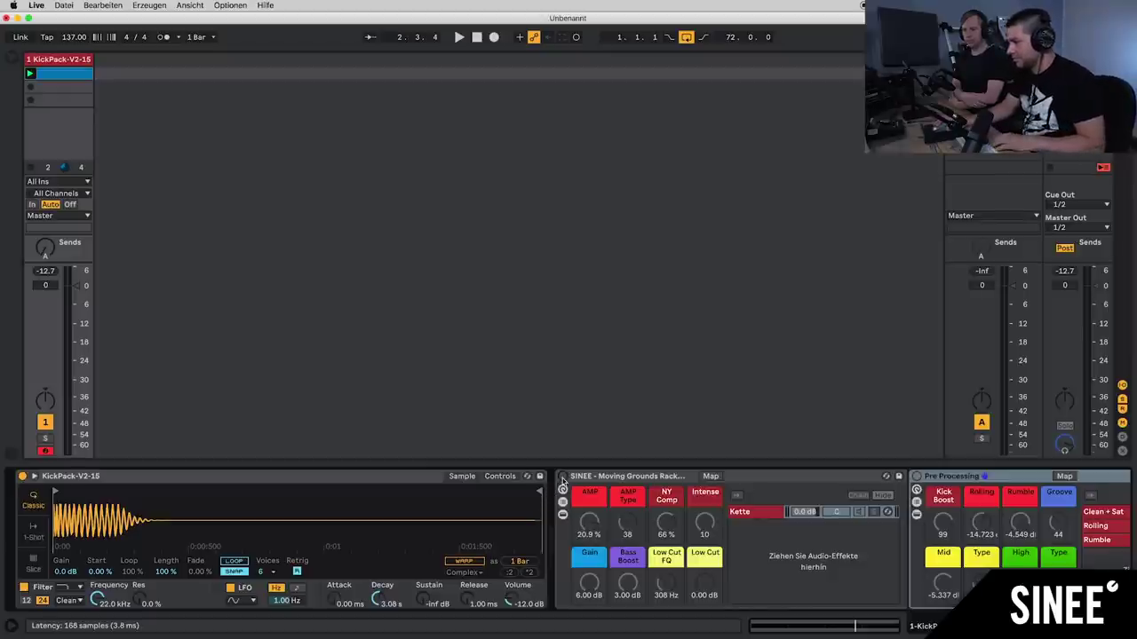
{"action": "left_click", "coordinate": [563, 478]}
{"action": "key", "text": "space"}
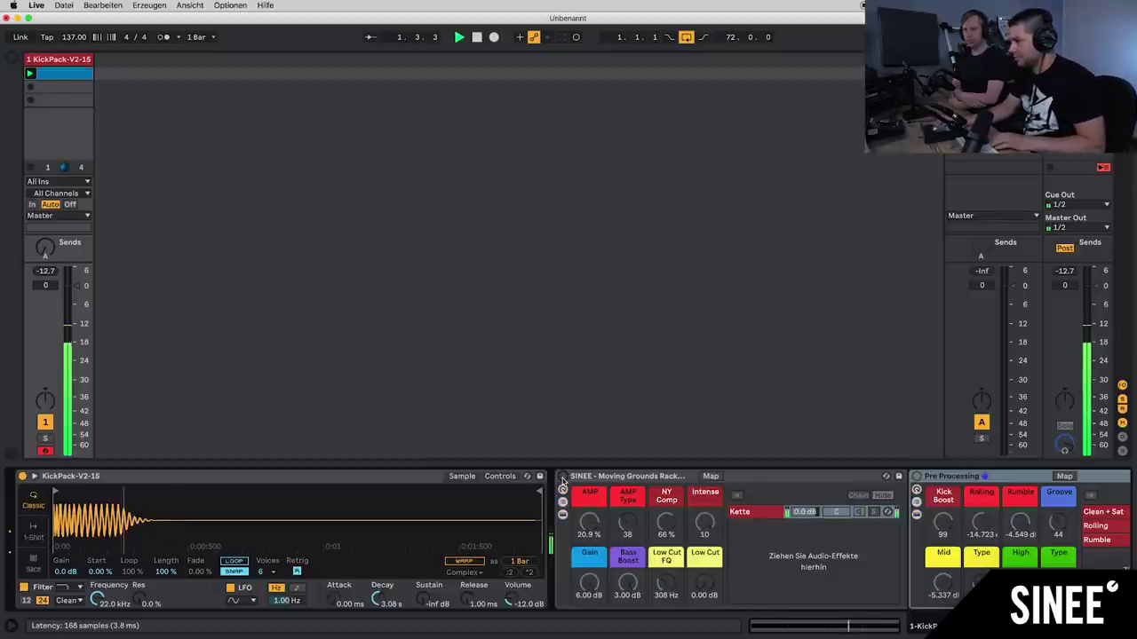
{"action": "left_click", "coordinate": [563, 478]}
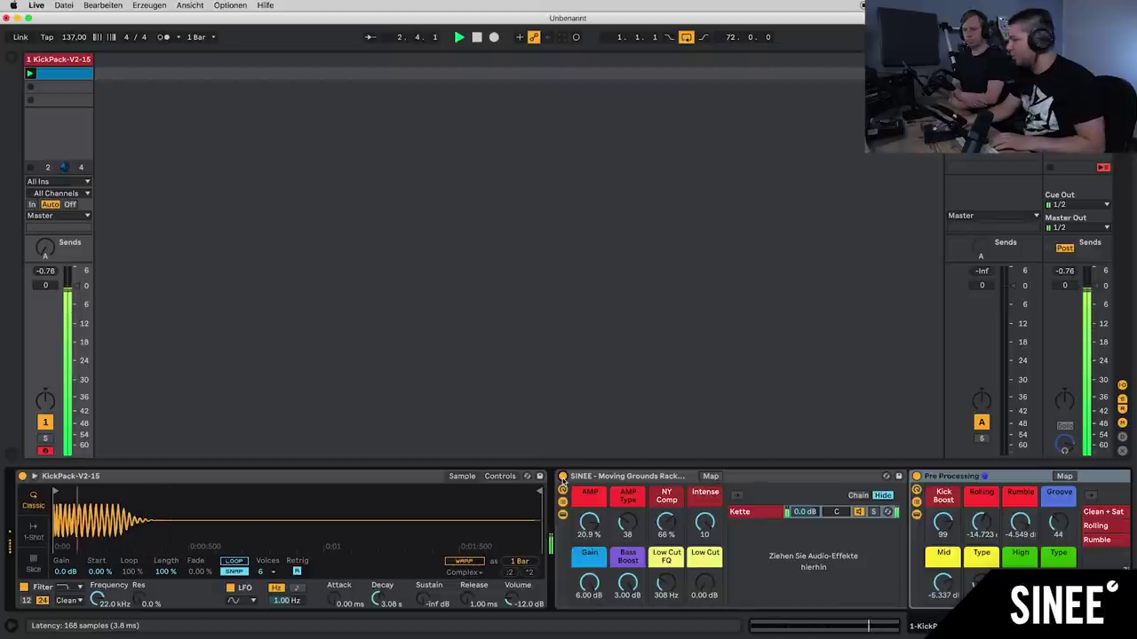
{"action": "left_click", "coordinate": [562, 478]}
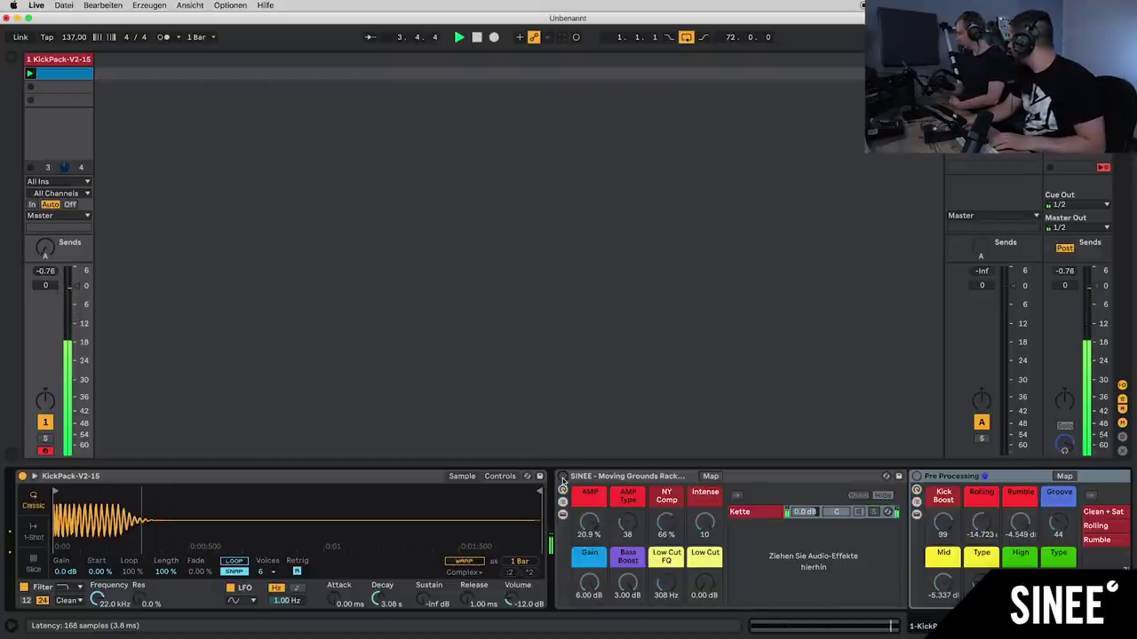
{"action": "left_click", "coordinate": [562, 478]}
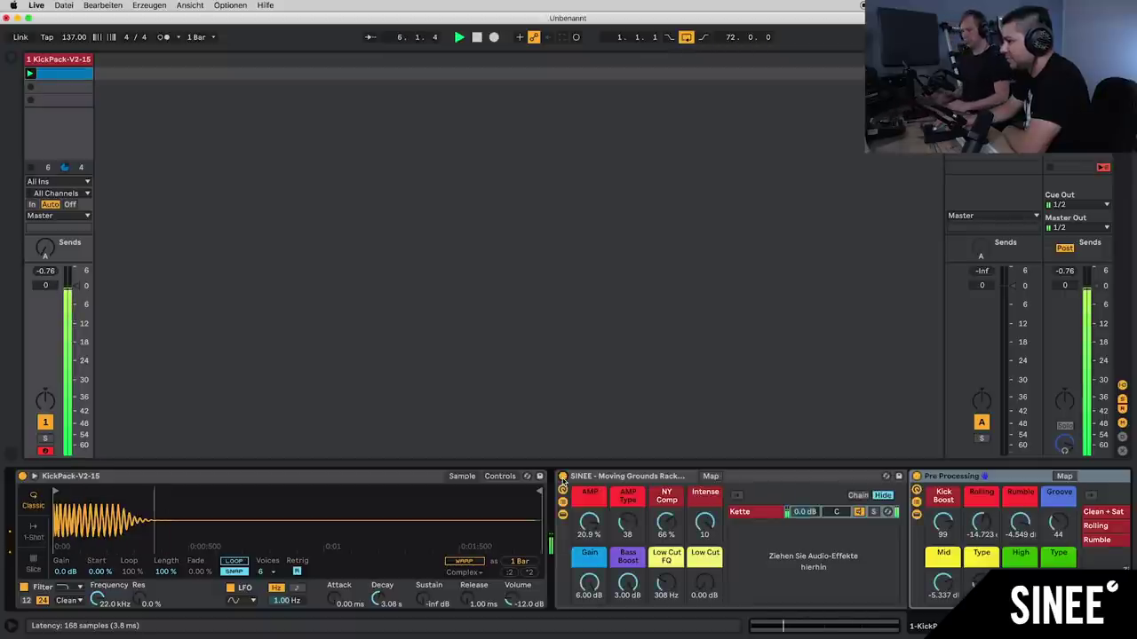
{"action": "left_click", "coordinate": [562, 478]}
{"action": "left_click", "coordinate": [562, 478]}
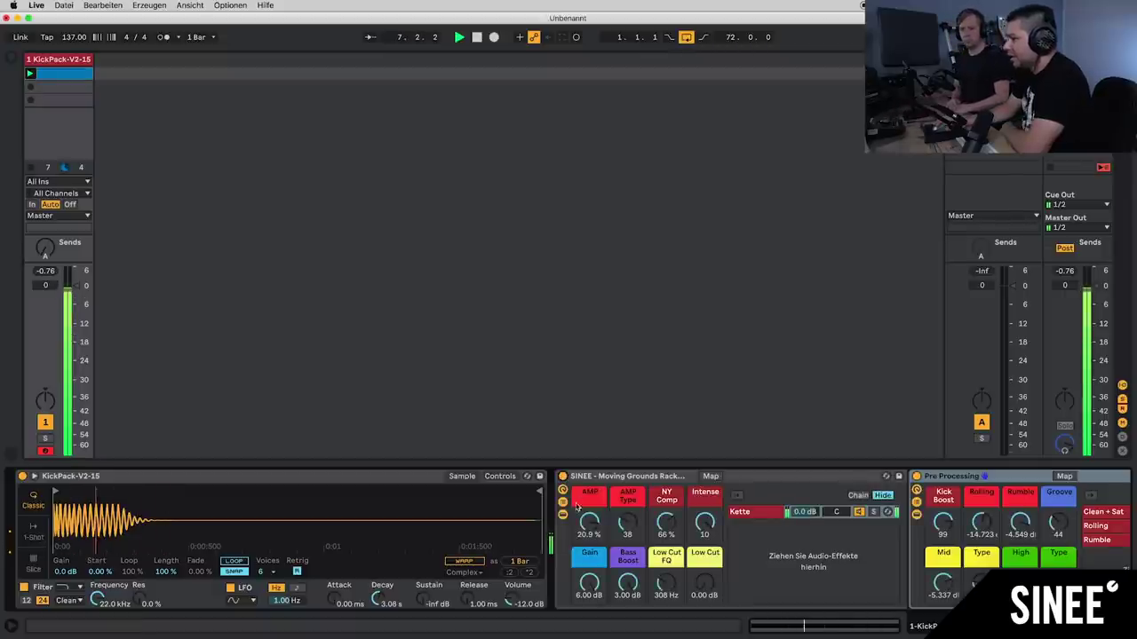
Step: Set the Moving Grounds macros AMP to 16.9 %, Intense to 2, Gain to 0.61 dB and Bass Boost to 1.91 dB
{"action": "left_click_drag", "start_coordinate": [590, 523], "coordinate": [596, 519]}
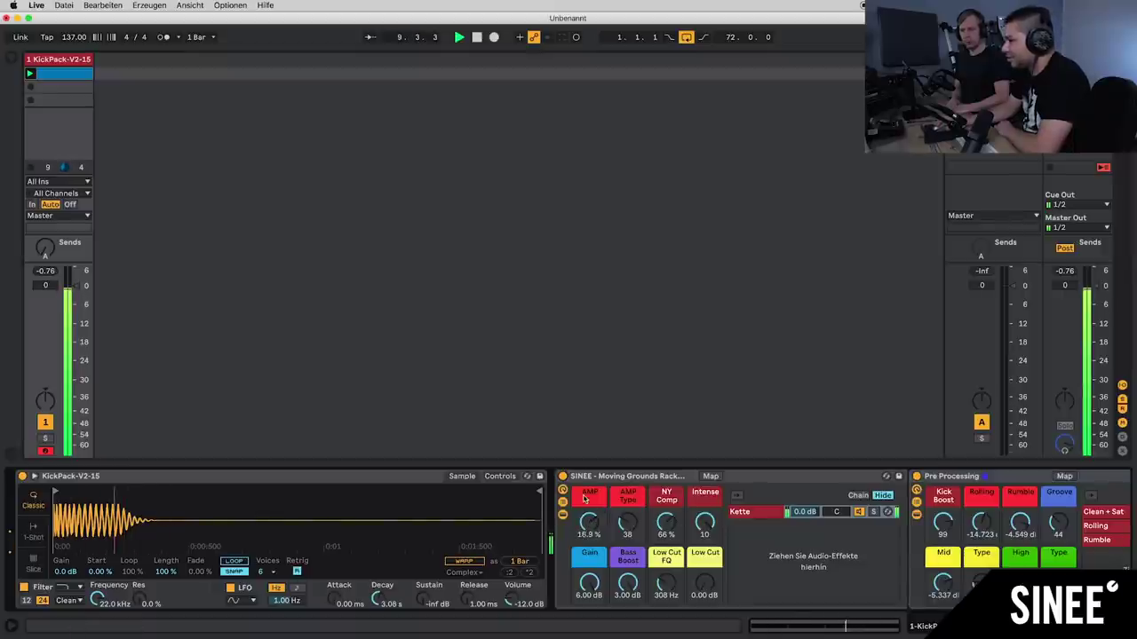
{"action": "left_click_drag", "start_coordinate": [703, 523], "coordinate": [704, 524]}
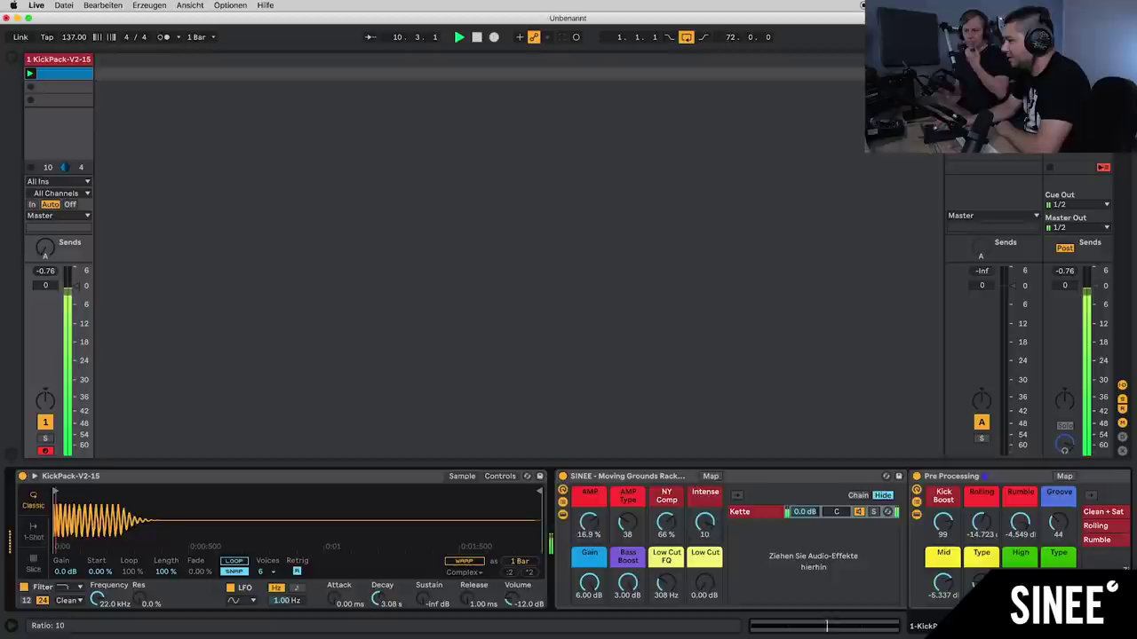
{"action": "key", "text": "space"}
{"action": "left_click_drag", "start_coordinate": [635, 581], "coordinate": [590, 595]}
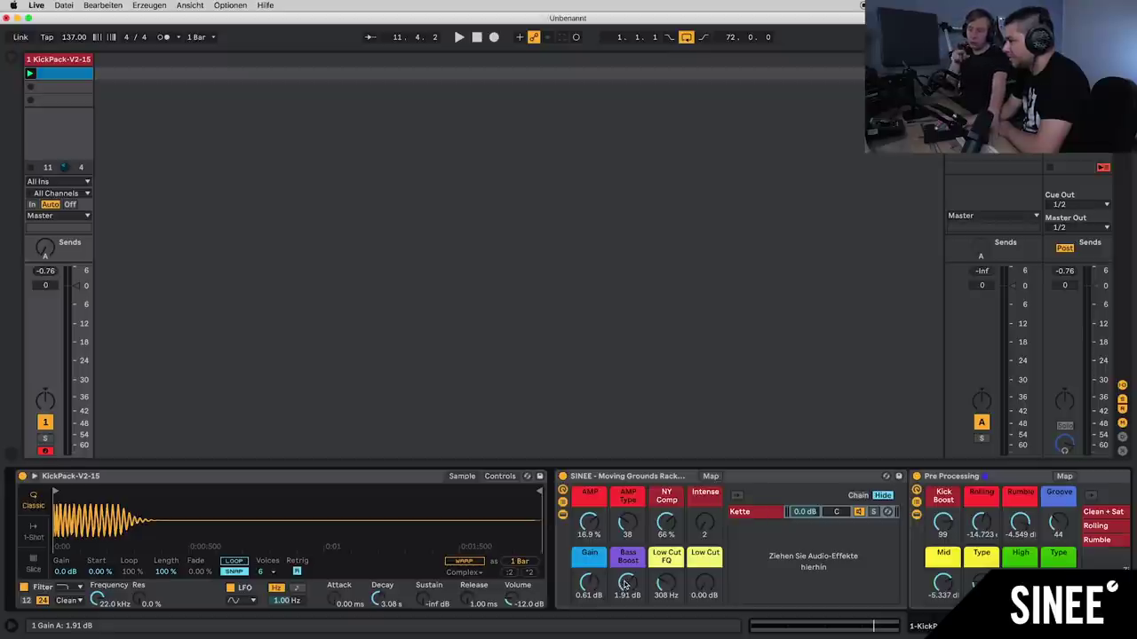
{"action": "key", "text": "space"}
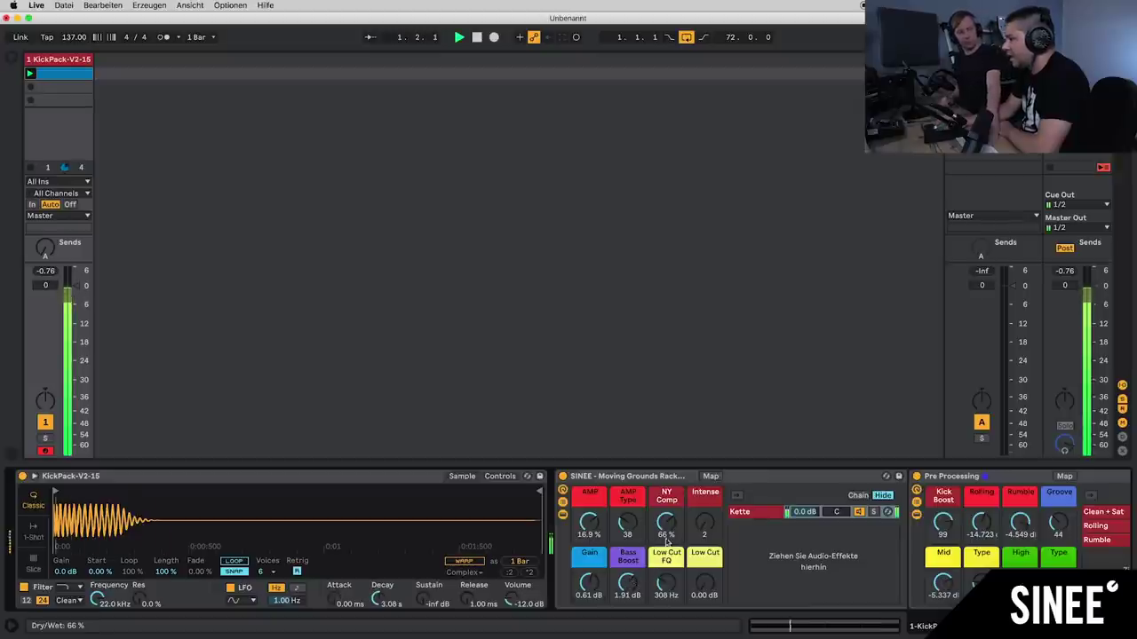
Step: Set the Pre Processing rack's Kick Boost macro to 46 during playback, adjust the highest EQ Eight band and stop playback
{"action": "left_click", "coordinate": [614, 477]}
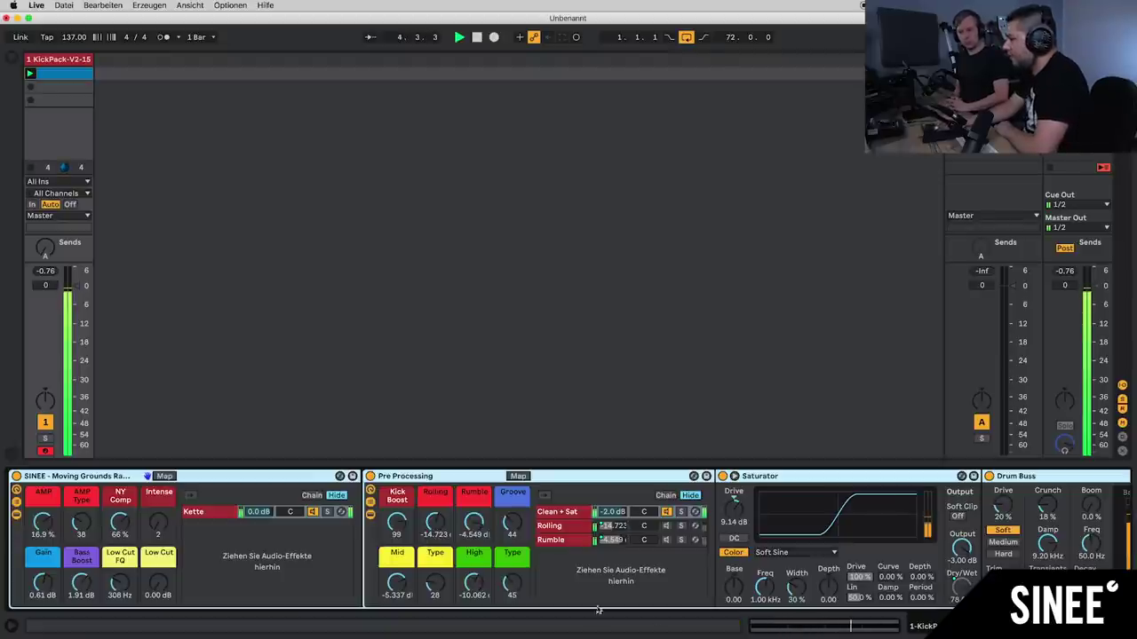
{"action": "left_click", "coordinate": [426, 476]}
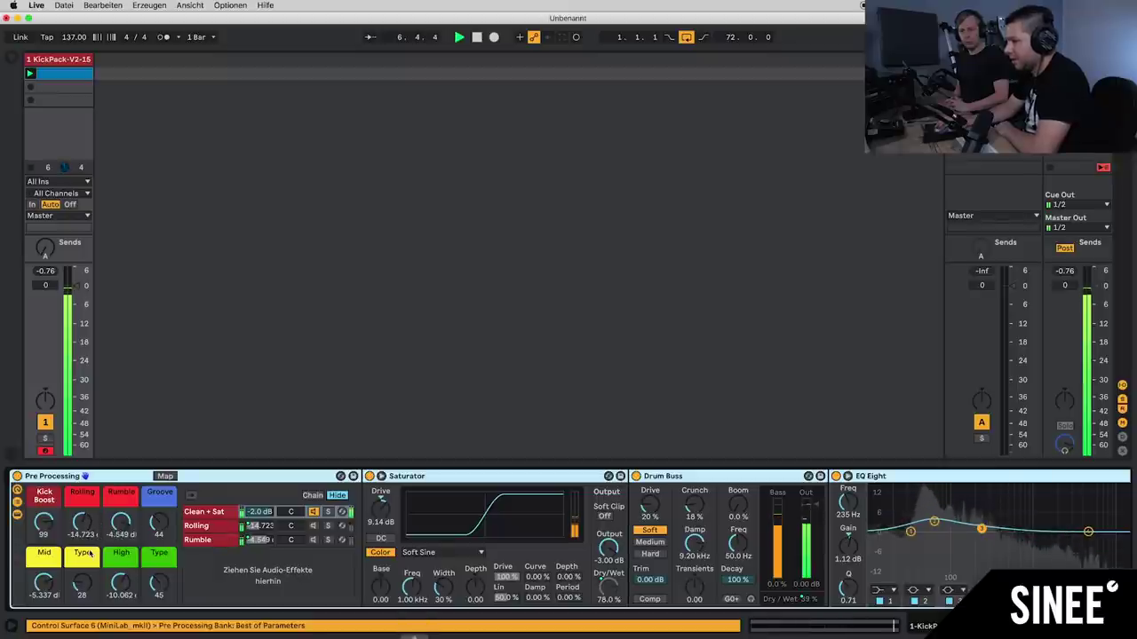
{"action": "left_click_drag", "start_coordinate": [49, 530], "coordinate": [49, 564]}
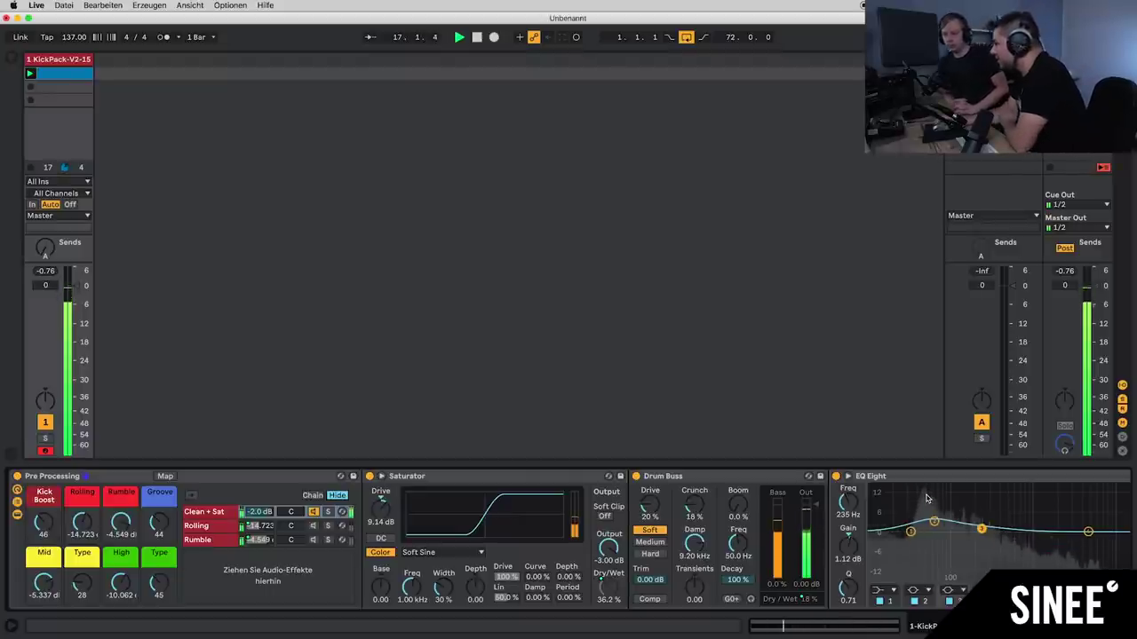
{"action": "left_click", "coordinate": [935, 523]}
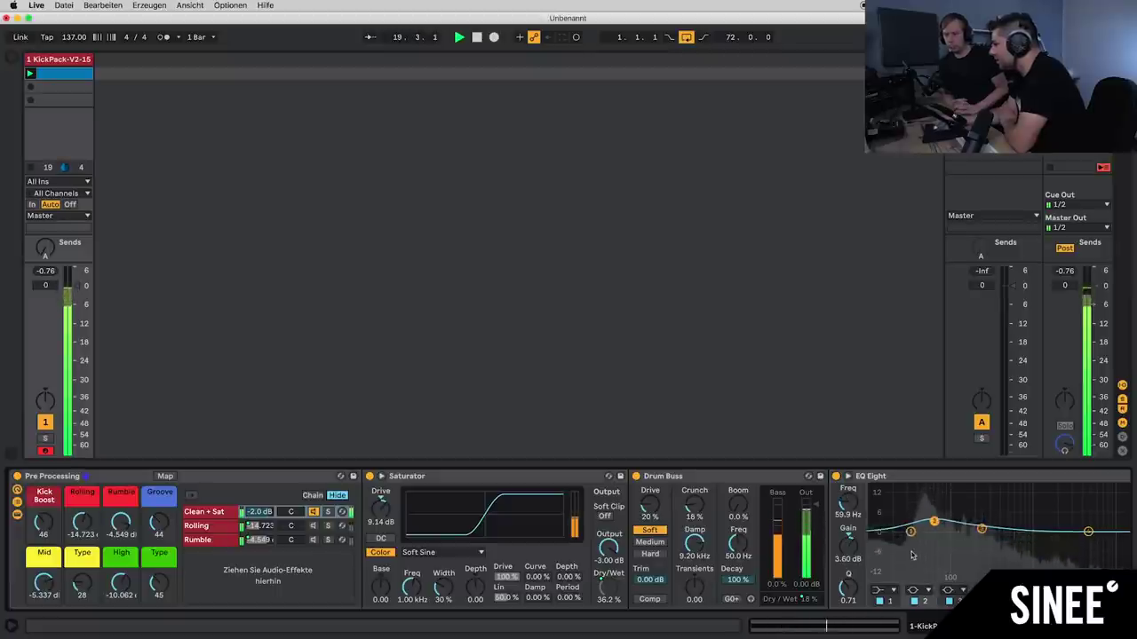
{"action": "left_click_drag", "start_coordinate": [1091, 534], "coordinate": [1030, 534]}
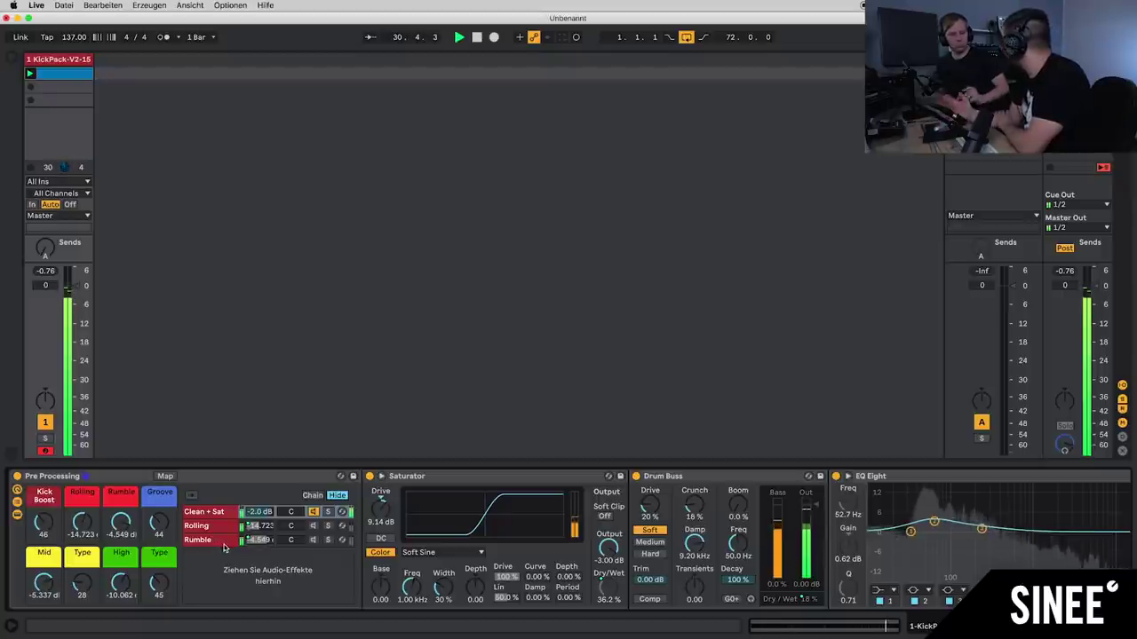
{"action": "key", "text": "space"}
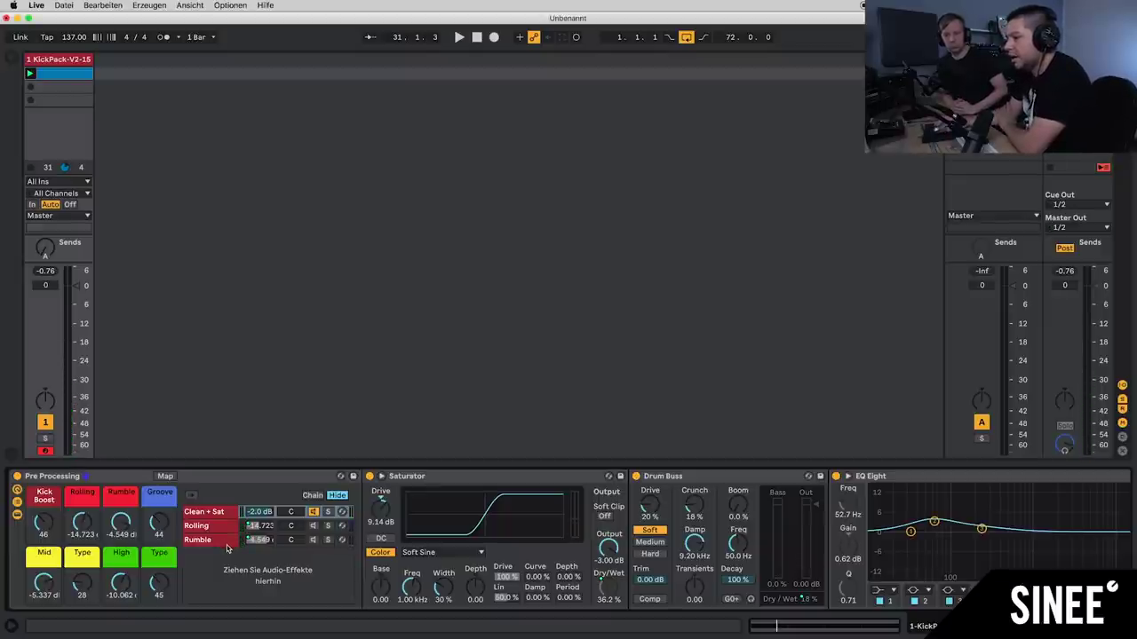
Step: Open the Rumble chain of the Pre Processing rack, activate it and play the kick briefly
{"action": "left_click", "coordinate": [203, 542]}
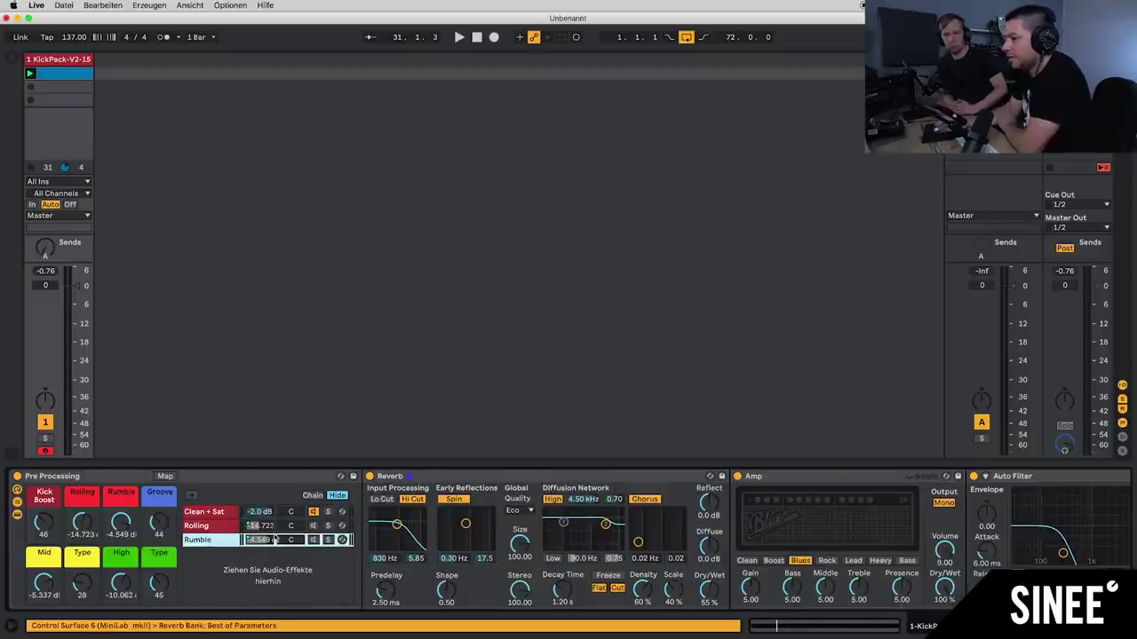
{"action": "left_click", "coordinate": [313, 540]}
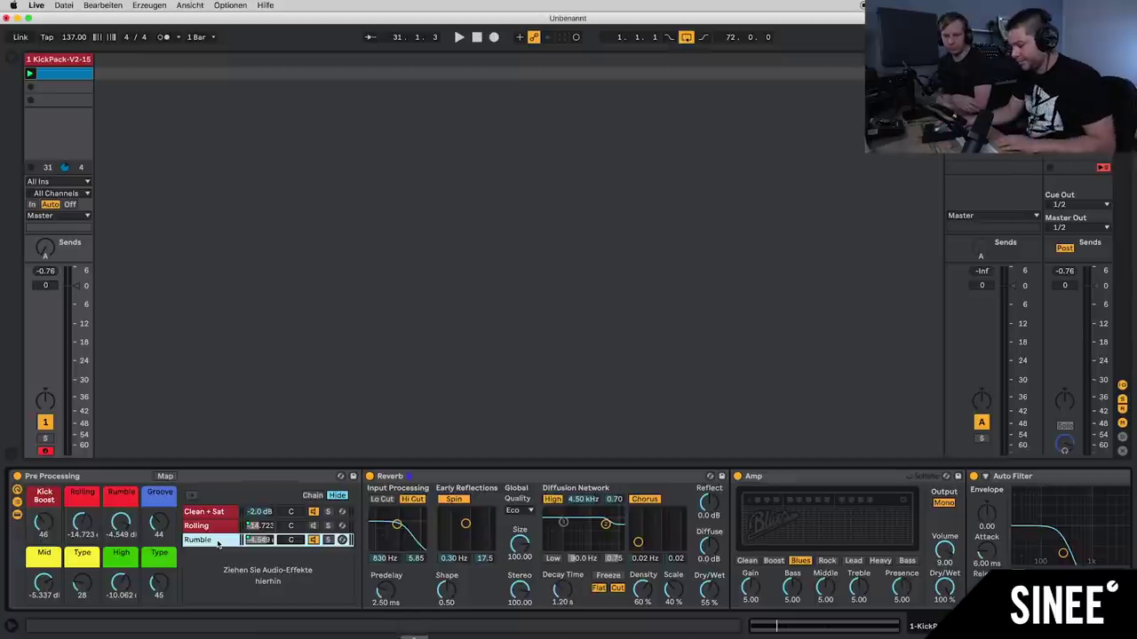
{"action": "key", "text": "space"}
{"action": "key", "text": "space"}
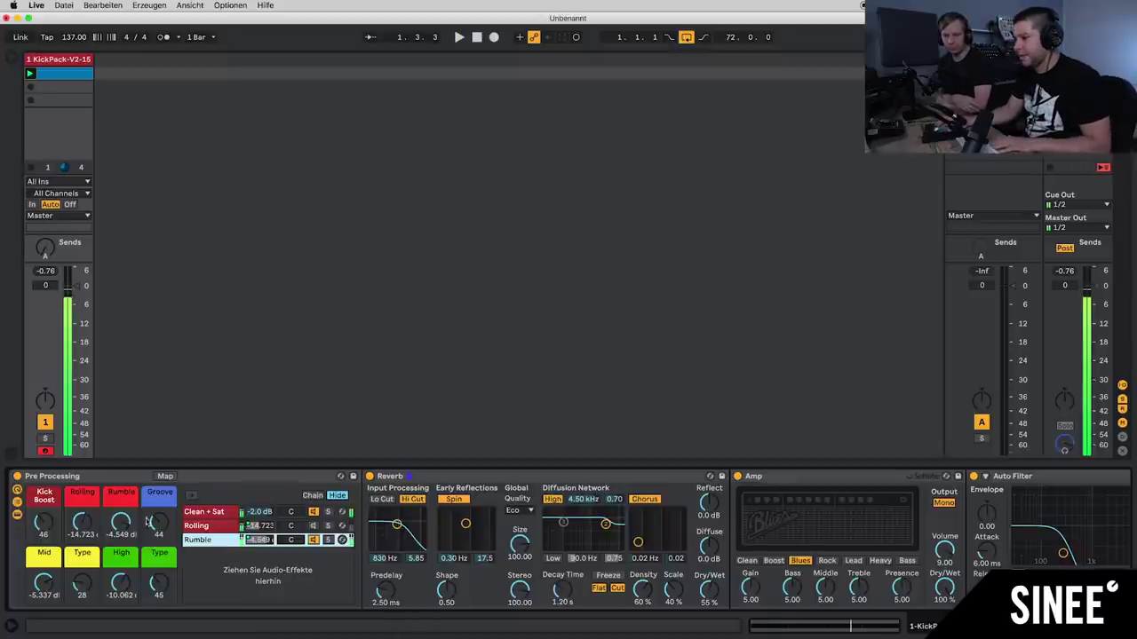
Step: Set the Pre Processing macros Rumble to 0.0 dB, Groove to 0 and Mid to 6.0 dB while auditioning the kick
{"action": "left_click", "coordinate": [122, 525]}
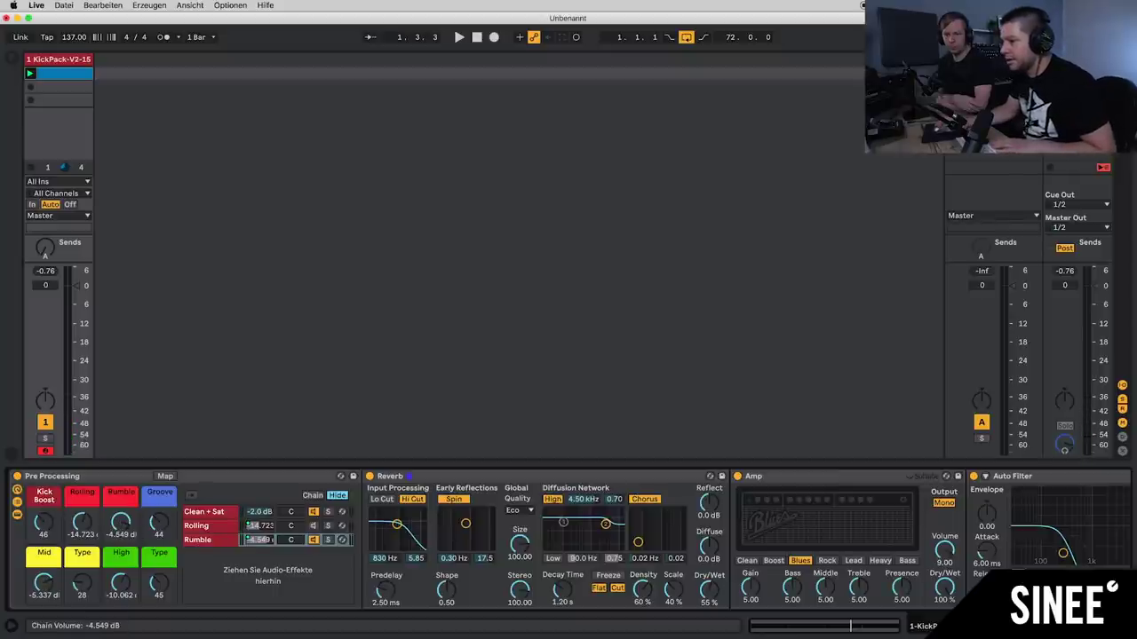
{"action": "left_click_drag", "start_coordinate": [122, 524], "coordinate": [122, 525]}
{"action": "key", "text": "space"}
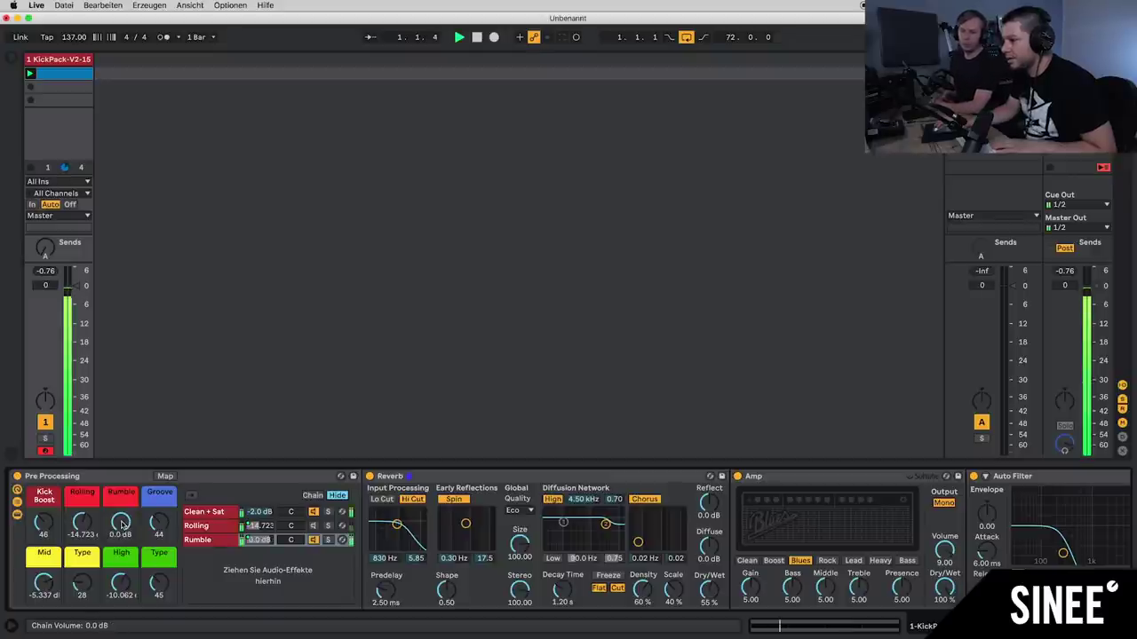
{"action": "double_click", "coordinate": [157, 527]}
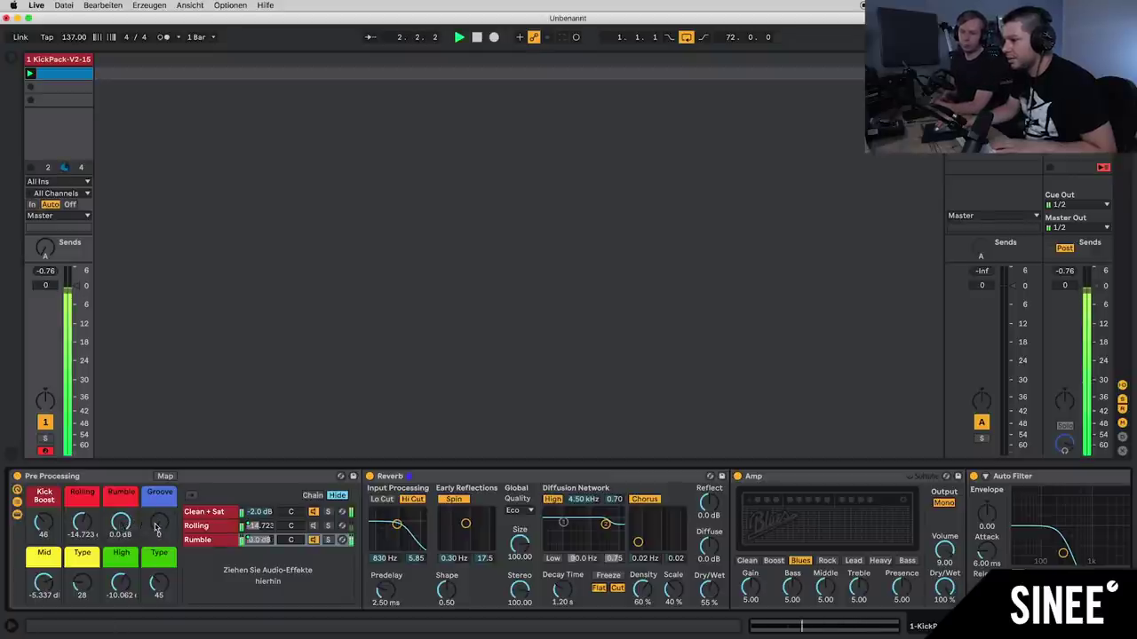
{"action": "key", "text": "space"}
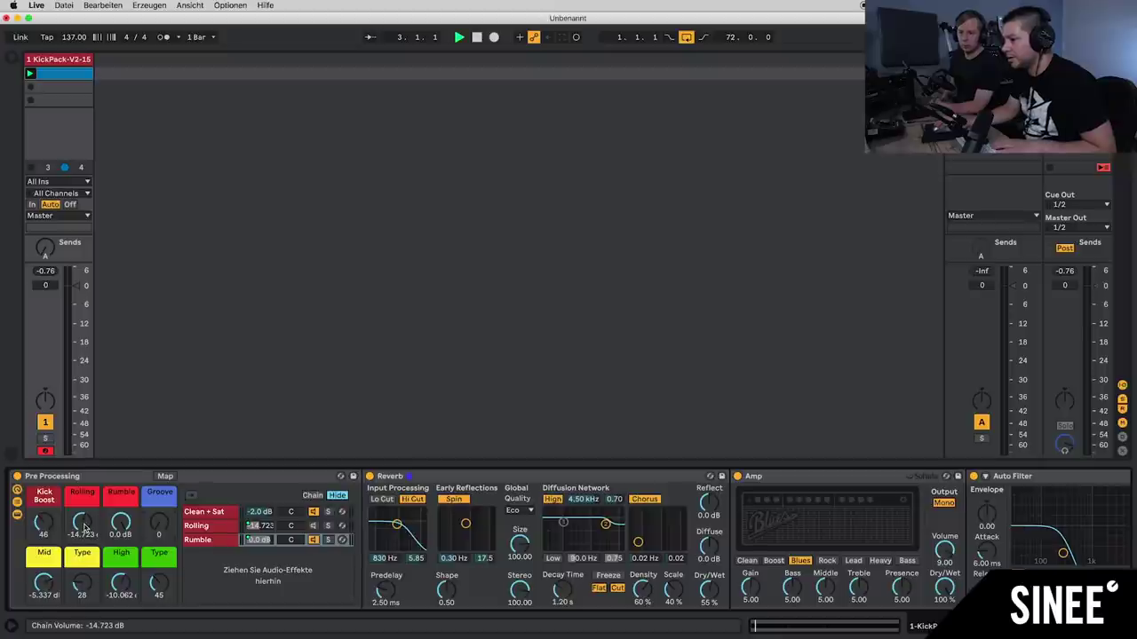
{"action": "left_click_drag", "start_coordinate": [44, 585], "coordinate": [43, 553]}
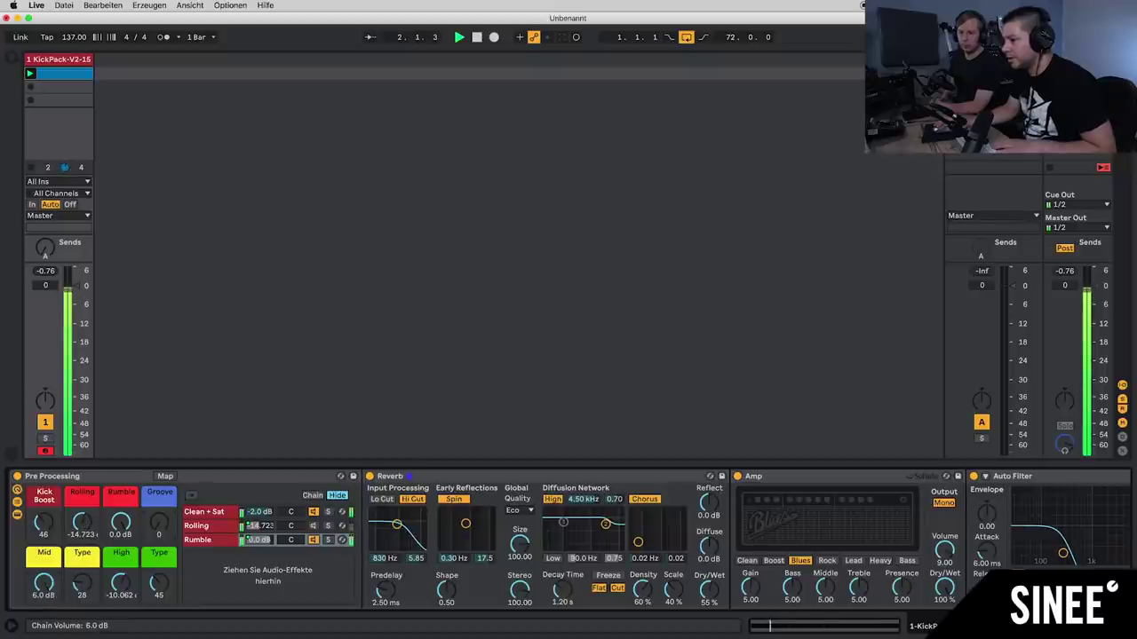
{"action": "key", "text": "space"}
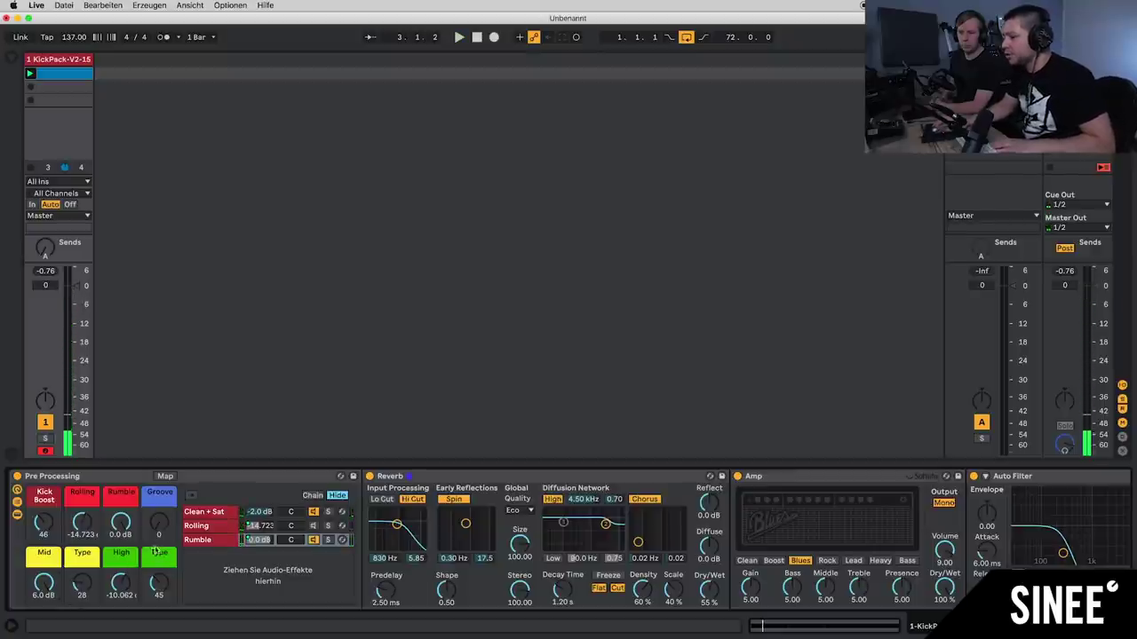
Step: Set Kick Boost to 44 and the Rumble chain's Amp Gain to 6.51 while the kick plays
{"action": "left_click", "coordinate": [209, 540]}
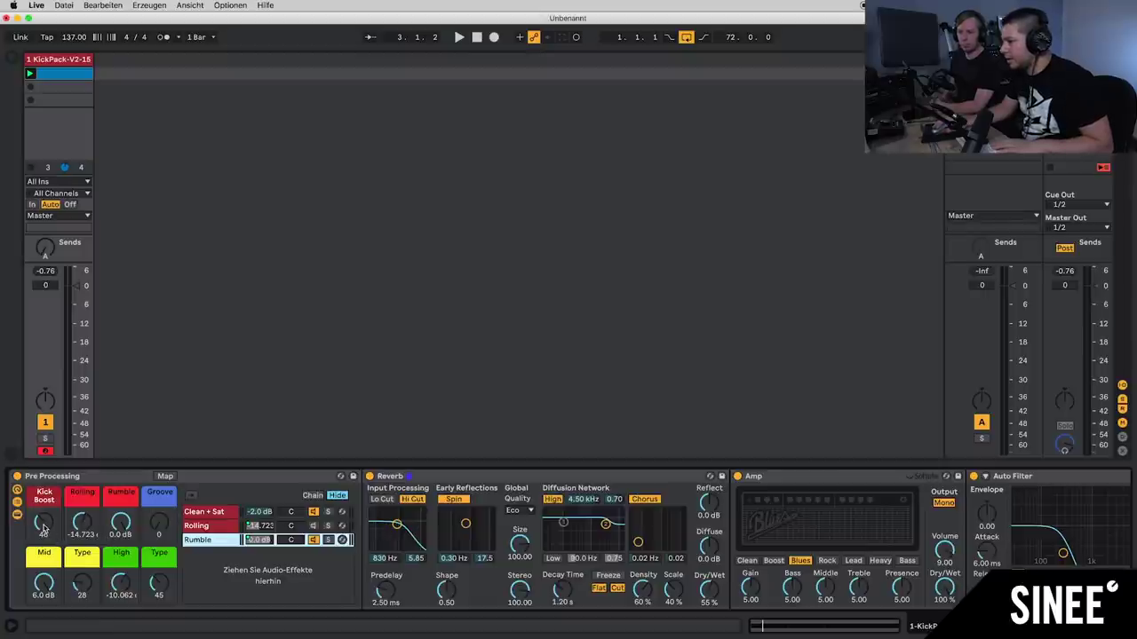
{"action": "key", "text": "space"}
{"action": "left_click", "coordinate": [289, 538]}
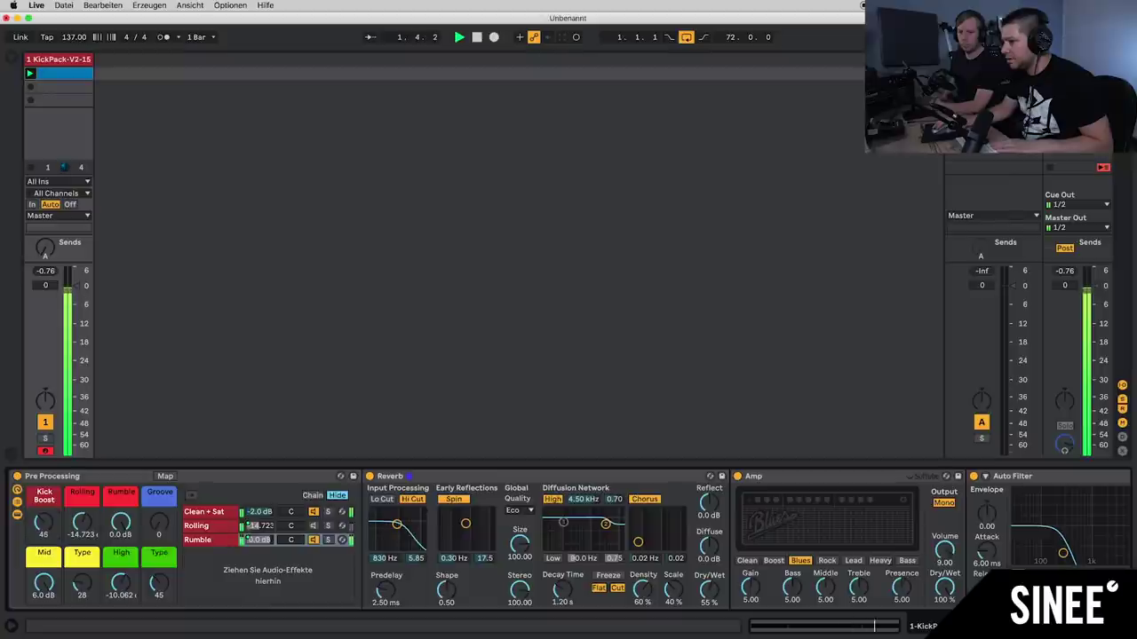
{"action": "left_click", "coordinate": [289, 536]}
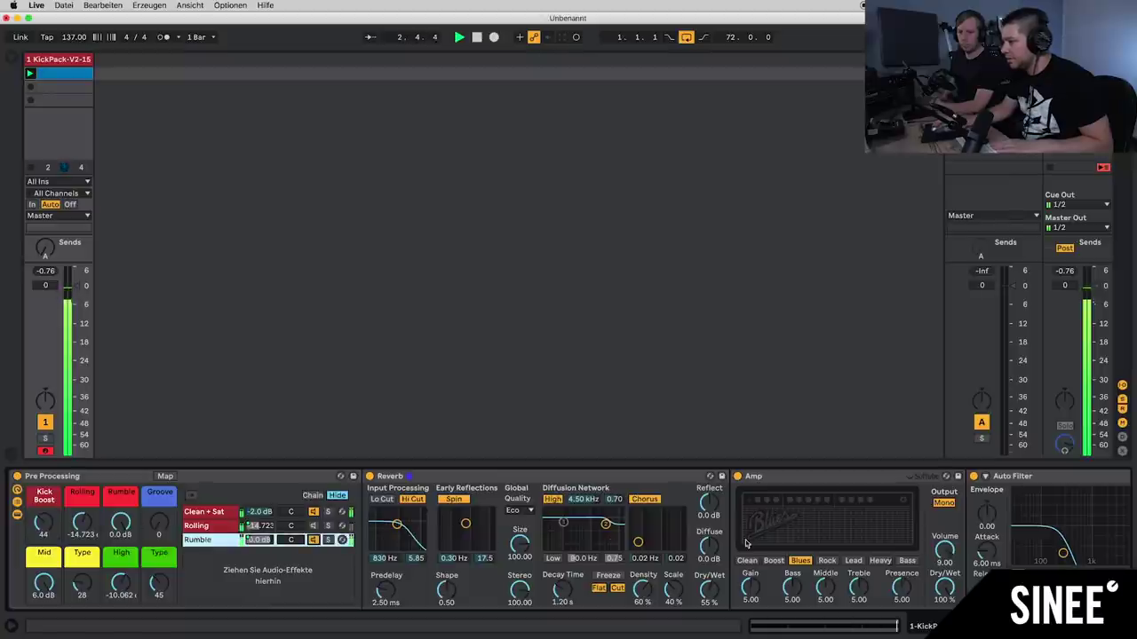
{"action": "left_click_drag", "start_coordinate": [750, 587], "coordinate": [751, 568]}
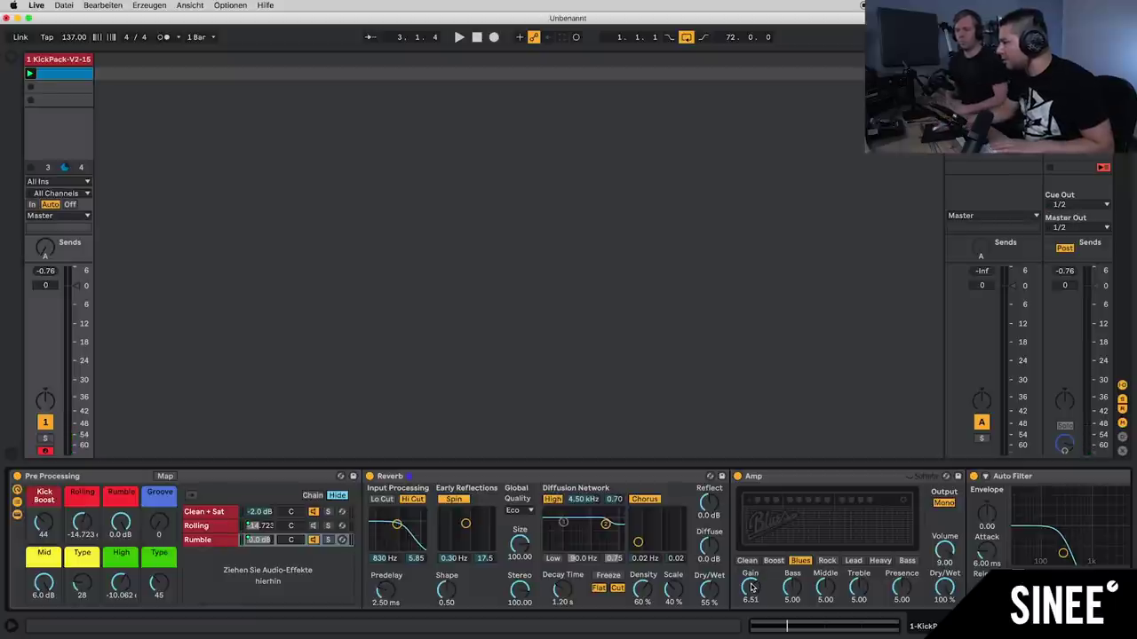
Step: Compare playback with the Clean + Sat chain off and on, leaving it on, and set the Rumble chain's Amp Gain to 7.22
{"action": "key", "text": "space"}
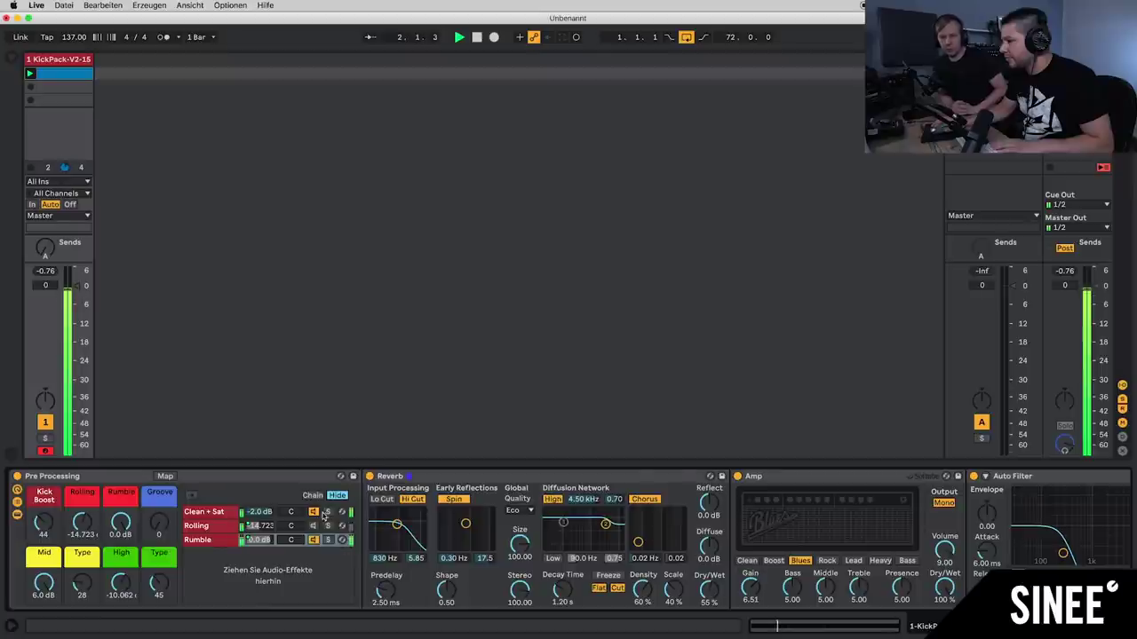
{"action": "left_click", "coordinate": [315, 514]}
{"action": "left_click", "coordinate": [316, 513]}
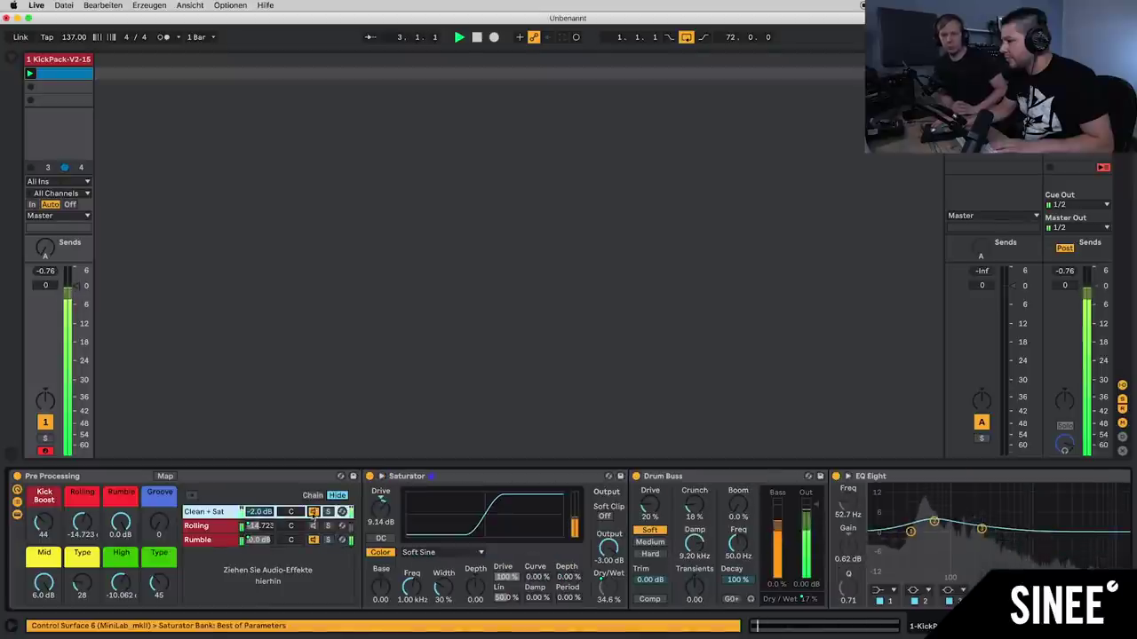
{"action": "left_click", "coordinate": [209, 541]}
{"action": "key", "text": "space"}
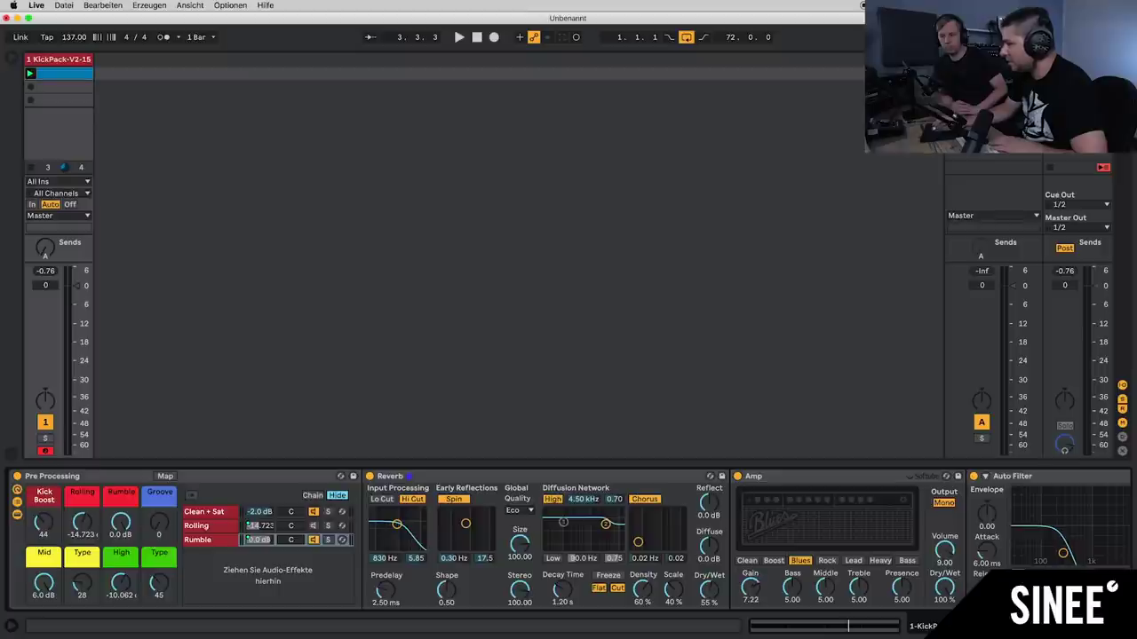
{"action": "left_click", "coordinate": [264, 526]}
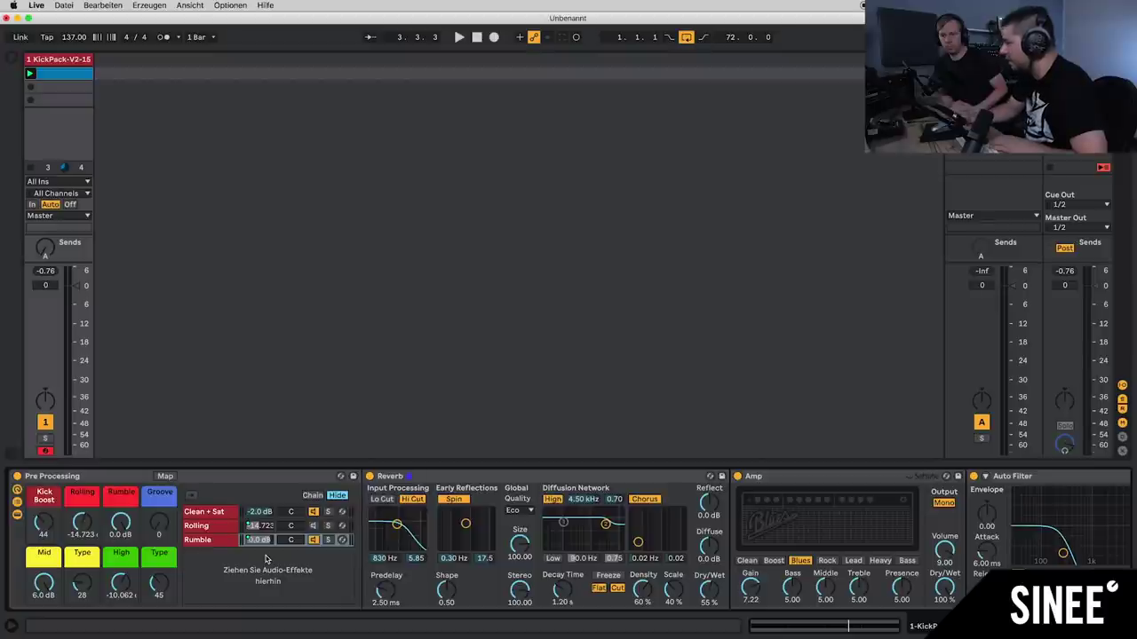
{"action": "key", "text": "space"}
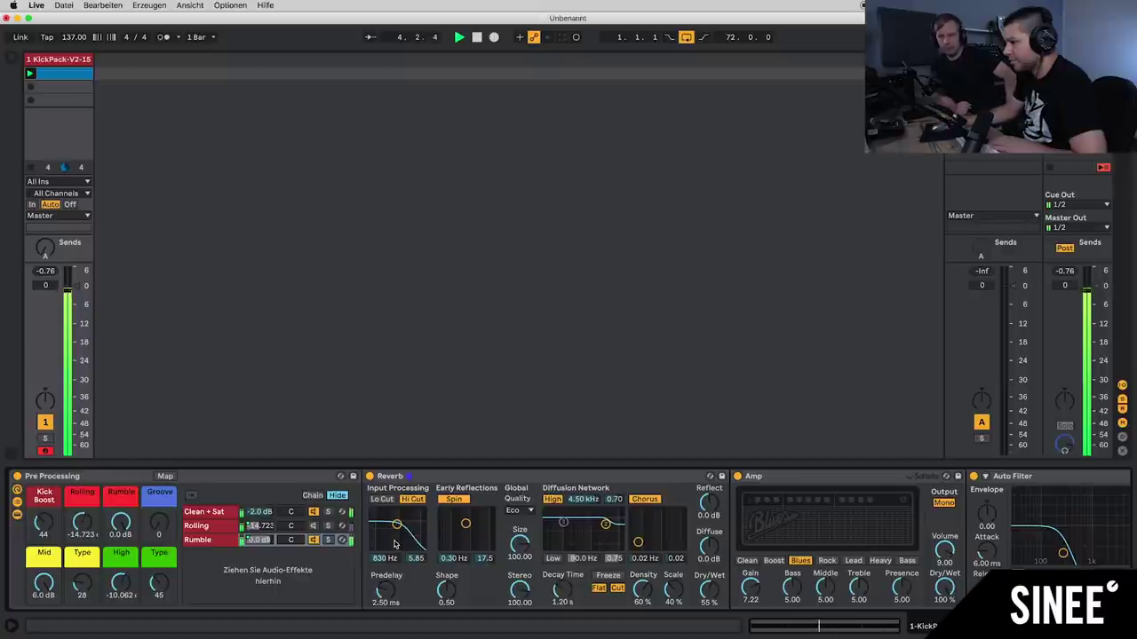
{"action": "key", "text": "space"}
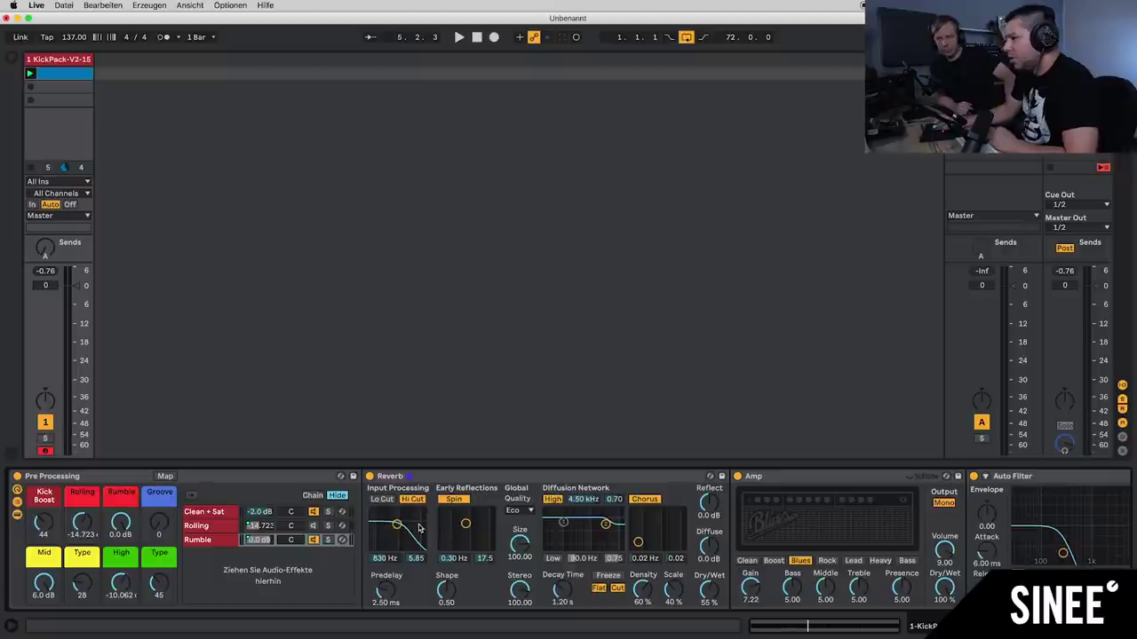
Step: Turn off Spin, the High filter and Chorus in the Rumble chain's Reverb, set its Dry/Wet to 100 % and play the kick
{"action": "left_click", "coordinate": [432, 477]}
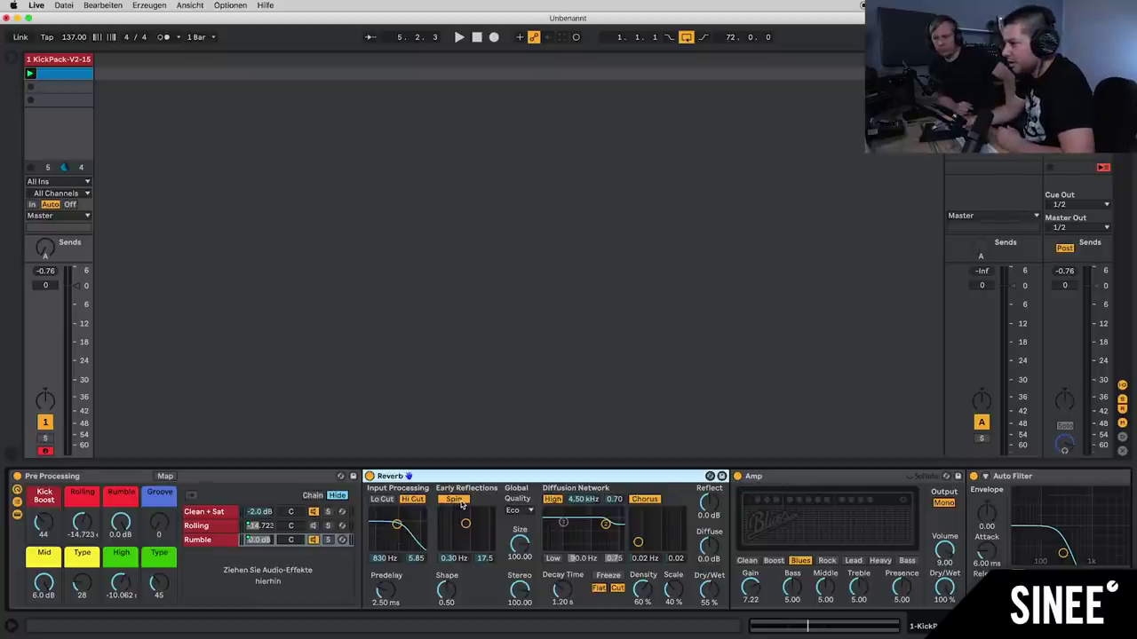
{"action": "left_click", "coordinate": [460, 501]}
{"action": "left_click", "coordinate": [562, 501]}
{"action": "left_click", "coordinate": [631, 501]}
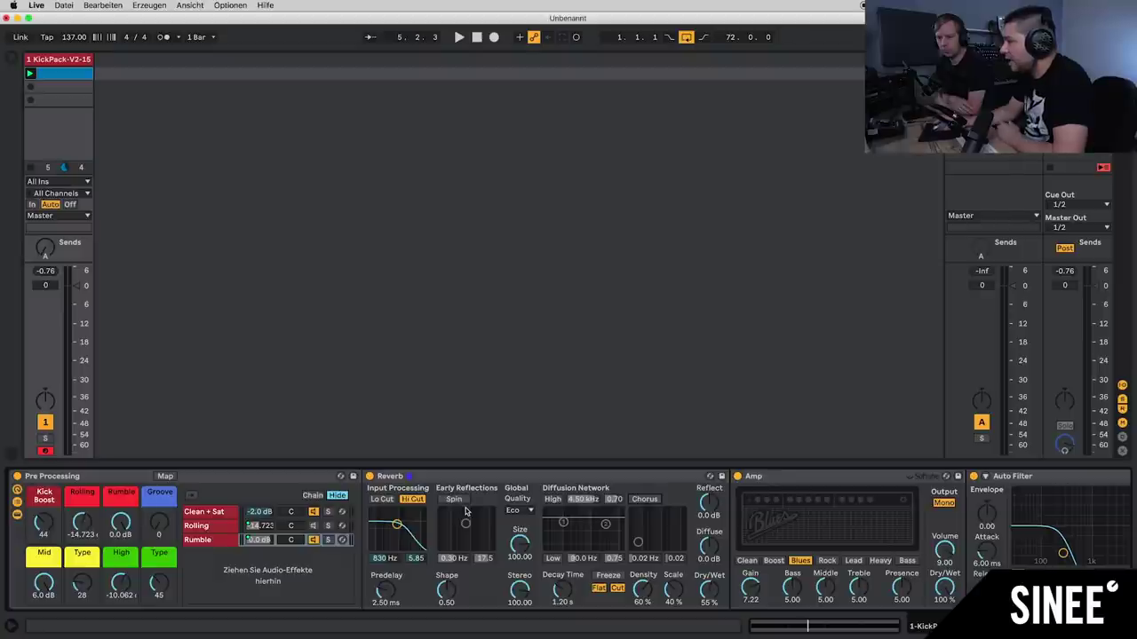
{"action": "left_click_drag", "start_coordinate": [710, 592], "coordinate": [712, 581]}
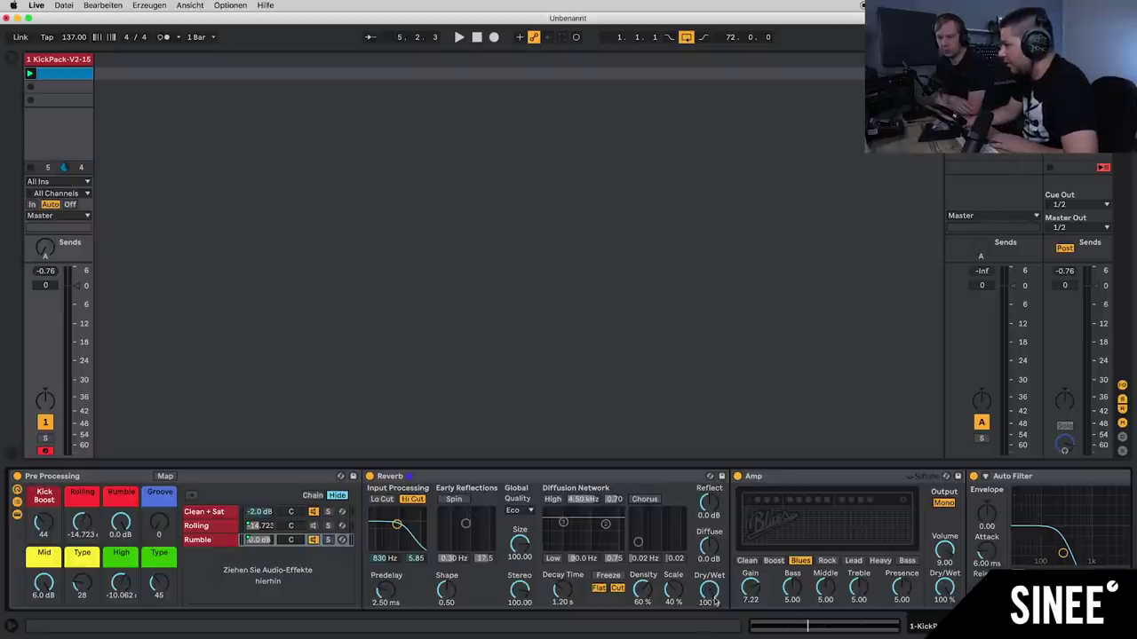
{"action": "left_click", "coordinate": [632, 487]}
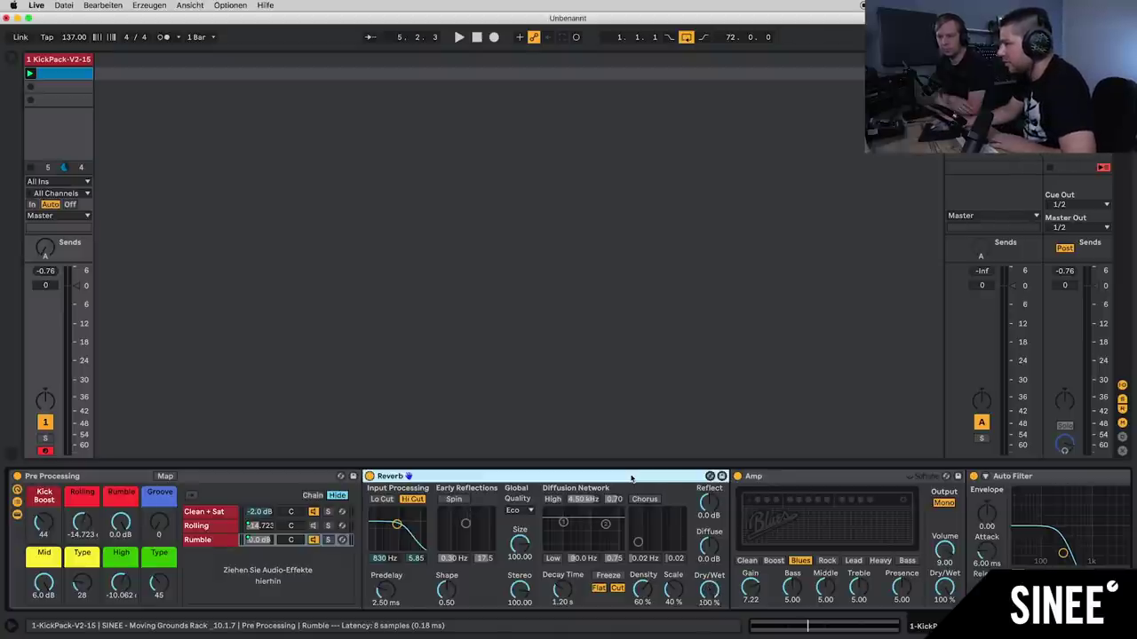
{"action": "key", "text": "space"}
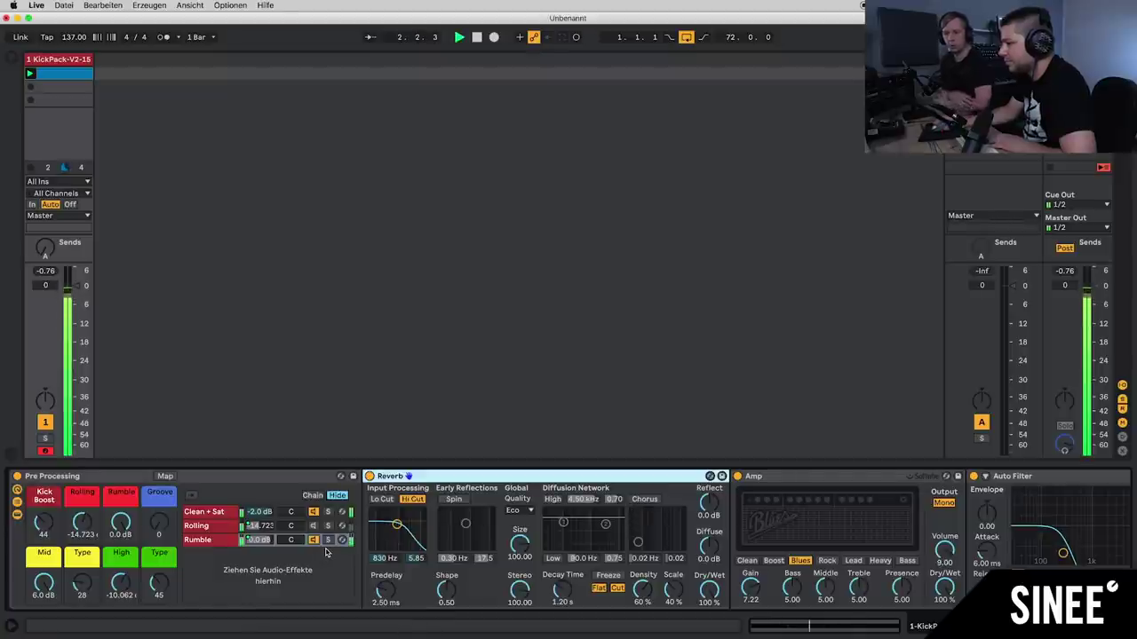
{"action": "key", "text": "space"}
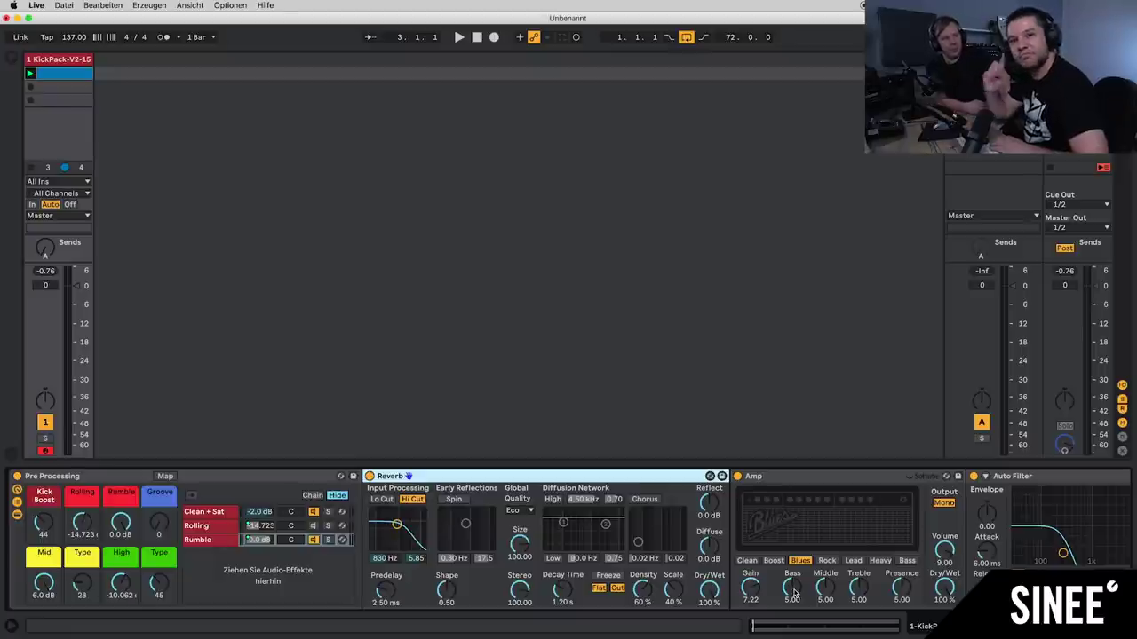
Step: Set the Bass of the Rumble chain's Amp to 10.0 during playback and stop playback
{"action": "key", "text": "space"}
{"action": "left_click_drag", "start_coordinate": [795, 592], "coordinate": [795, 538]}
{"action": "key", "text": "space"}
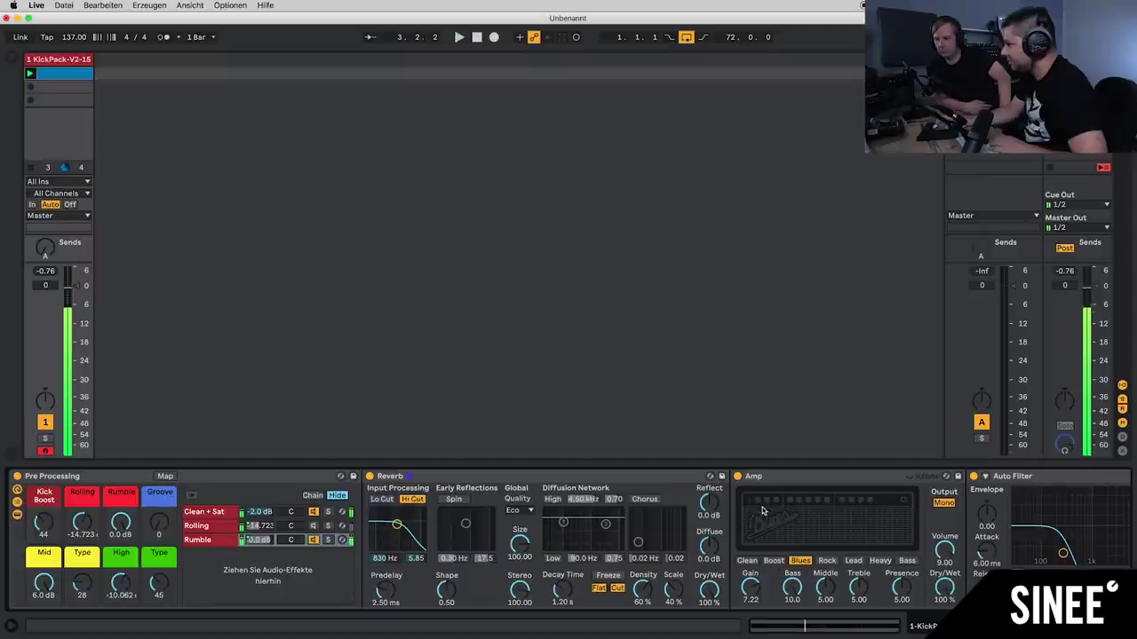
Step: Set the Stereo width of the Rumble chain's Reverb to 0.00 while the kick plays
{"action": "left_click", "coordinate": [524, 479]}
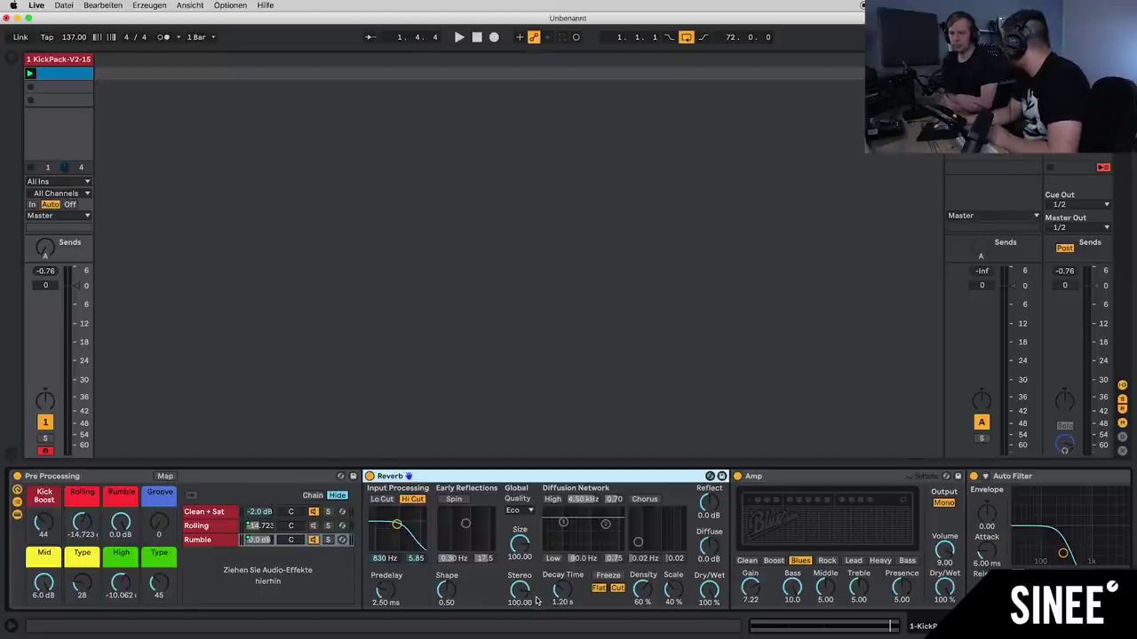
{"action": "key", "text": "space"}
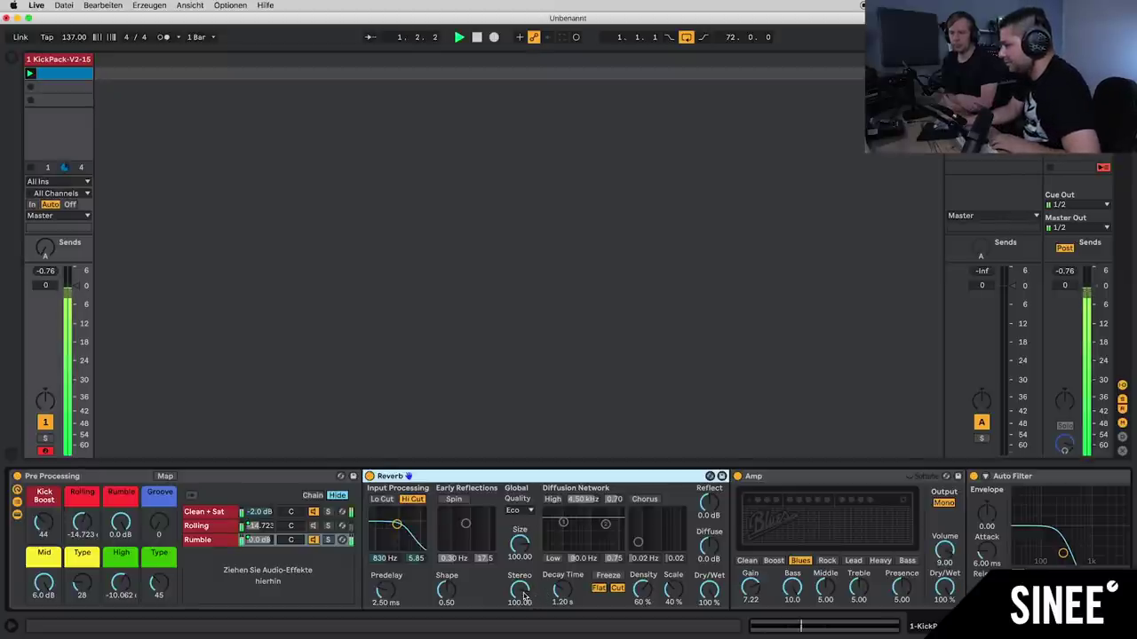
{"action": "left_click_drag", "start_coordinate": [525, 600], "coordinate": [529, 595]}
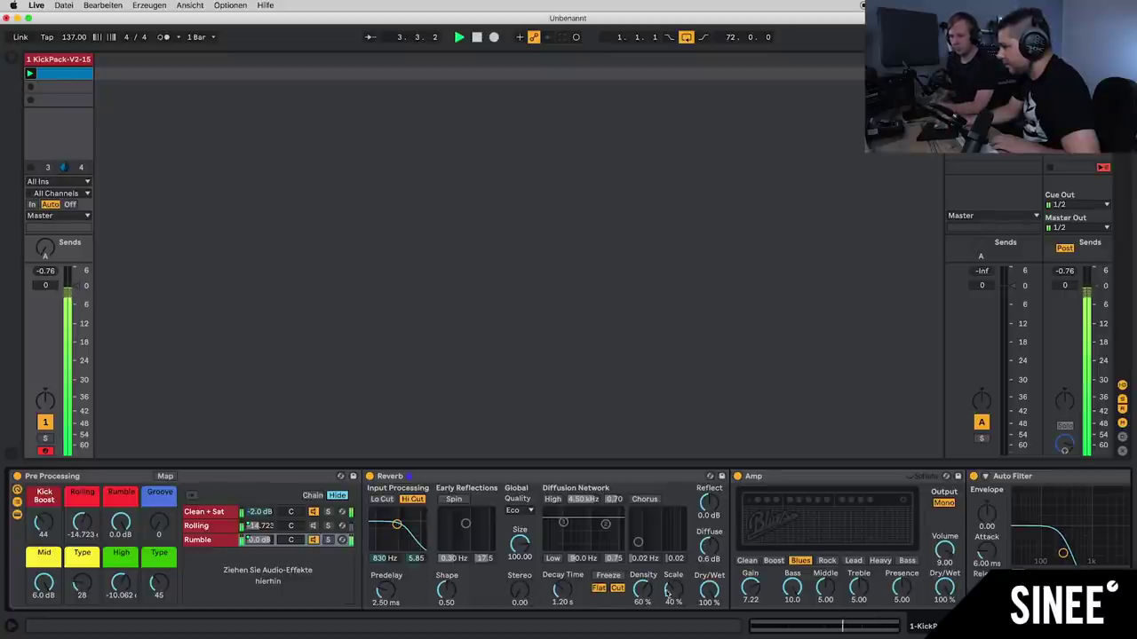
Step: Set the Density of the Rumble chain's Reverb to 91 % and compare playback with the Rumble chain on and off
{"action": "left_click_drag", "start_coordinate": [648, 594], "coordinate": [649, 564]}
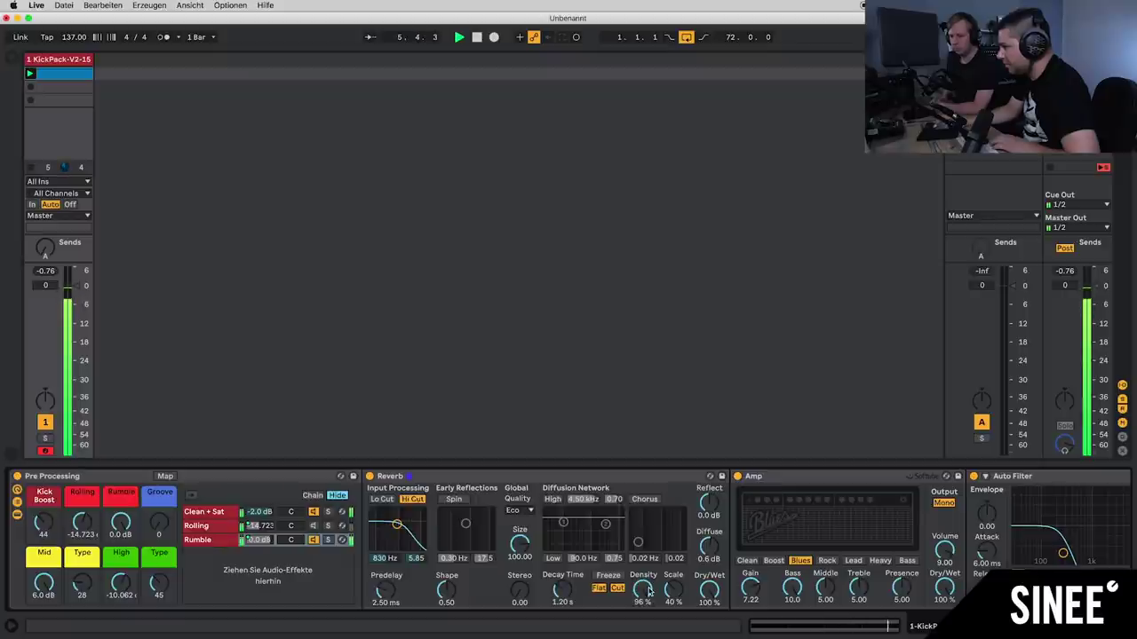
{"action": "key", "text": "space"}
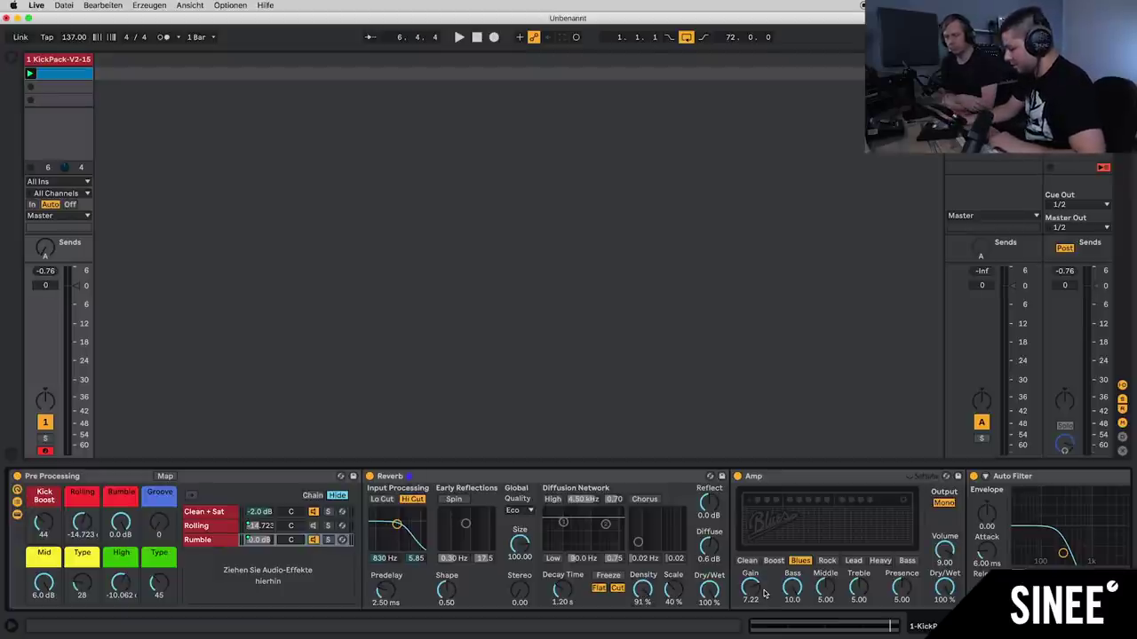
{"action": "key", "text": "space"}
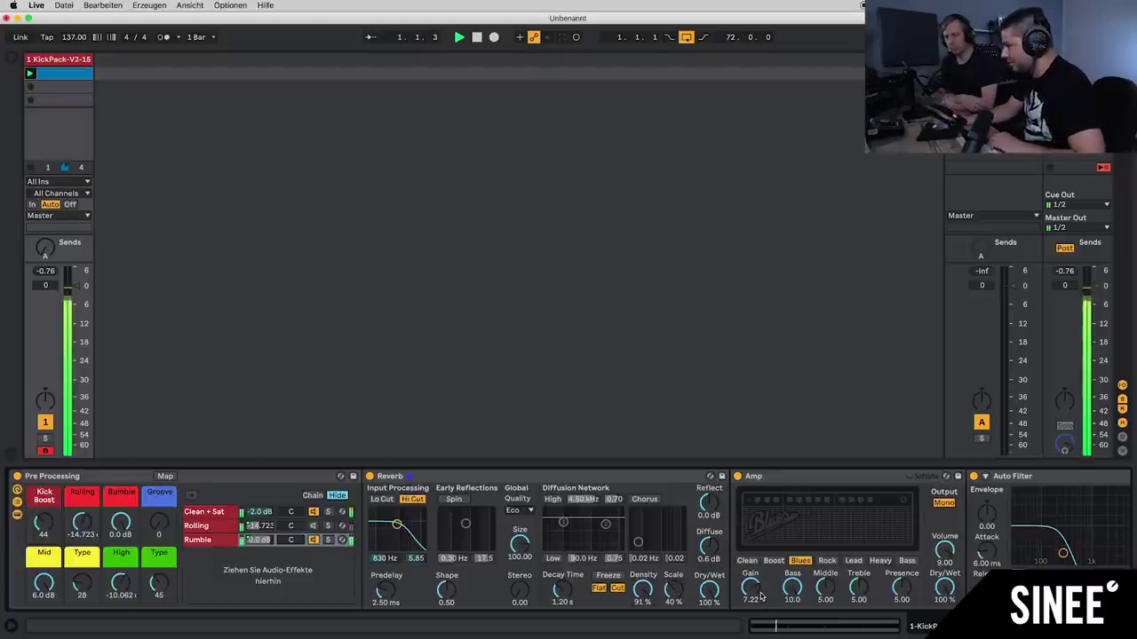
{"action": "left_click", "coordinate": [316, 541]}
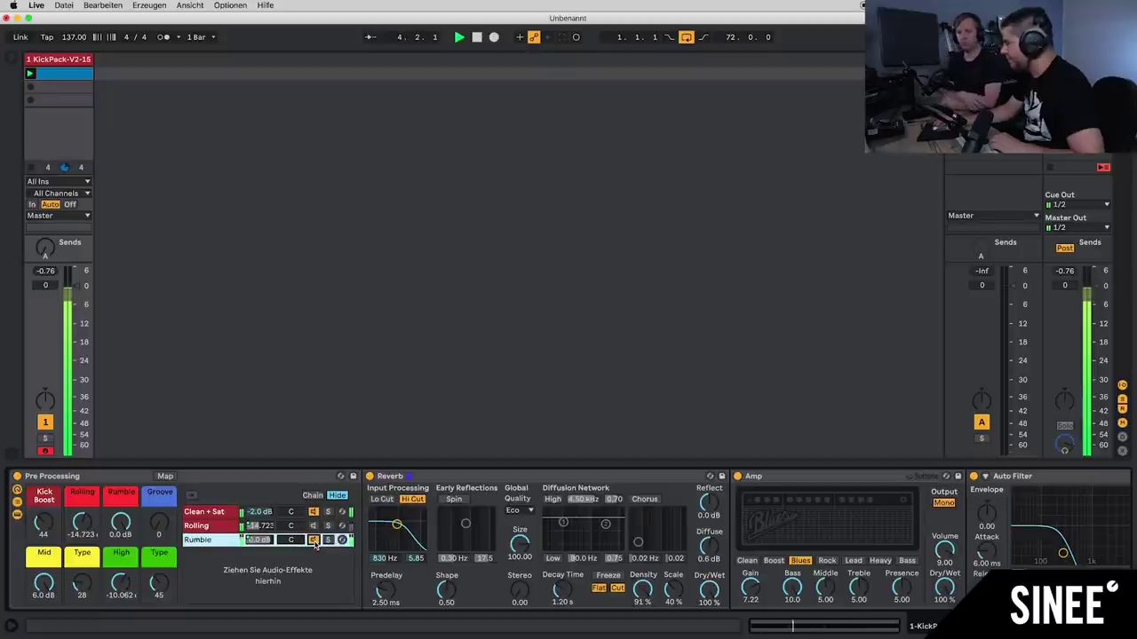
{"action": "key", "text": "space"}
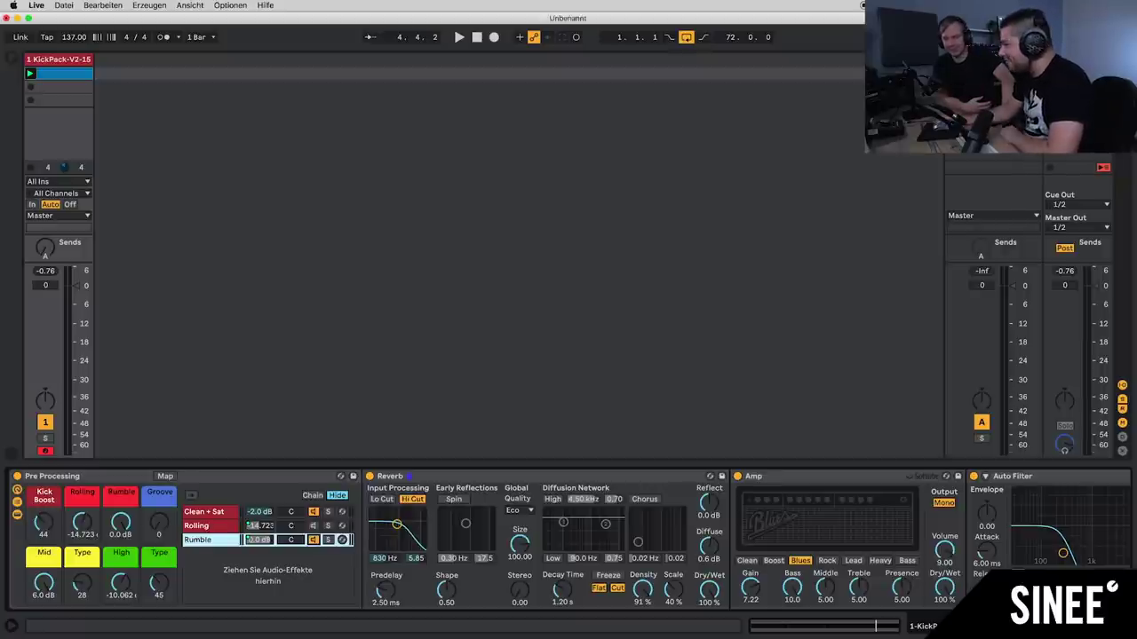
Step: Set the Rumble chain's Auto Filter frequency to 214 Hz and compare playback with the Rumble chain off and on, leaving it on
{"action": "scroll", "coordinate": [569, 539], "scroll_direction": "right", "scroll_amount": 3}
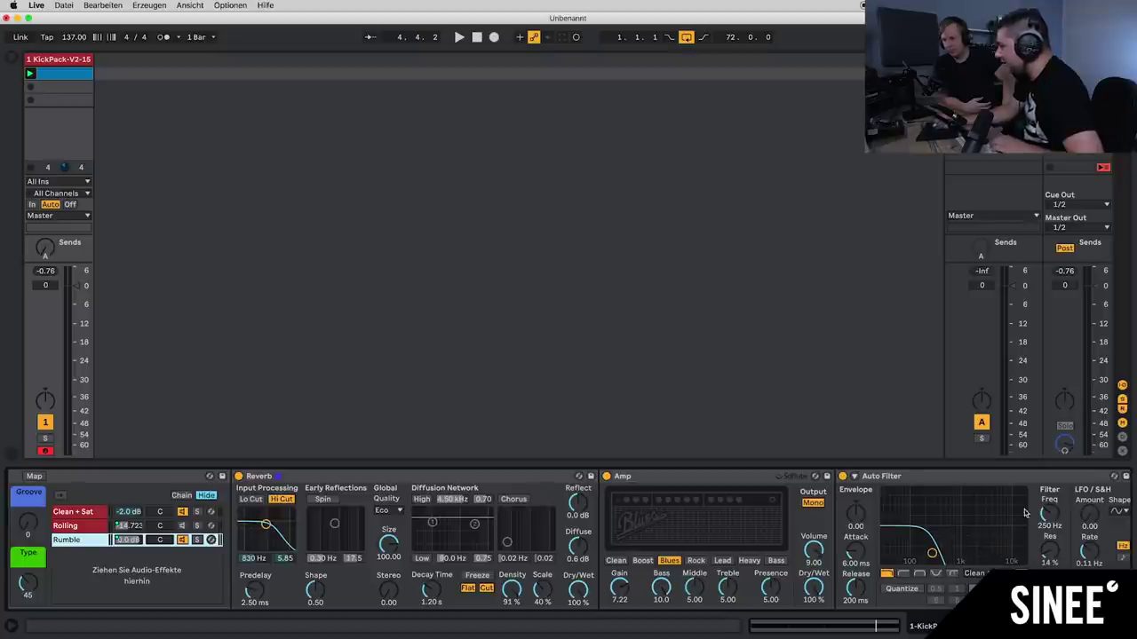
{"action": "key", "text": "space"}
{"action": "left_click_drag", "start_coordinate": [1047, 513], "coordinate": [1048, 518]}
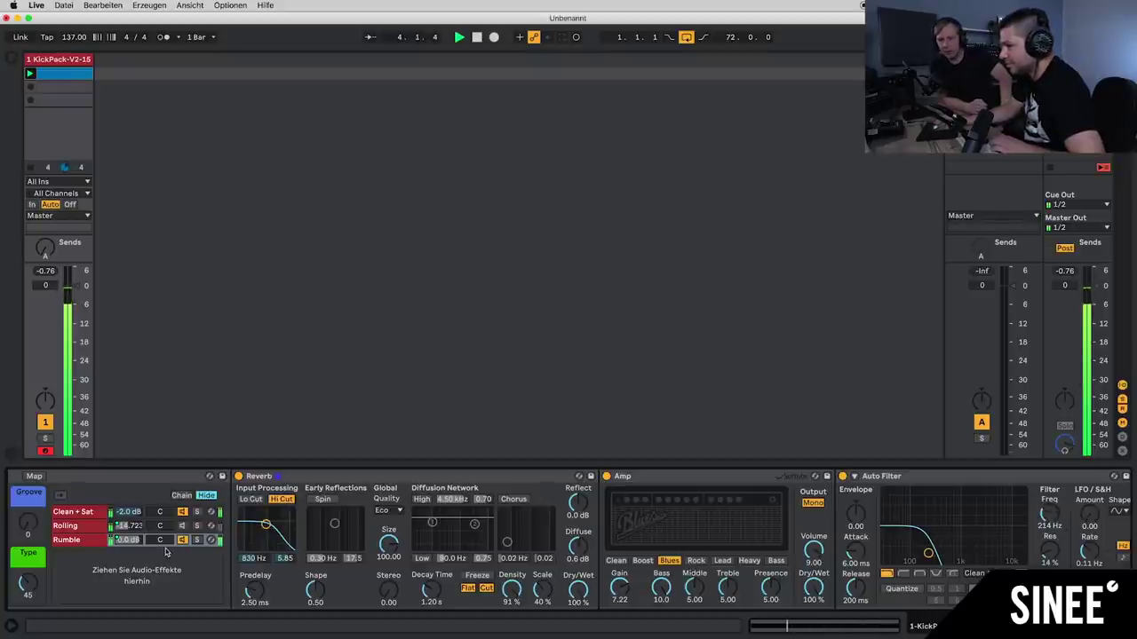
{"action": "left_click", "coordinate": [181, 544]}
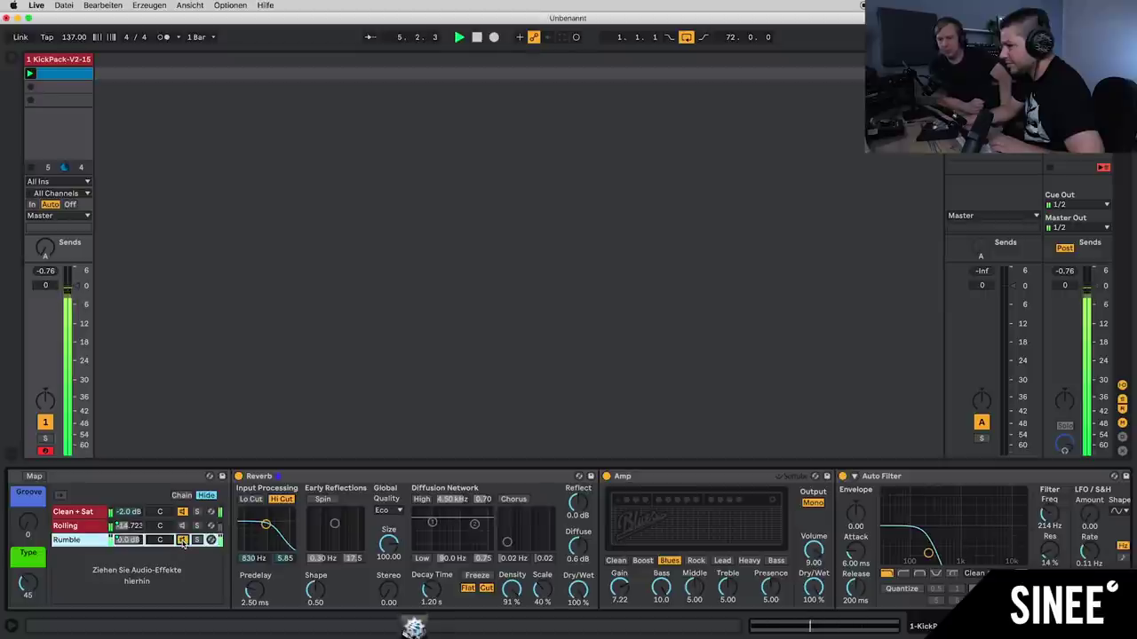
{"action": "key", "text": "space"}
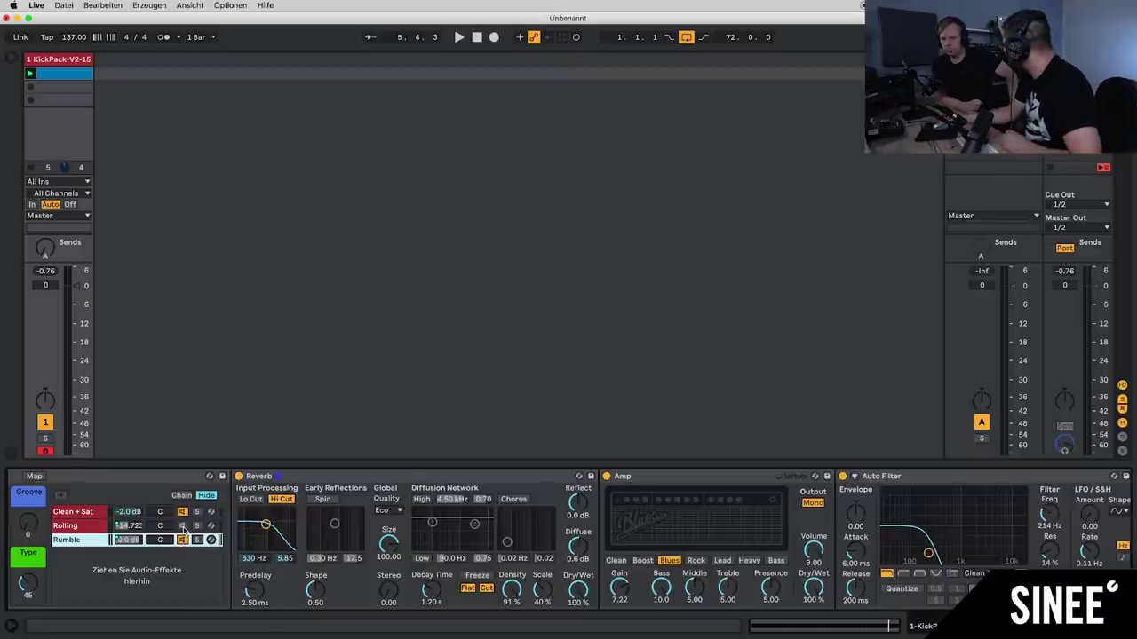
{"action": "key", "text": "space"}
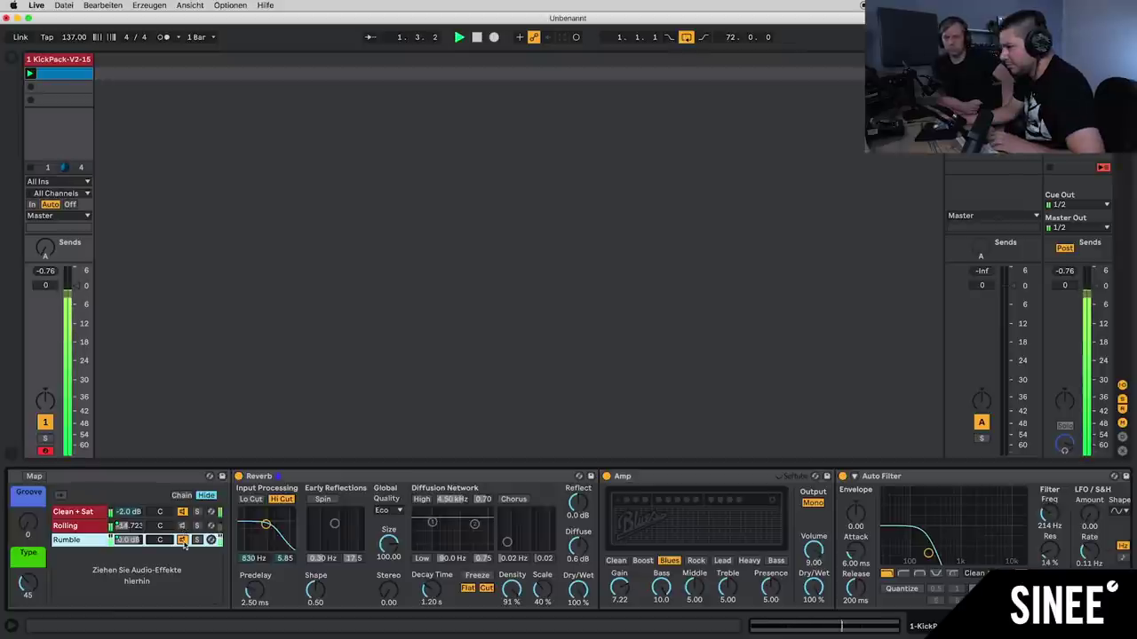
{"action": "key", "text": "space"}
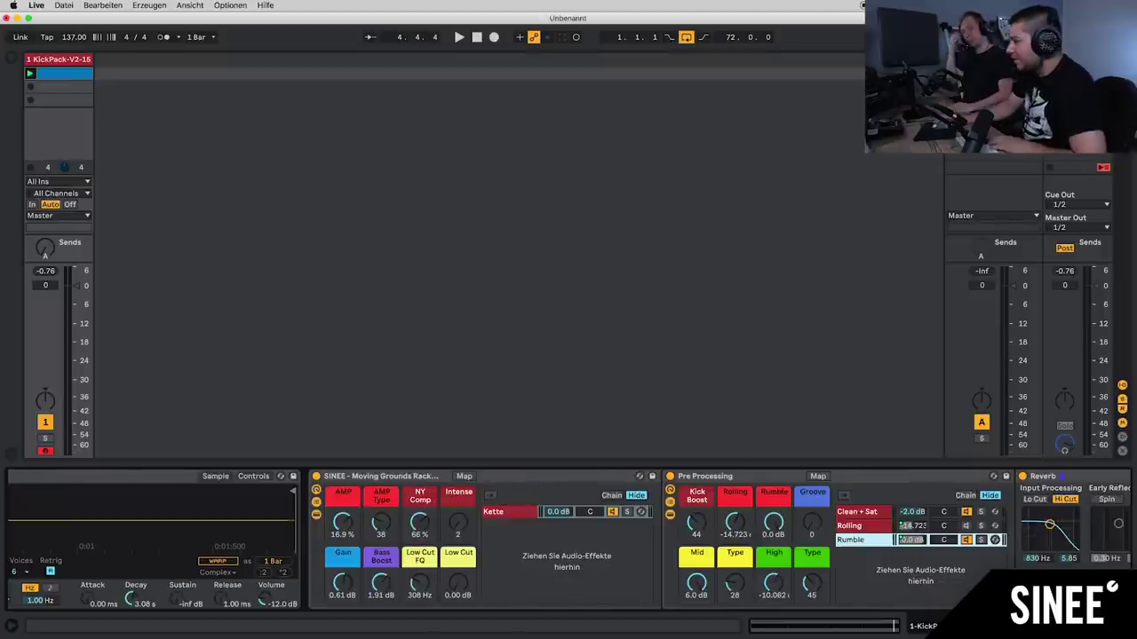
Step: Review the devices following the Pre Processing rack, from the Amp and Low Extender to the Limiter, Glue Compressor and EQ Eight
{"action": "scroll", "coordinate": [569, 540], "scroll_direction": "right", "scroll_amount": 1}
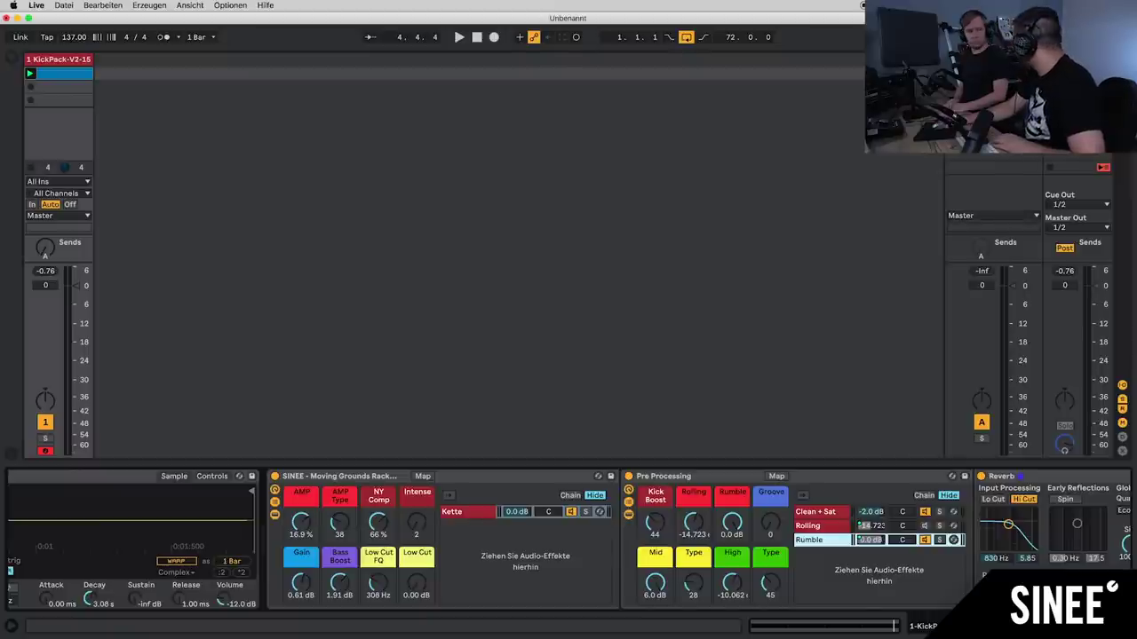
{"action": "scroll", "coordinate": [569, 540], "scroll_direction": "right", "scroll_amount": 10}
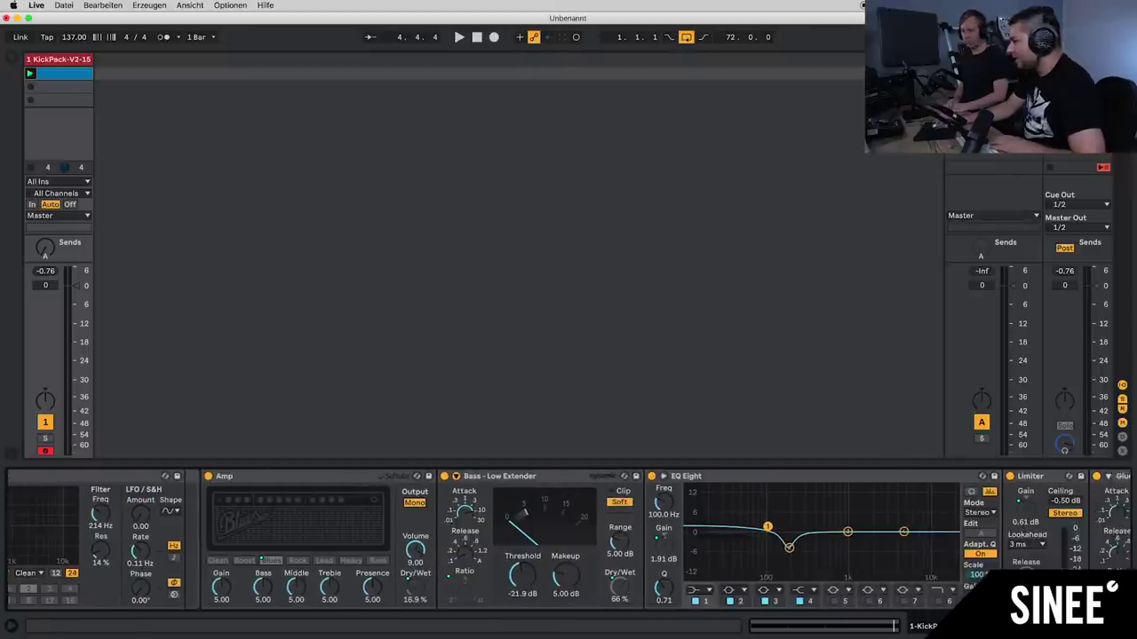
{"action": "scroll", "coordinate": [568, 540], "scroll_direction": "right", "scroll_amount": 5}
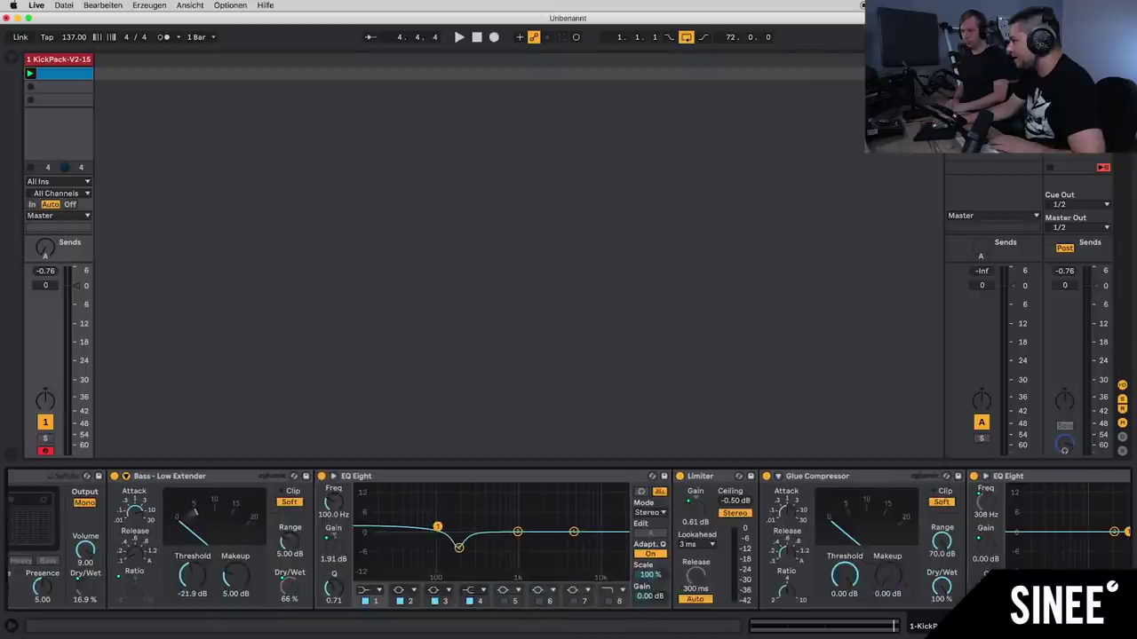
{"action": "scroll", "coordinate": [569, 540], "scroll_direction": "left", "scroll_amount": 12}
{"action": "scroll", "coordinate": [568, 540], "scroll_direction": "left", "scroll_amount": 20}
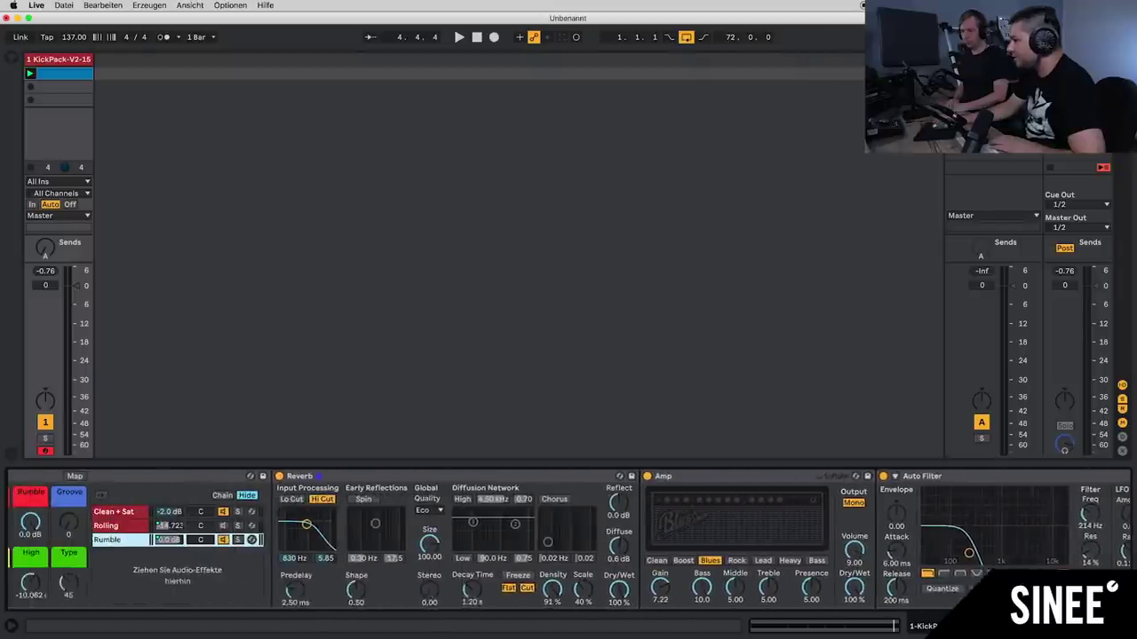
{"action": "scroll", "coordinate": [569, 540], "scroll_direction": "left", "scroll_amount": 2}
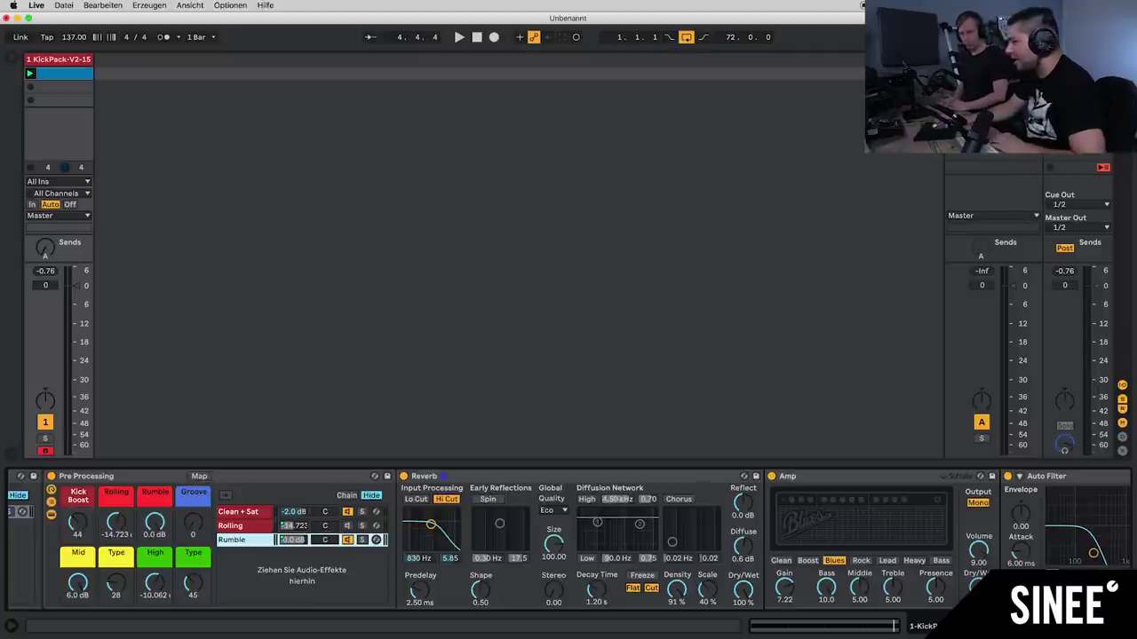
{"action": "scroll", "coordinate": [568, 540], "scroll_direction": "left", "scroll_amount": 10}
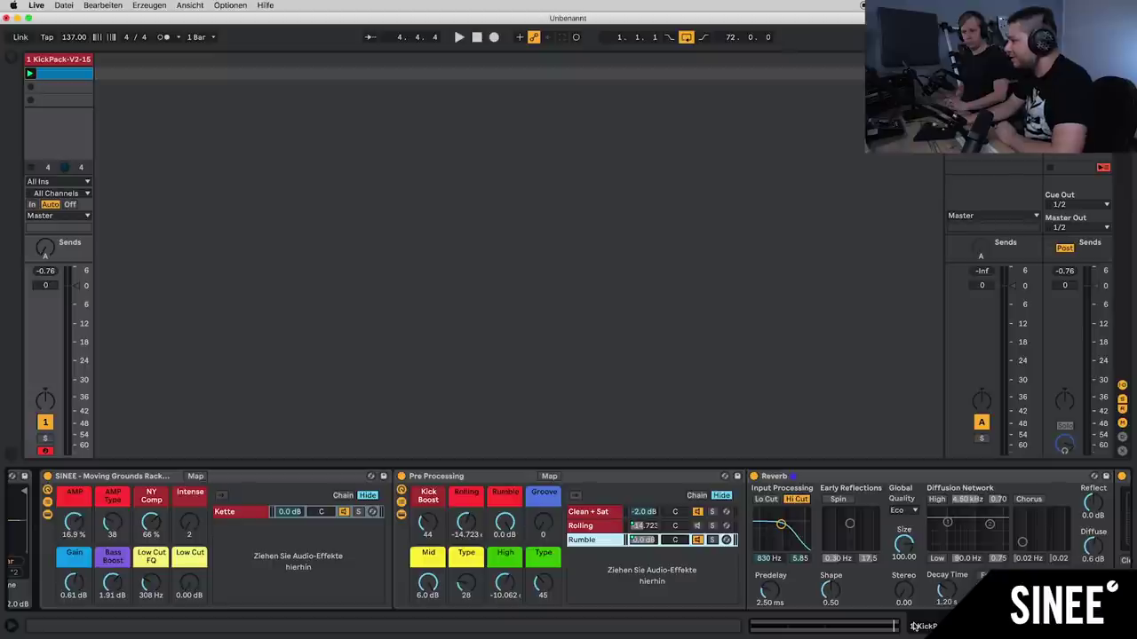
Step: Play the kick, turn the Rolling chain on, stop playback and select that chain to show its devices
{"action": "key", "text": "space"}
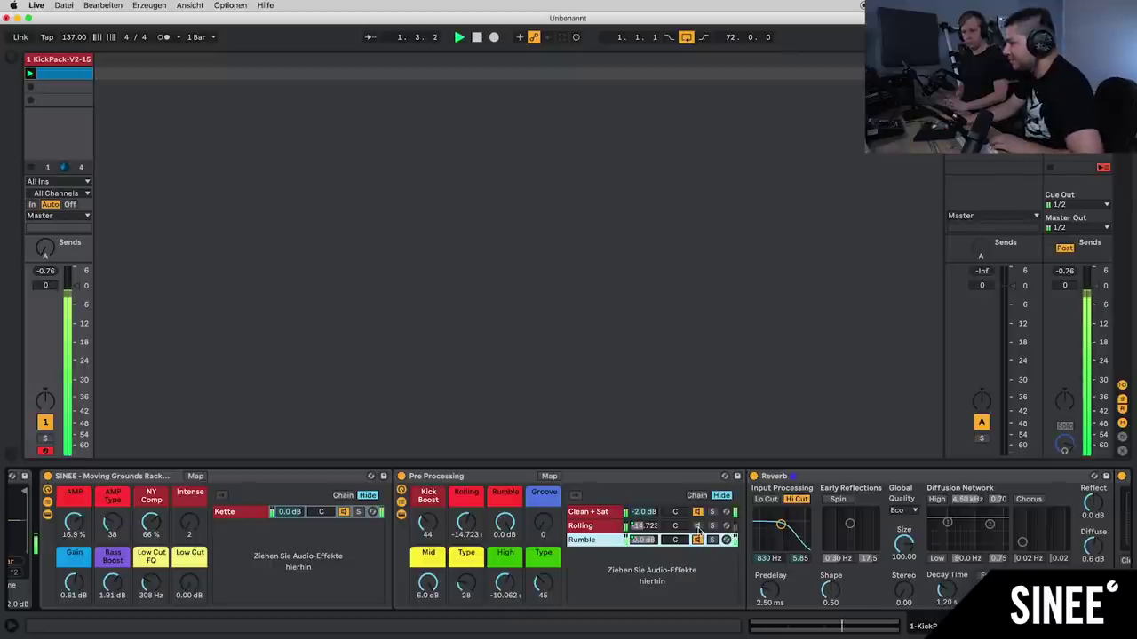
{"action": "key", "text": "space"}
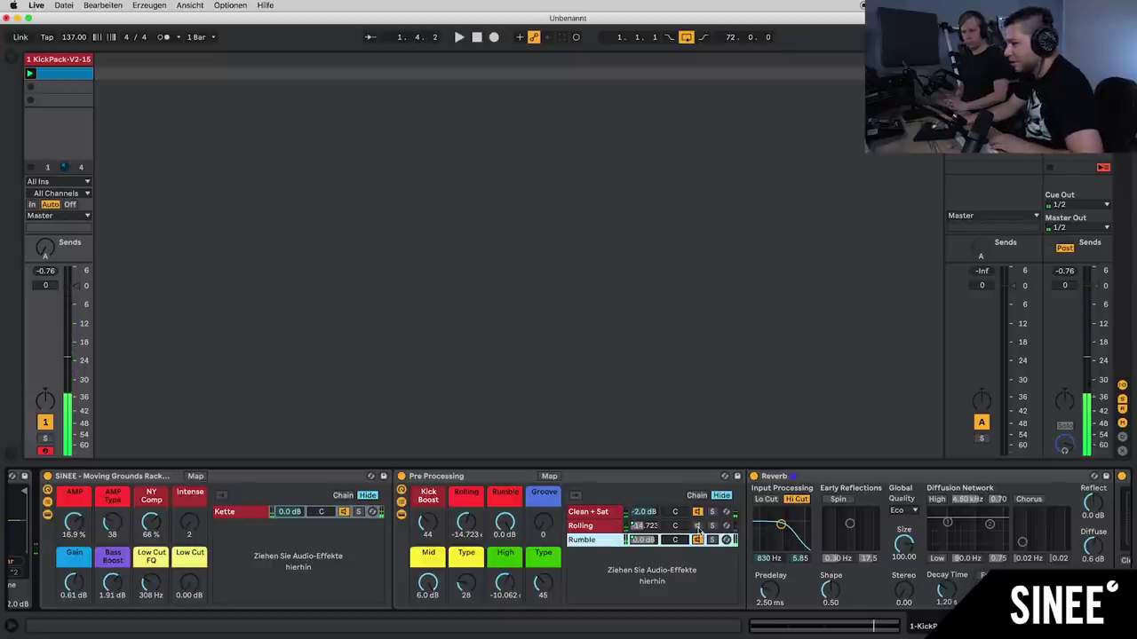
{"action": "key", "text": "space"}
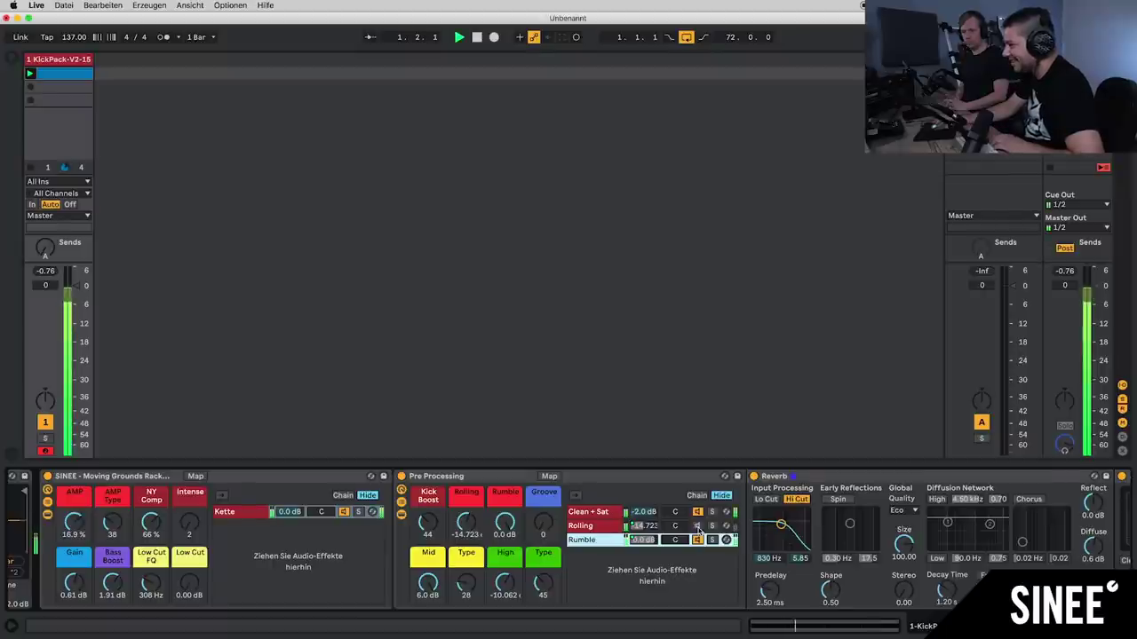
{"action": "left_click", "coordinate": [611, 527]}
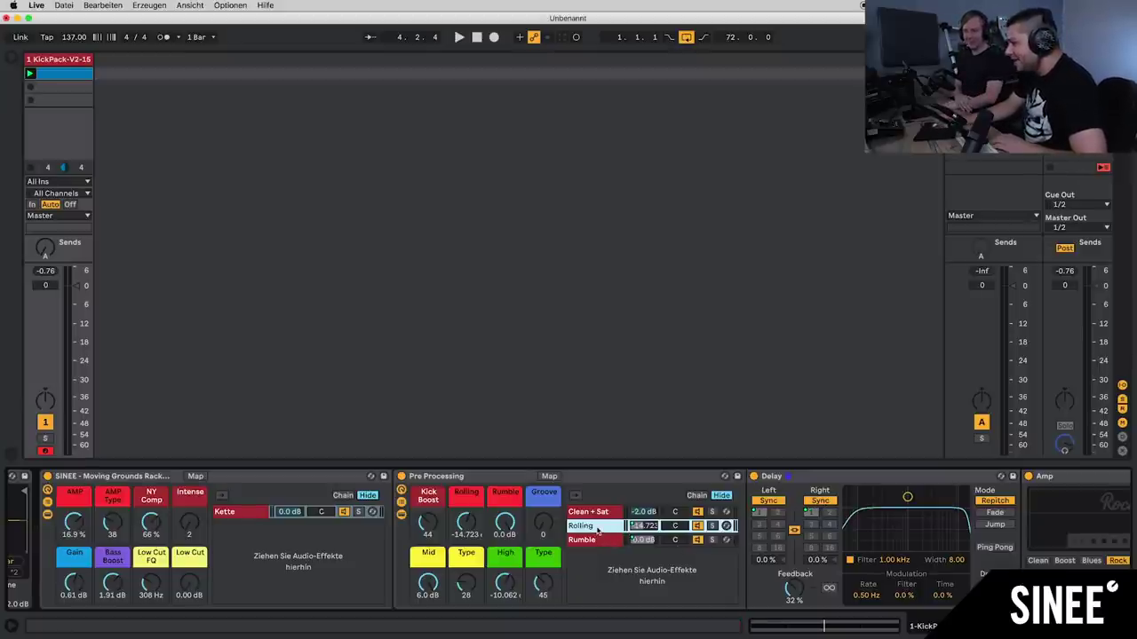
Step: Examine the Rolling chain's Delay, Amp, the Audio Effect Rack with its Mid and High chains, and the EQ Eight
{"action": "scroll", "coordinate": [597, 530], "scroll_direction": "right", "scroll_amount": 3}
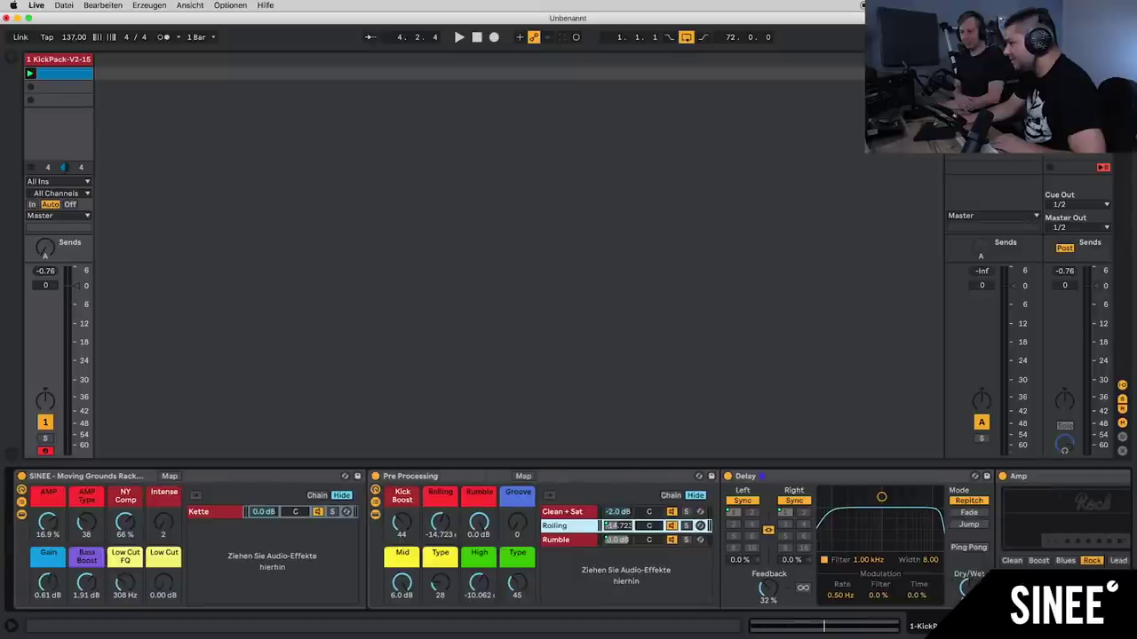
{"action": "scroll", "coordinate": [598, 530], "scroll_direction": "right", "scroll_amount": 4}
{"action": "scroll", "coordinate": [597, 530], "scroll_direction": "left", "scroll_amount": 8}
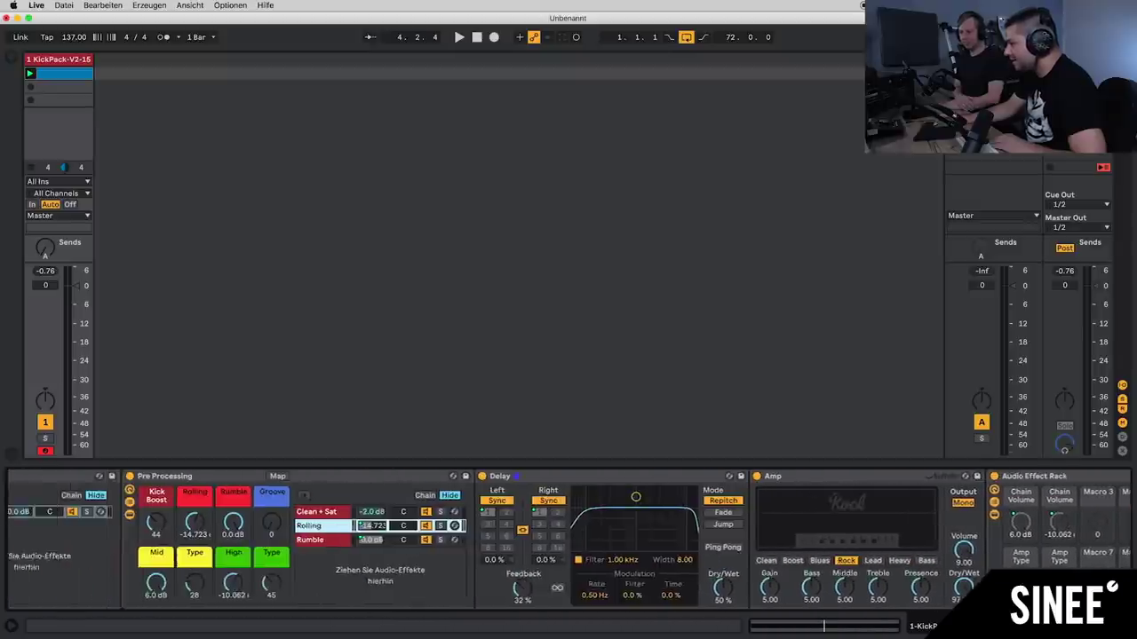
{"action": "scroll", "coordinate": [598, 530], "scroll_direction": "right", "scroll_amount": 9}
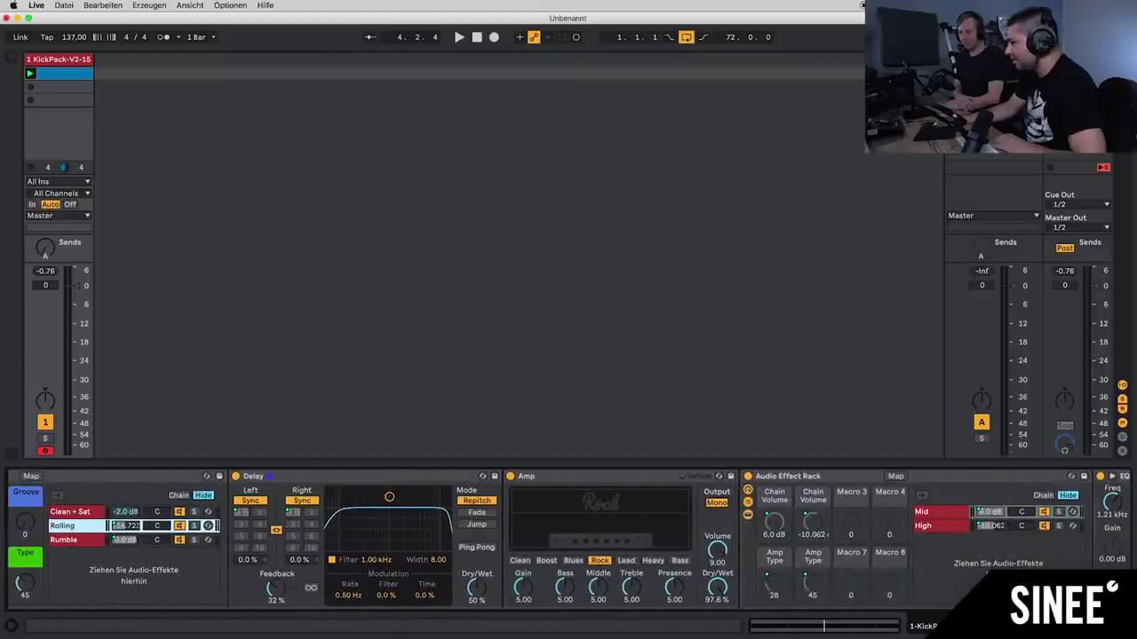
{"action": "scroll", "coordinate": [598, 530], "scroll_direction": "right", "scroll_amount": 4}
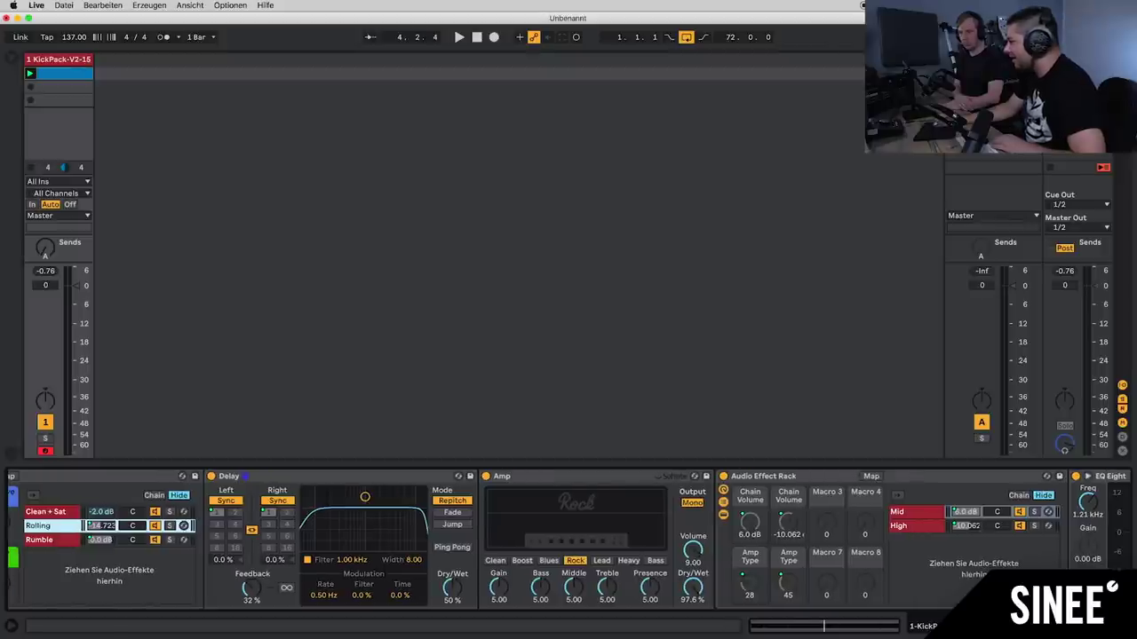
{"action": "scroll", "coordinate": [597, 530], "scroll_direction": "right", "scroll_amount": 1}
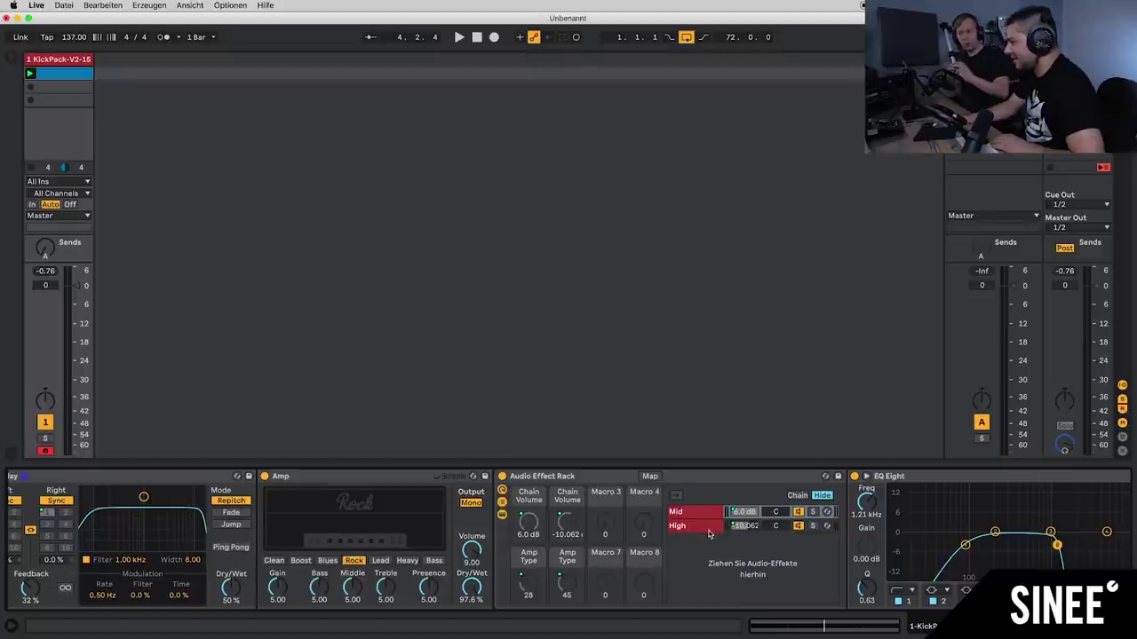
{"action": "scroll", "coordinate": [568, 539], "scroll_direction": "left", "scroll_amount": 13}
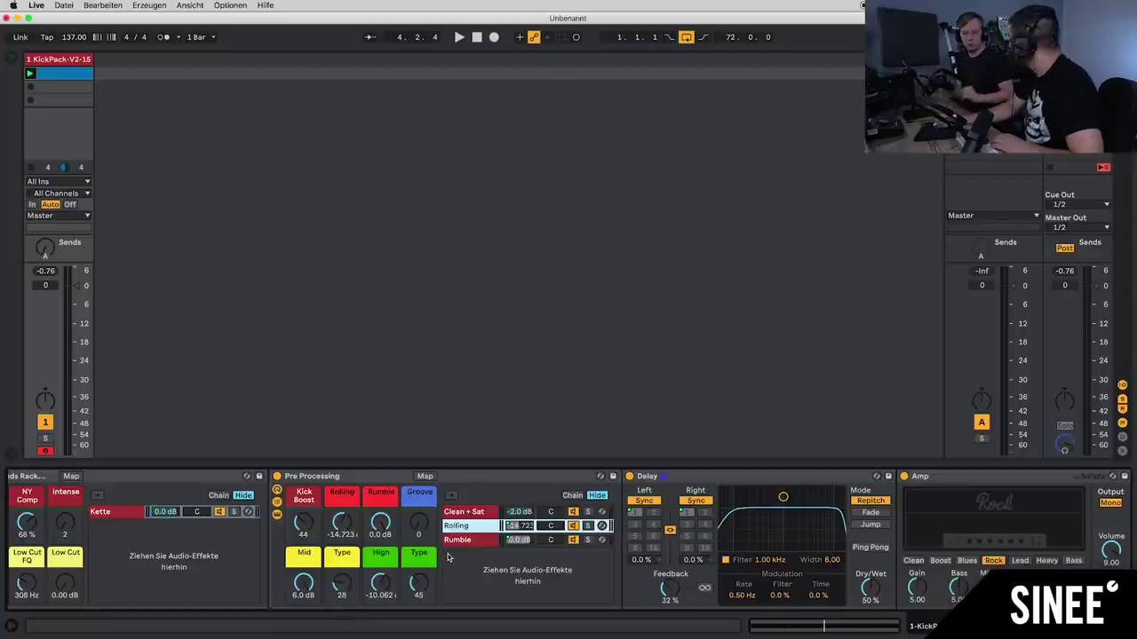
Step: During playback, set the High macro to -inf dB, try different amp types with the yellow Type macro and leave it at 17
{"action": "key", "text": "space"}
{"action": "left_click_drag", "start_coordinate": [380, 583], "coordinate": [380, 604]}
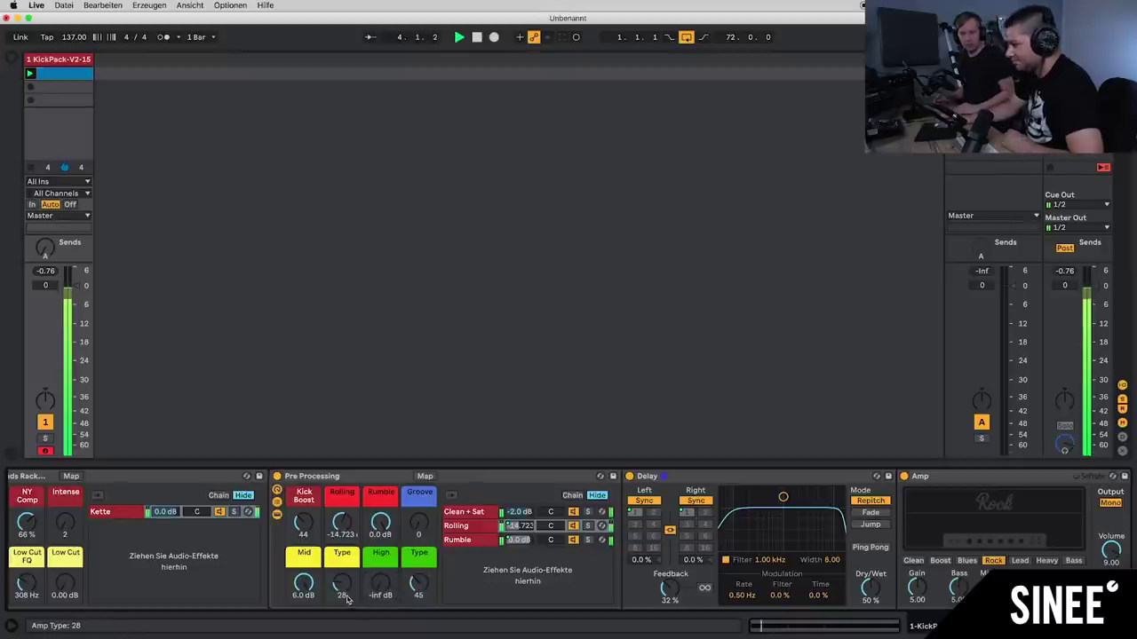
{"action": "left_click_drag", "start_coordinate": [341, 582], "coordinate": [341, 595]}
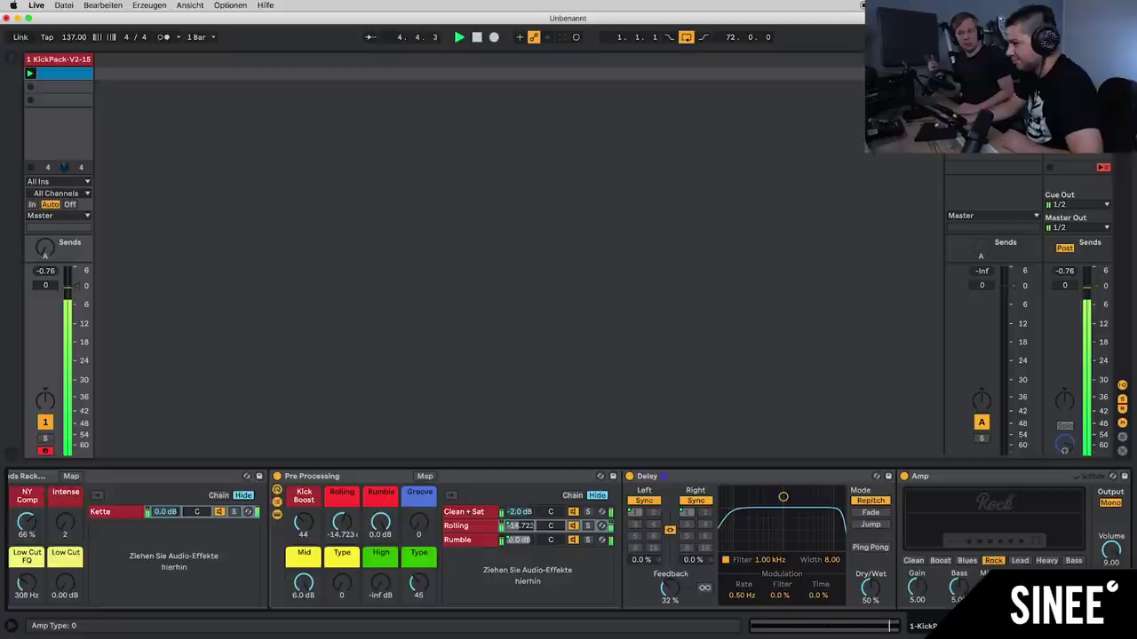
{"action": "right_click", "coordinate": [342, 591]}
{"action": "key", "text": "Escape"}
{"action": "left_click_drag", "start_coordinate": [341, 584], "coordinate": [341, 564]}
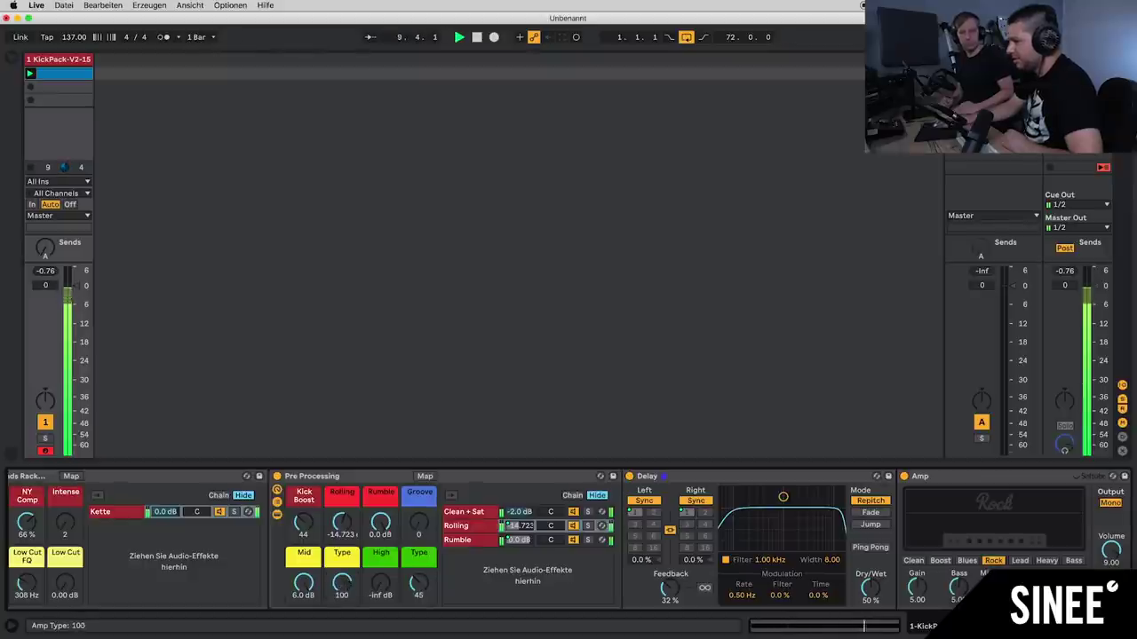
{"action": "left_click_drag", "start_coordinate": [341, 577], "coordinate": [341, 582]}
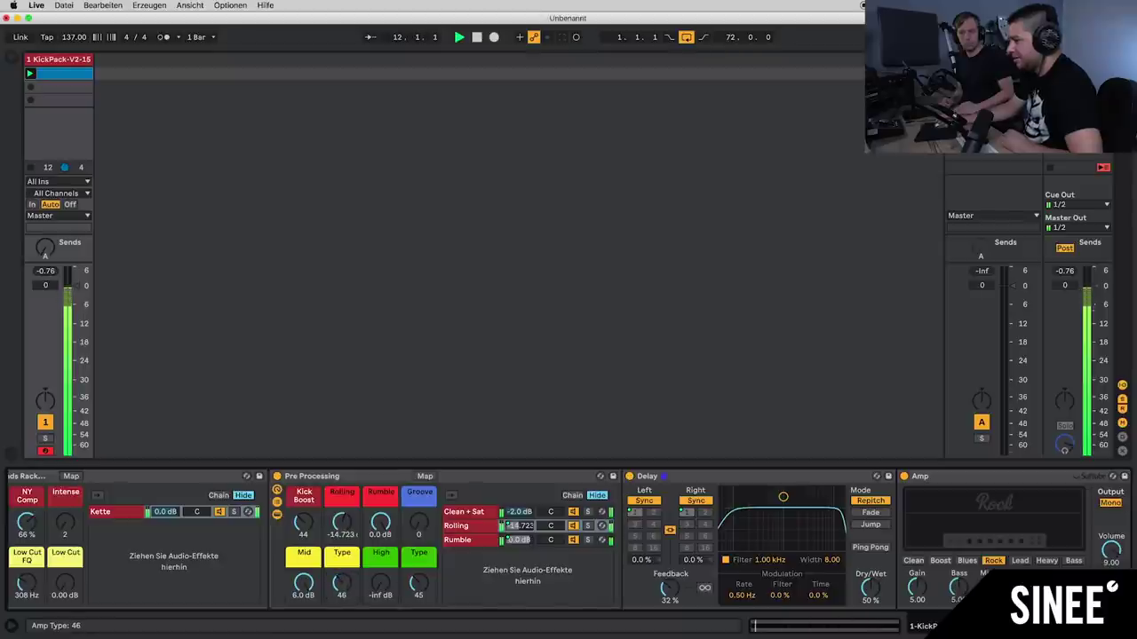
{"action": "left_click_drag", "start_coordinate": [341, 582], "coordinate": [338, 577]}
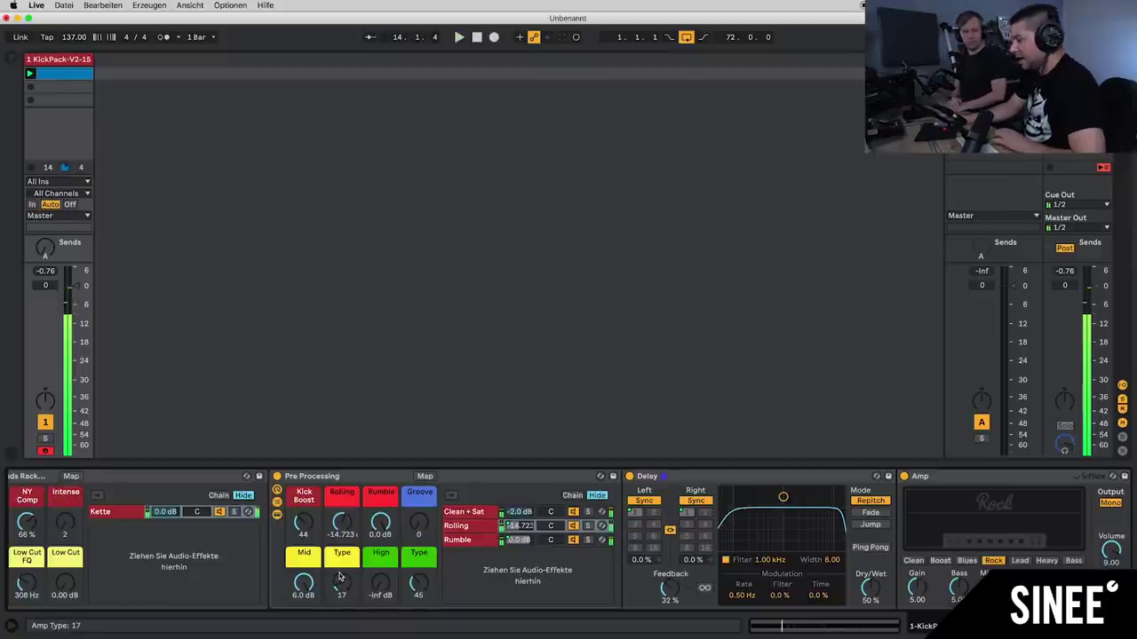
Step: Set the Mid macro to 3.166 dB and check the Mid and High chains in the Rolling chain's Audio Effect Rack
{"action": "mouse_move", "coordinate": [303, 581]}
{"action": "left_mouse_down"}
{"action": "mouse_move", "coordinate": [303, 594]}
{"action": "mouse_move", "coordinate": [318, 589]}
{"action": "left_mouse_up"}
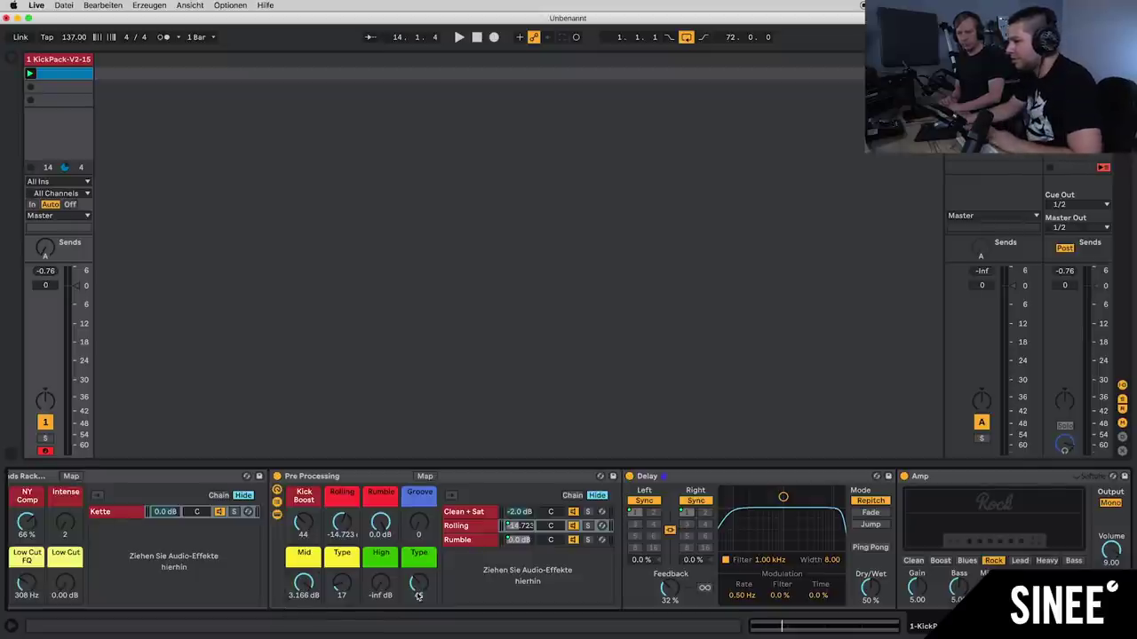
{"action": "scroll", "coordinate": [568, 539], "scroll_direction": "right", "scroll_amount": 10}
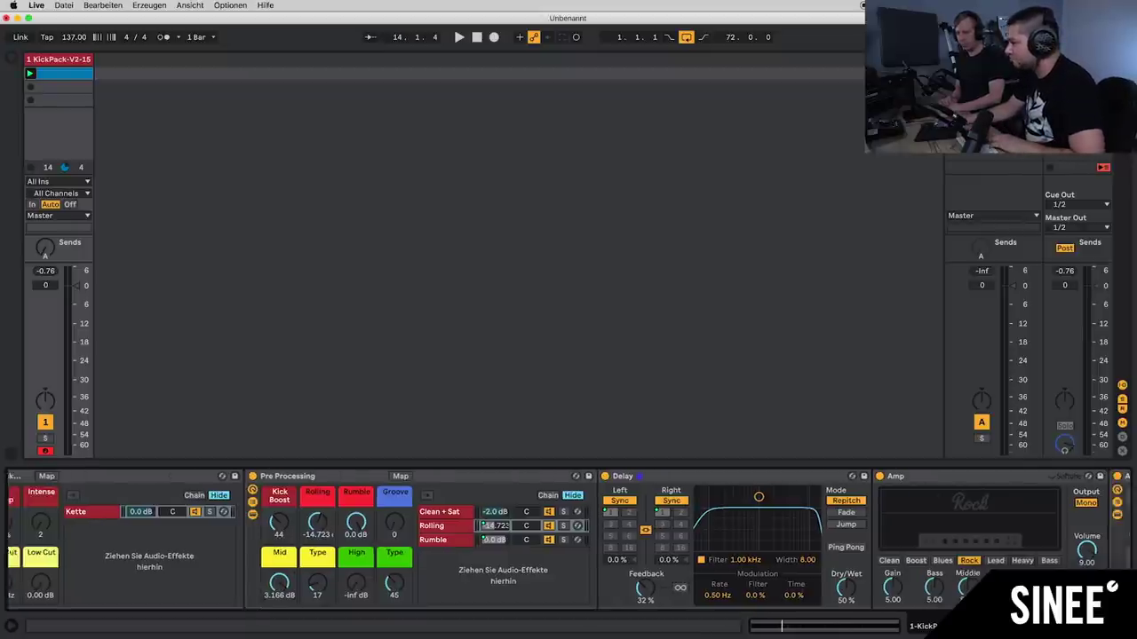
{"action": "scroll", "coordinate": [569, 540], "scroll_direction": "right", "scroll_amount": 3}
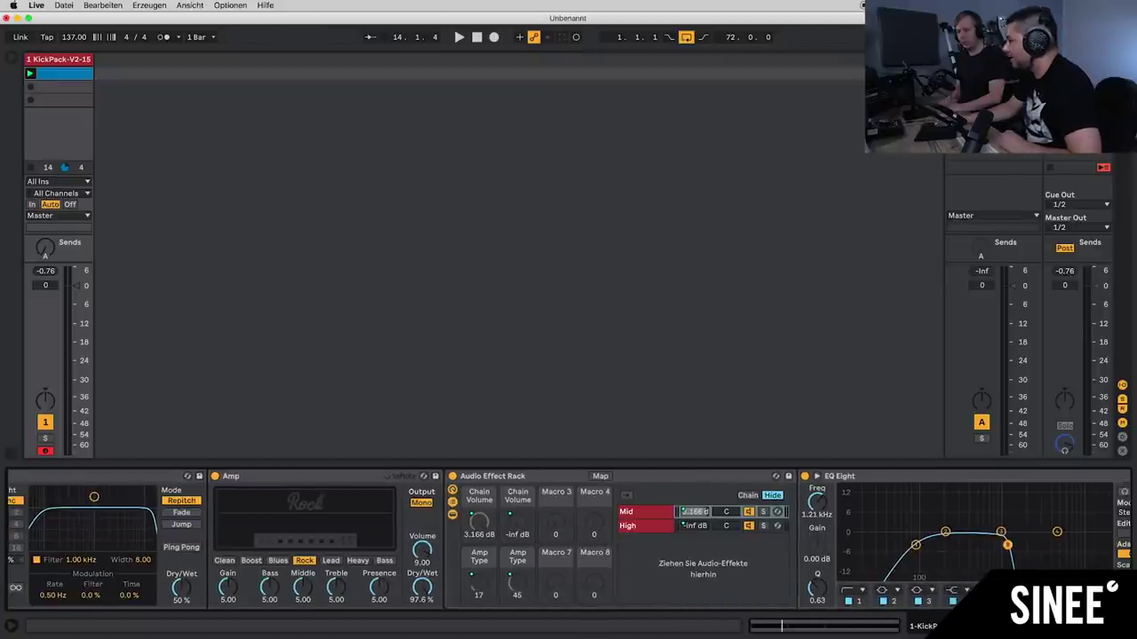
Step: Examine the EQ Eight, Amp and Auto Pan behind the Mid and High chains of the Rolling chain's Audio Effect Rack
{"action": "scroll", "coordinate": [568, 539], "scroll_direction": "right", "scroll_amount": 1}
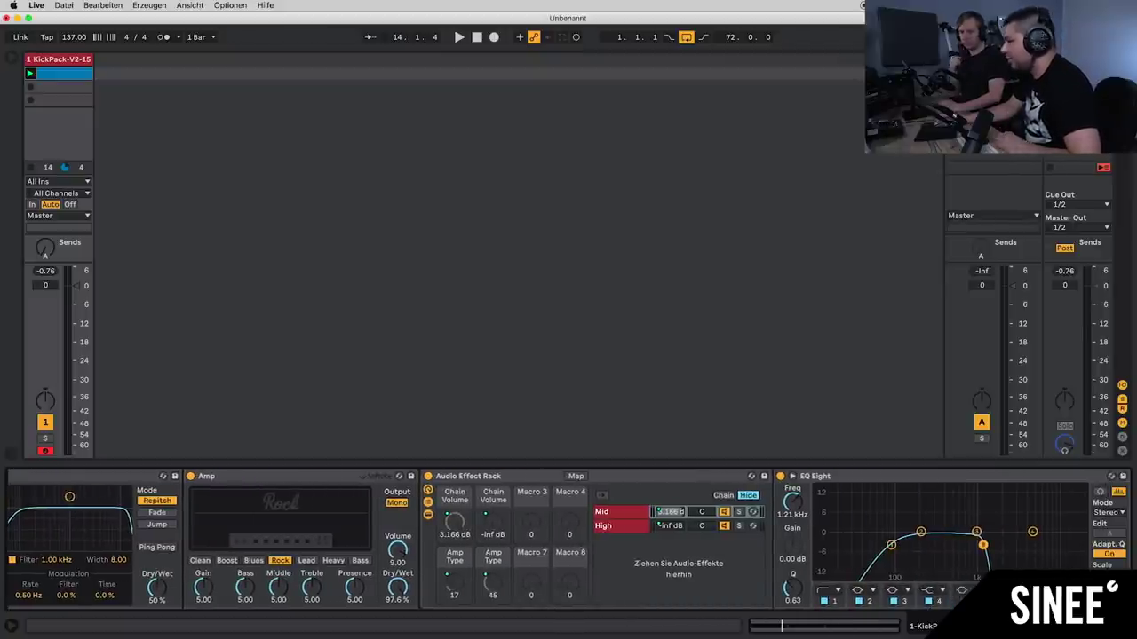
{"action": "scroll", "coordinate": [569, 539], "scroll_direction": "right", "scroll_amount": 6}
{"action": "scroll", "coordinate": [568, 539], "scroll_direction": "right", "scroll_amount": 10}
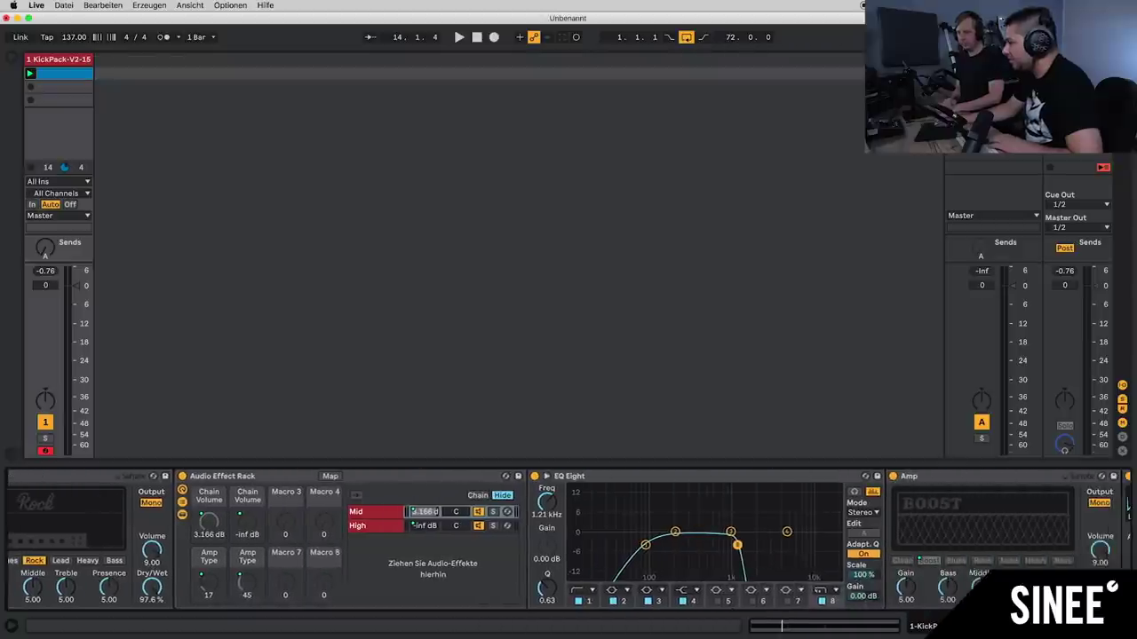
{"action": "scroll", "coordinate": [568, 539], "scroll_direction": "right", "scroll_amount": 1}
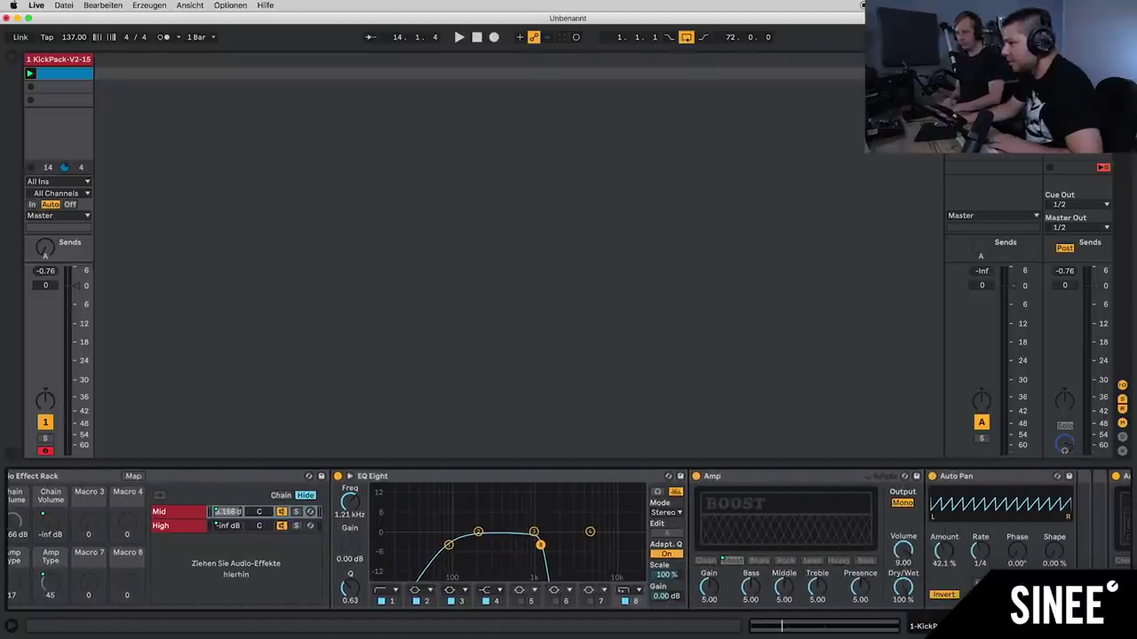
{"action": "left_click", "coordinate": [169, 530]}
{"action": "left_click", "coordinate": [170, 517]}
{"action": "left_click", "coordinate": [171, 528]}
{"action": "left_click", "coordinate": [172, 516]}
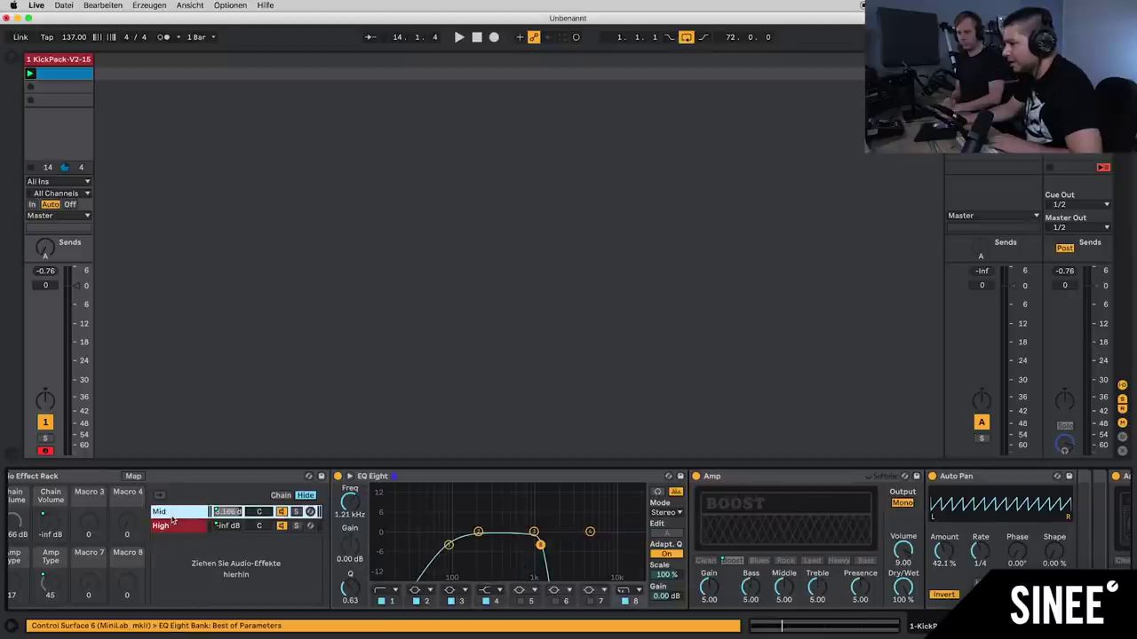
{"action": "left_click", "coordinate": [172, 528]}
{"action": "scroll", "coordinate": [485, 573], "scroll_direction": "left", "scroll_amount": 12}
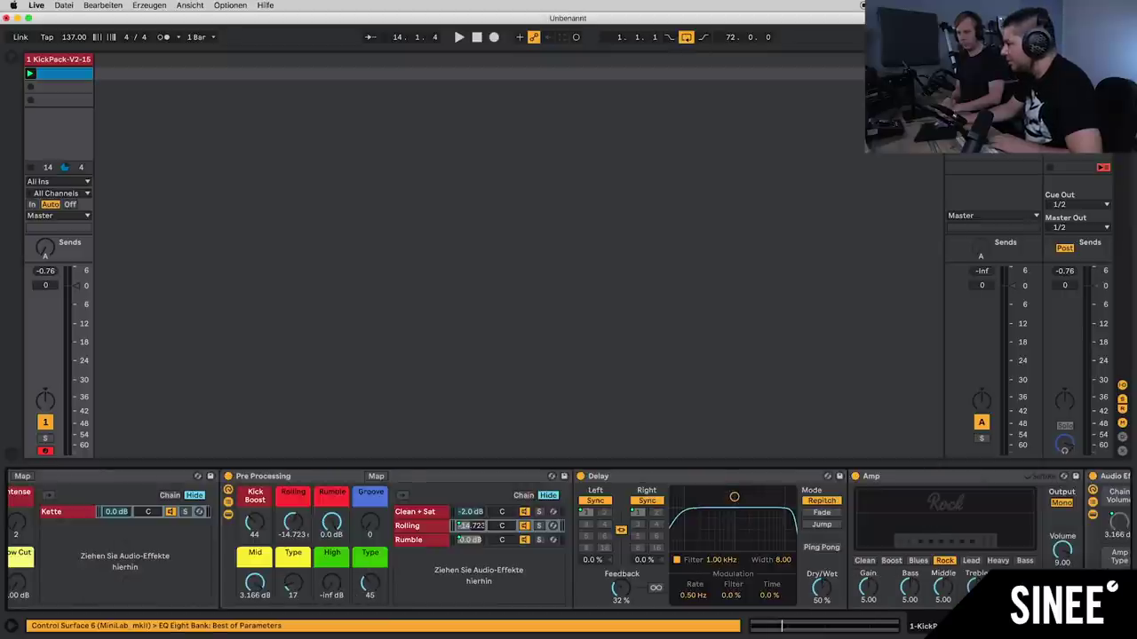
Step: Play the kick and compare it with the Rolling chain switched off and on again
{"action": "key", "text": "space"}
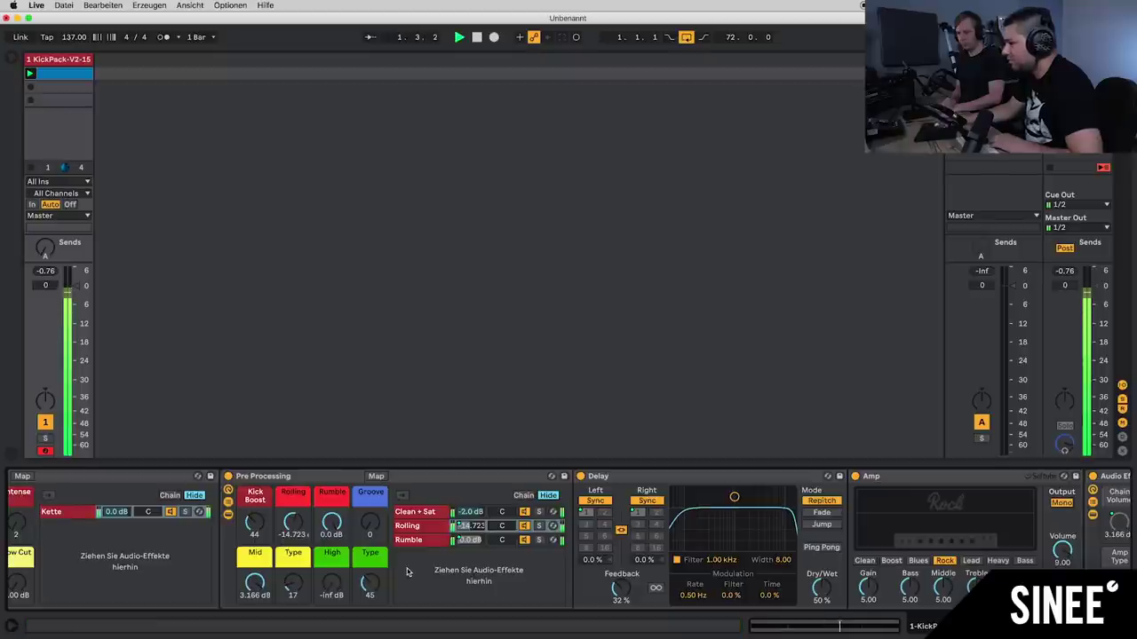
{"action": "left_click", "coordinate": [524, 526]}
{"action": "left_click", "coordinate": [524, 526]}
{"action": "key", "text": "space"}
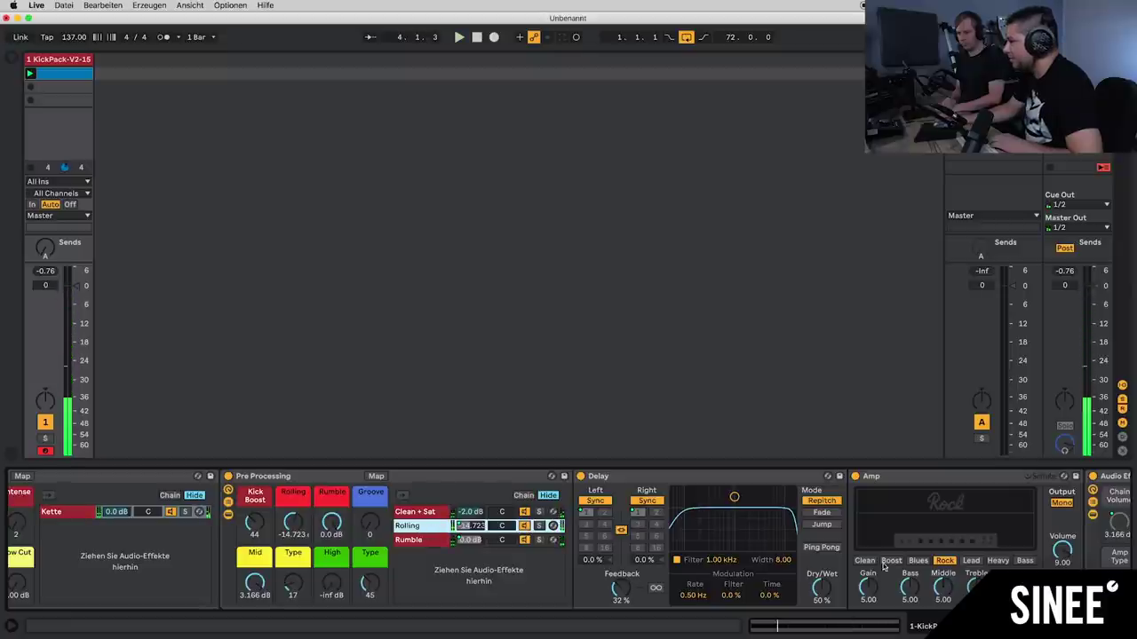
Step: Inspect the High chain's EQ Eight, Amp and Auto Pan inside the Rolling chain's Audio Effect Rack
{"action": "scroll", "coordinate": [596, 508], "scroll_direction": "right", "scroll_amount": 5}
{"action": "scroll", "coordinate": [871, 530], "scroll_direction": "right", "scroll_amount": 10}
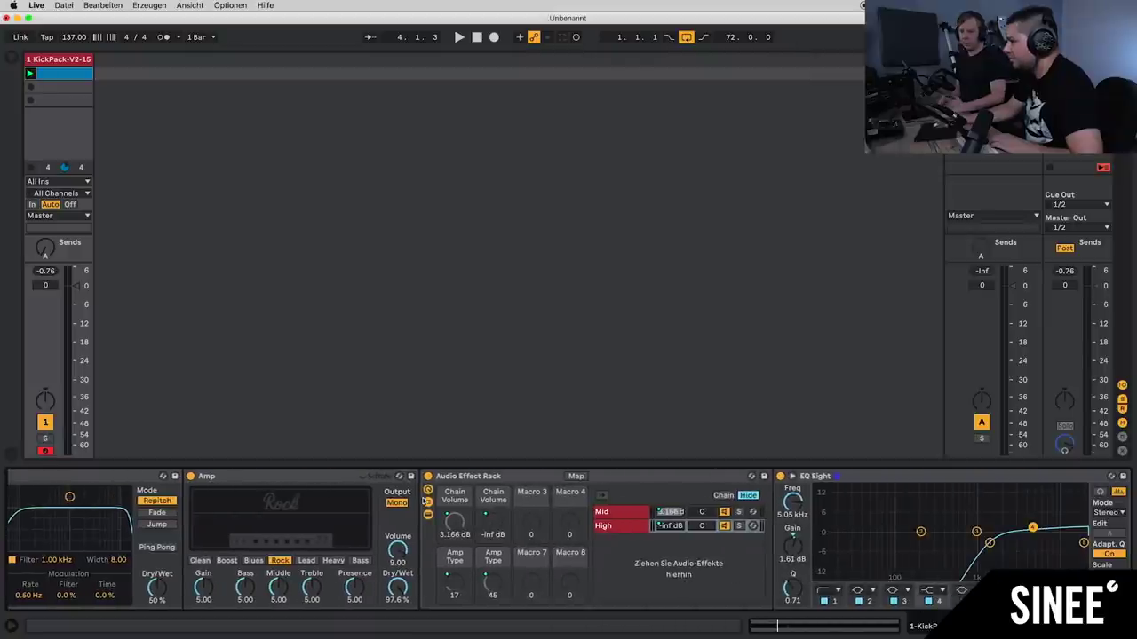
{"action": "scroll", "coordinate": [459, 479], "scroll_direction": "right", "scroll_amount": 9}
{"action": "left_click", "coordinate": [459, 481]}
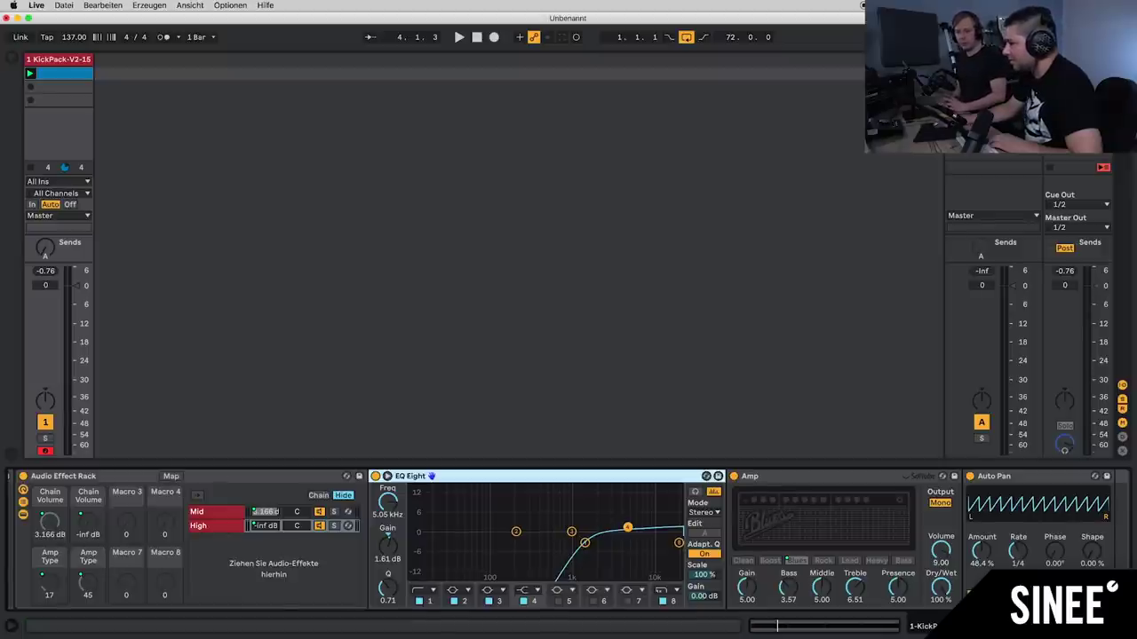
{"action": "scroll", "coordinate": [858, 609], "scroll_direction": "left", "scroll_amount": 12}
Step: Try the Groove macro at 33 and 71 during playback, check the Delay's left and right times, and return it to 0
{"action": "key", "text": "space"}
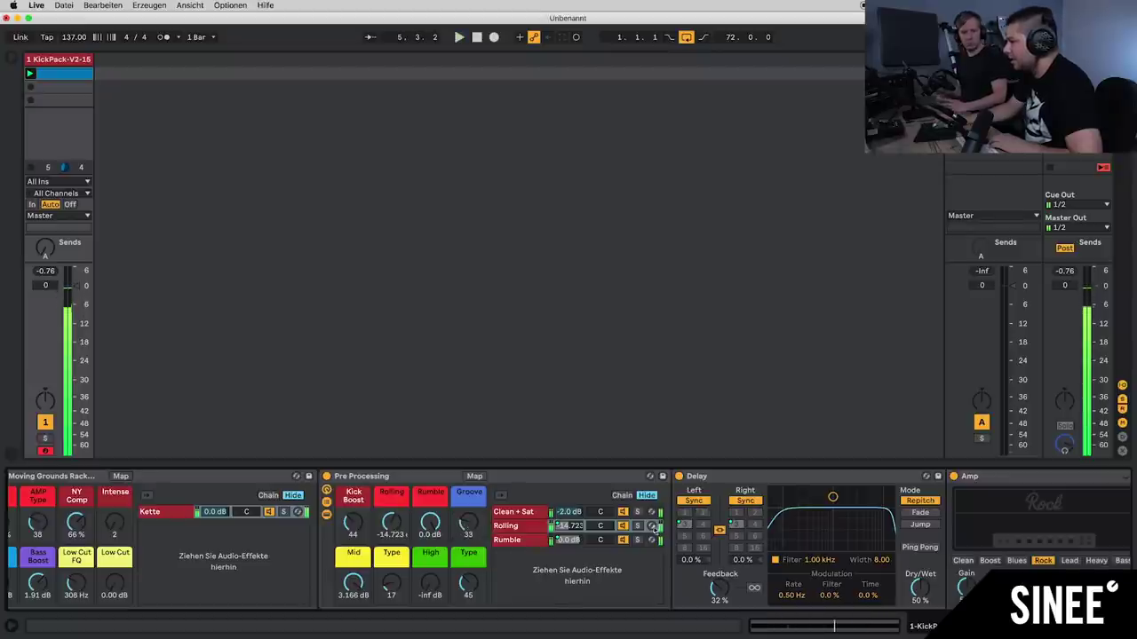
{"action": "left_click", "coordinate": [684, 525]}
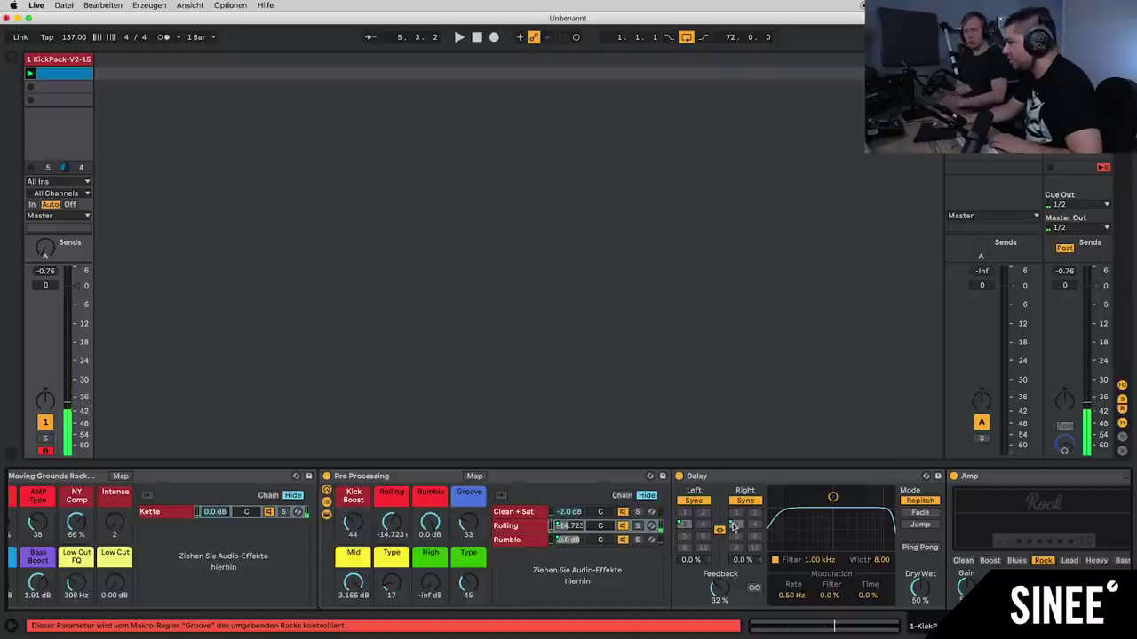
{"action": "left_click", "coordinate": [743, 526]}
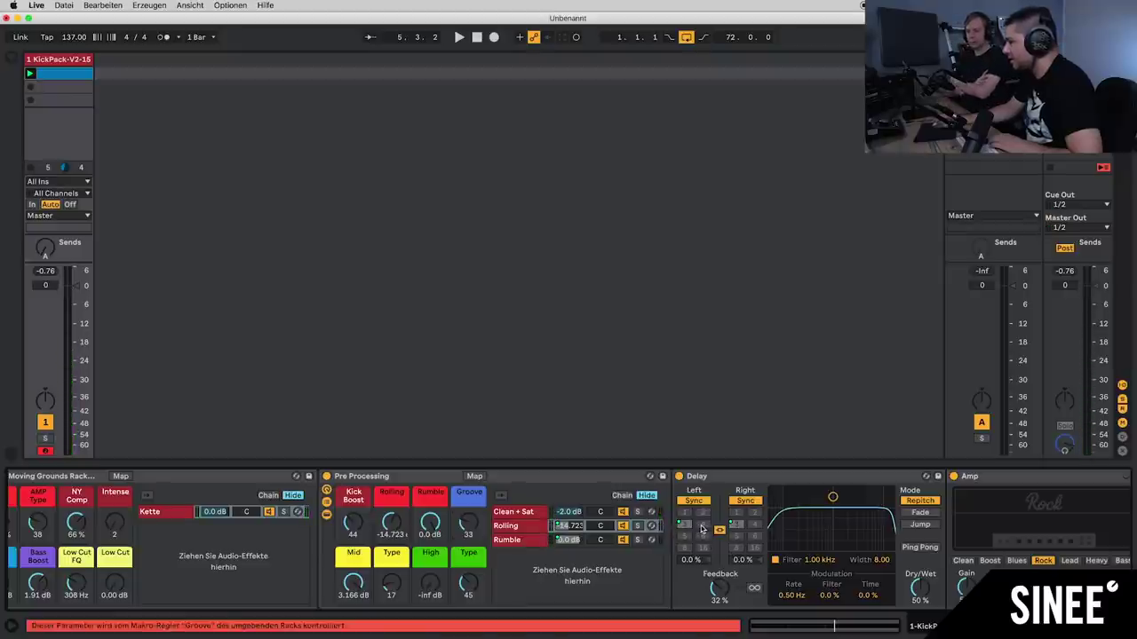
{"action": "key", "text": "space"}
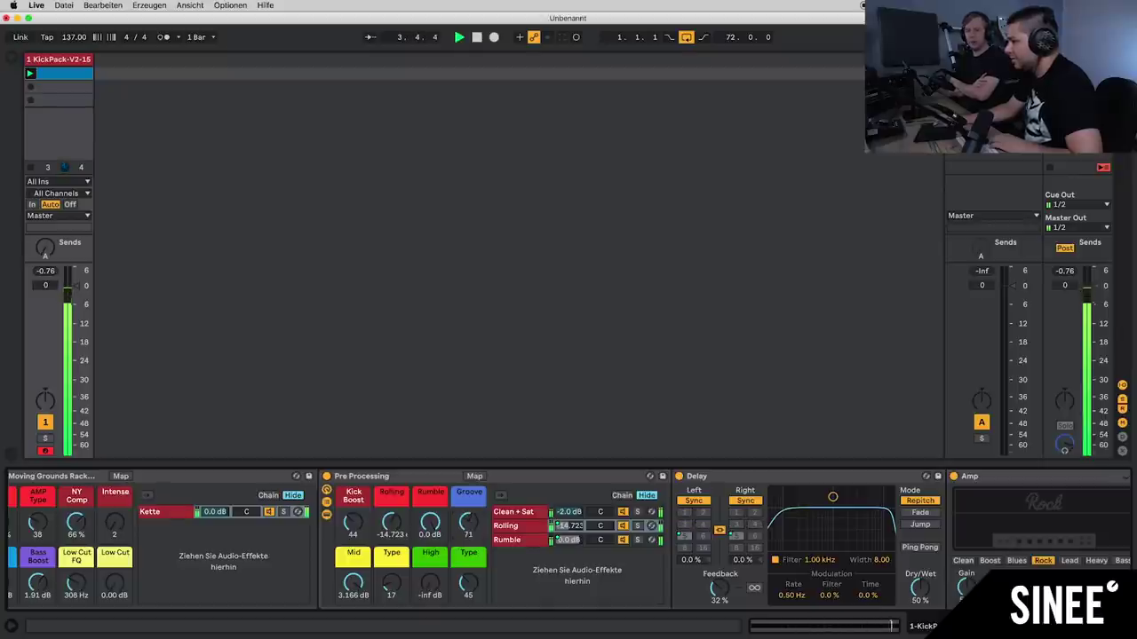
{"action": "key", "text": "space"}
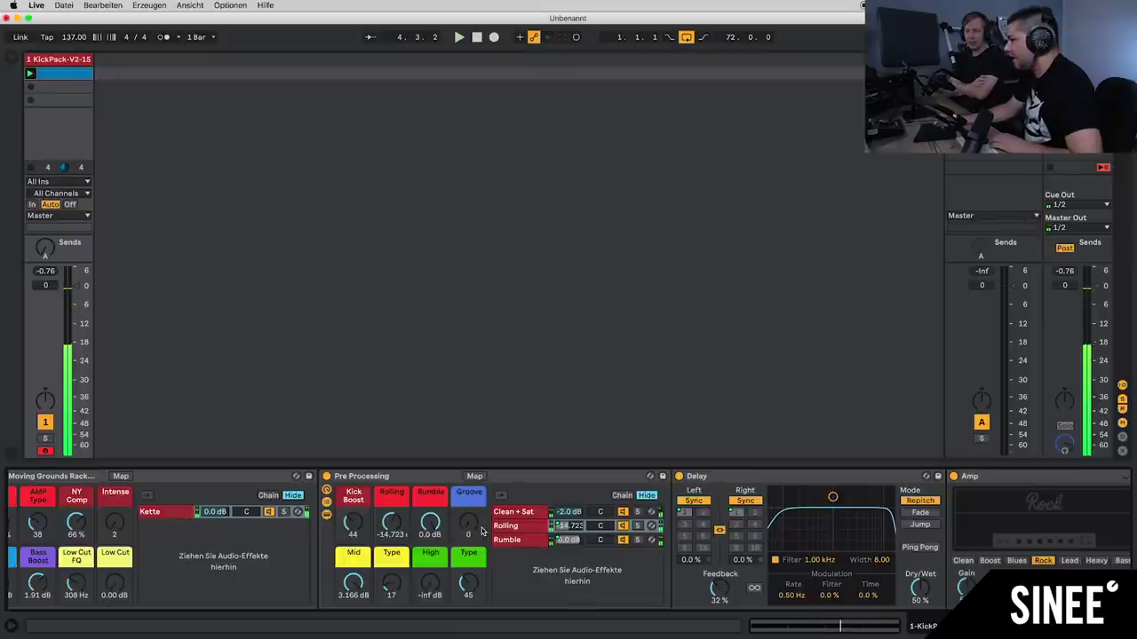
Step: Adjust the yellow Type macro to 58 while the kick plays
{"action": "key", "text": "space"}
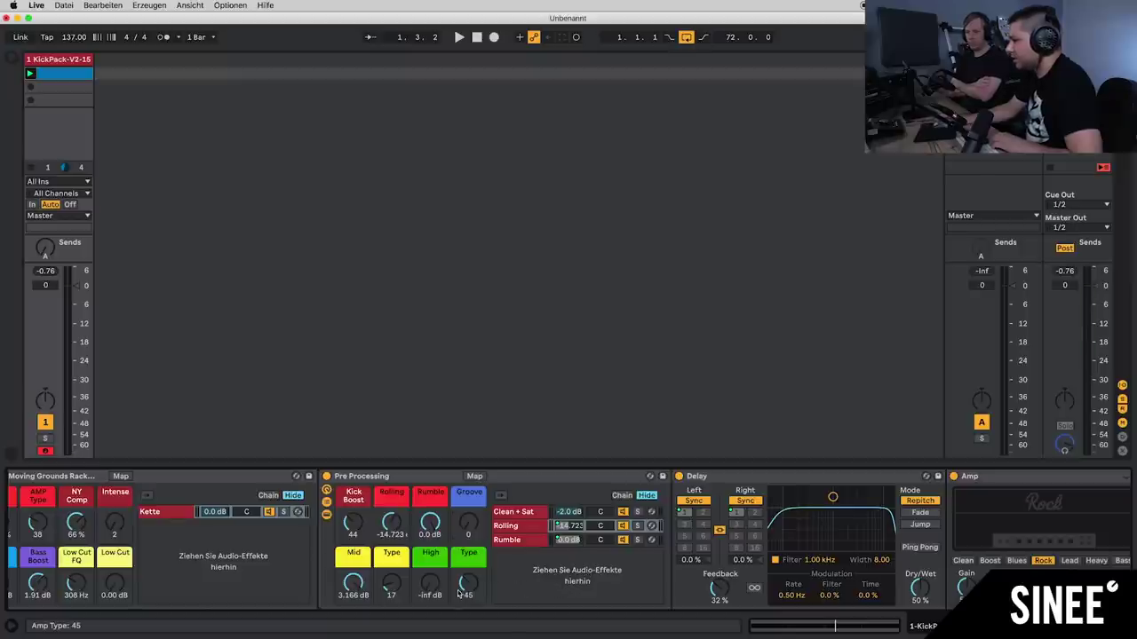
{"action": "key", "text": "space"}
{"action": "left_click_drag", "start_coordinate": [391, 584], "coordinate": [392, 546]}
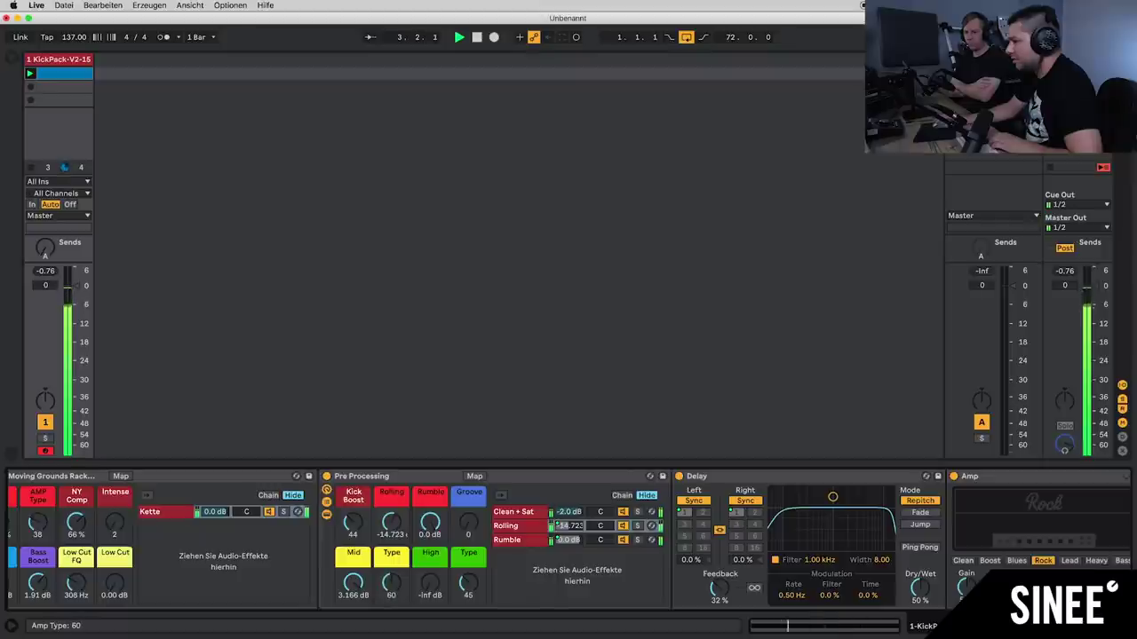
{"action": "key", "text": "space"}
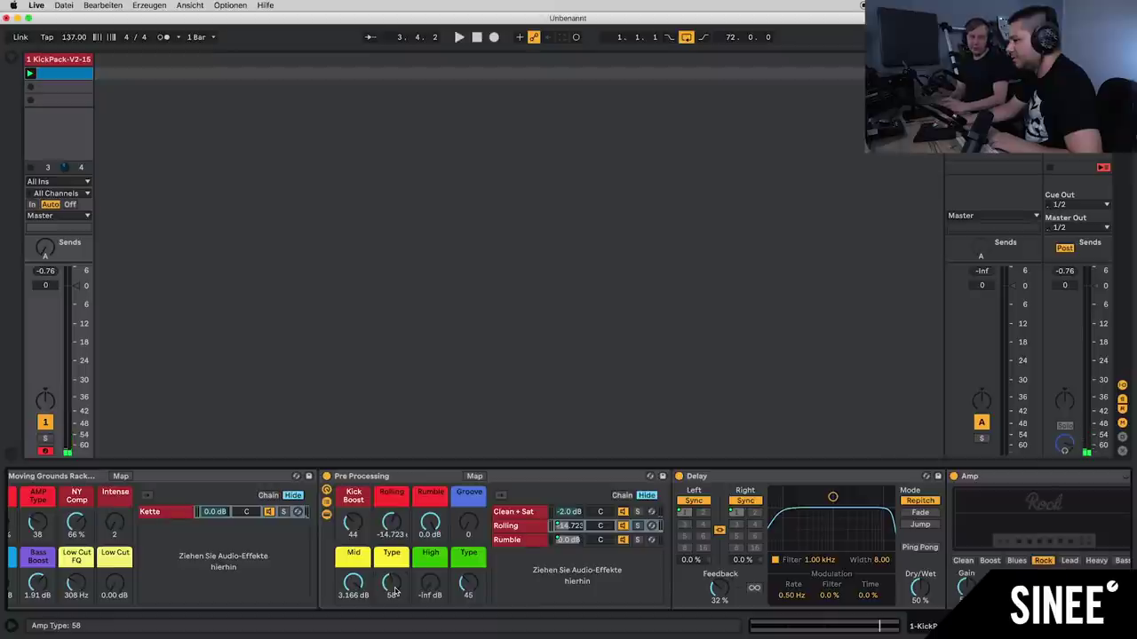
Step: Lower the Mid macro to -2.502 dB during playback and audition the kick while toggling the Rolling chain
{"action": "key", "text": "space"}
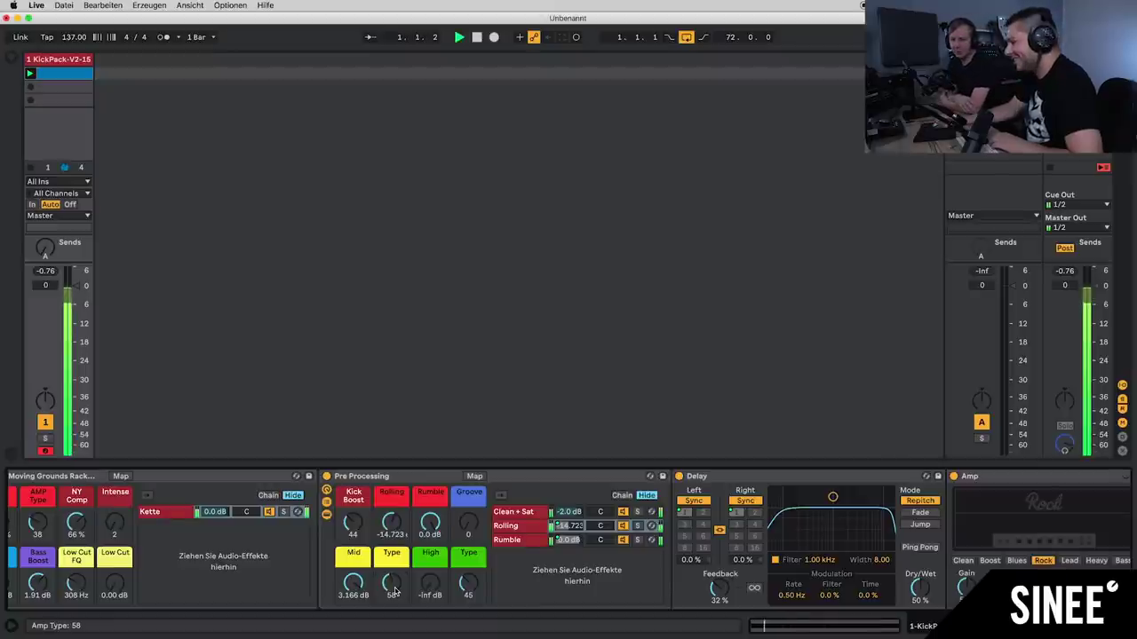
{"action": "left_click_drag", "start_coordinate": [353, 585], "coordinate": [354, 608]}
{"action": "key", "text": "space"}
{"action": "key", "text": "space"}
{"action": "left_click", "coordinate": [619, 531]}
{"action": "key", "text": "space"}
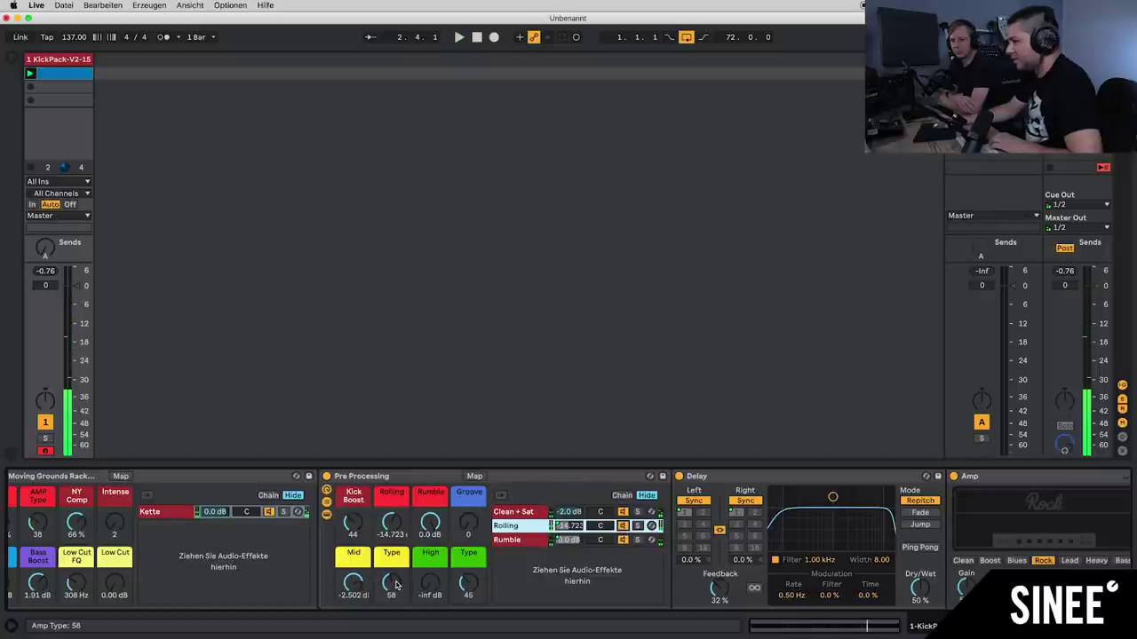
Step: Fold the Delay, Amp and Audio Effect Rack in the Rolling chain
{"action": "left_click", "coordinate": [710, 551]}
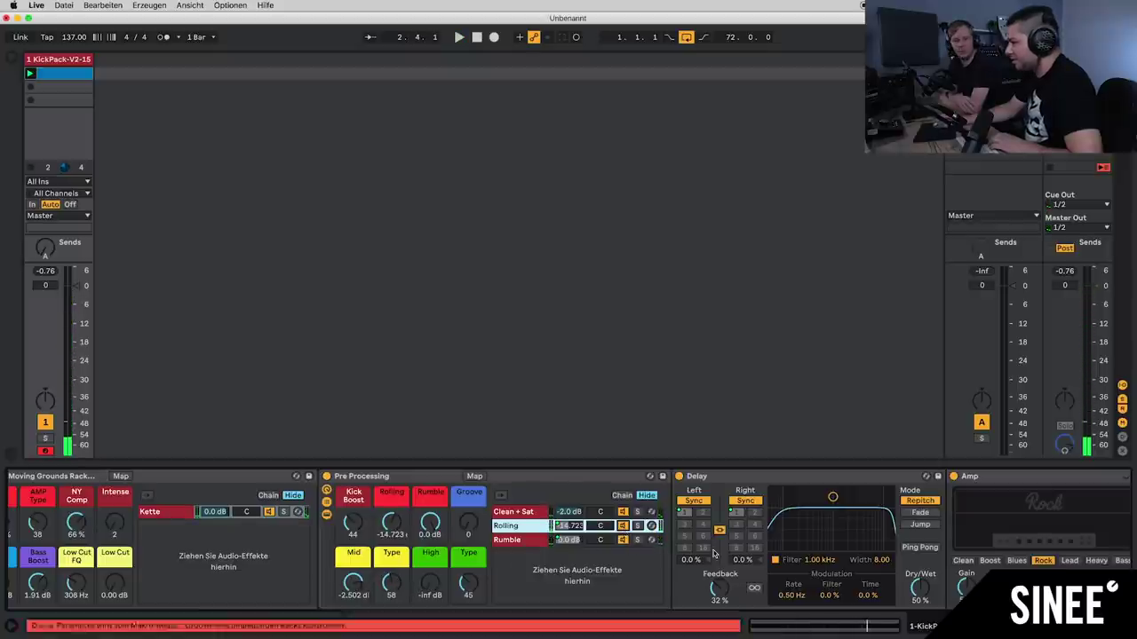
{"action": "double_click", "coordinate": [790, 479]}
{"action": "double_click", "coordinate": [789, 480]}
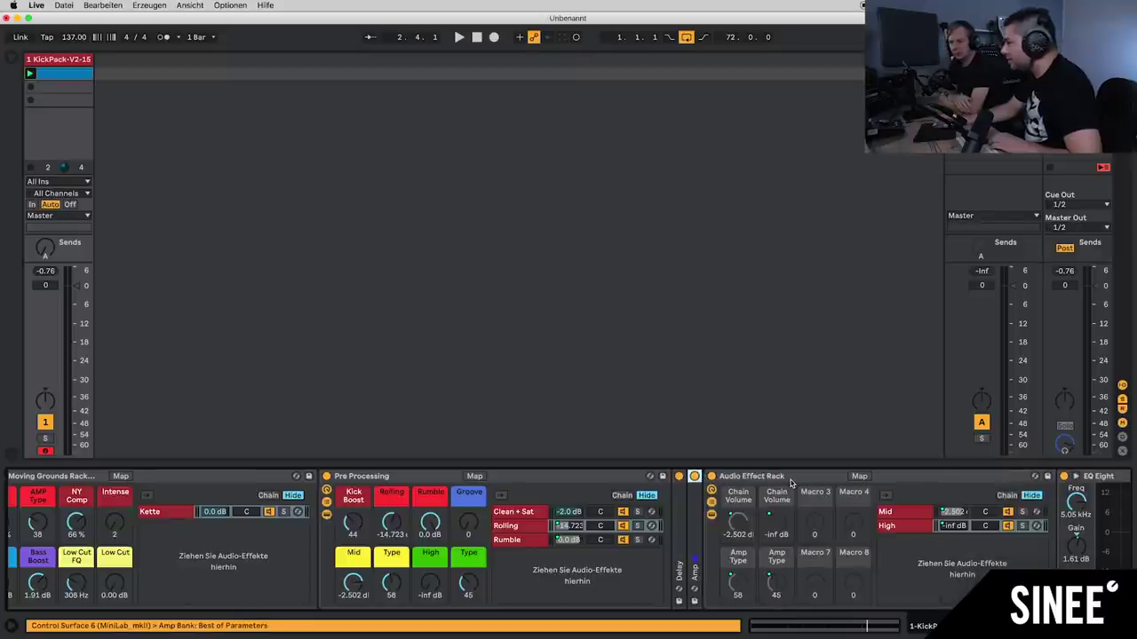
{"action": "double_click", "coordinate": [795, 481]}
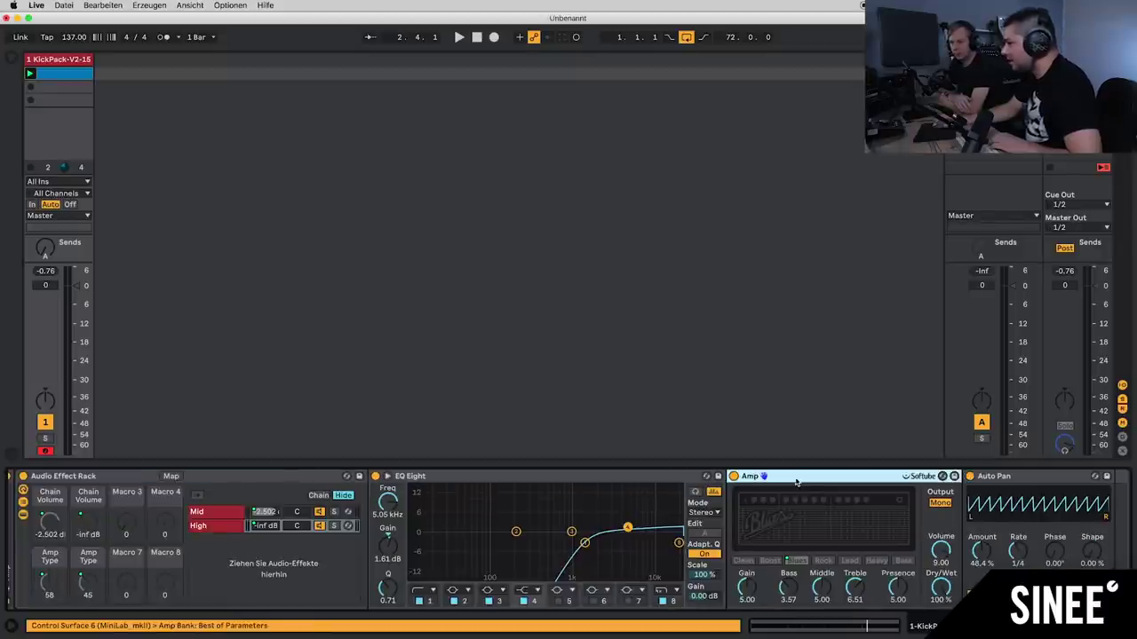
{"action": "double_click", "coordinate": [126, 479]}
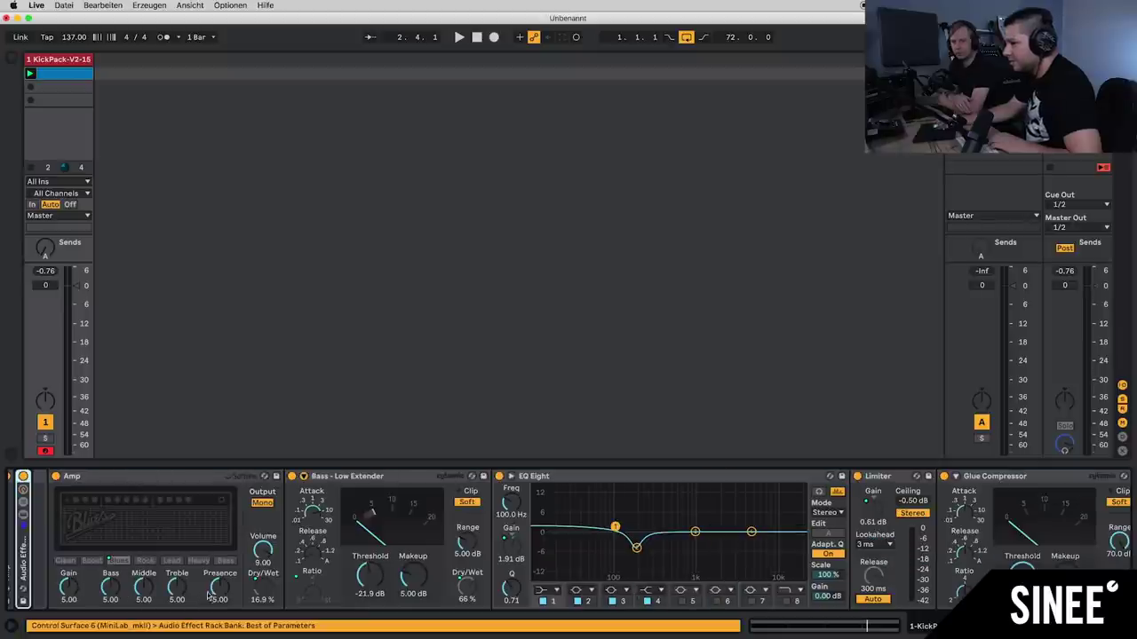
Step: Insert an EQ Eight from the audio effects directly after the folded Audio Effect Rack in the Rolling chain
{"action": "scroll", "coordinate": [568, 540], "scroll_direction": "left", "scroll_amount": 5}
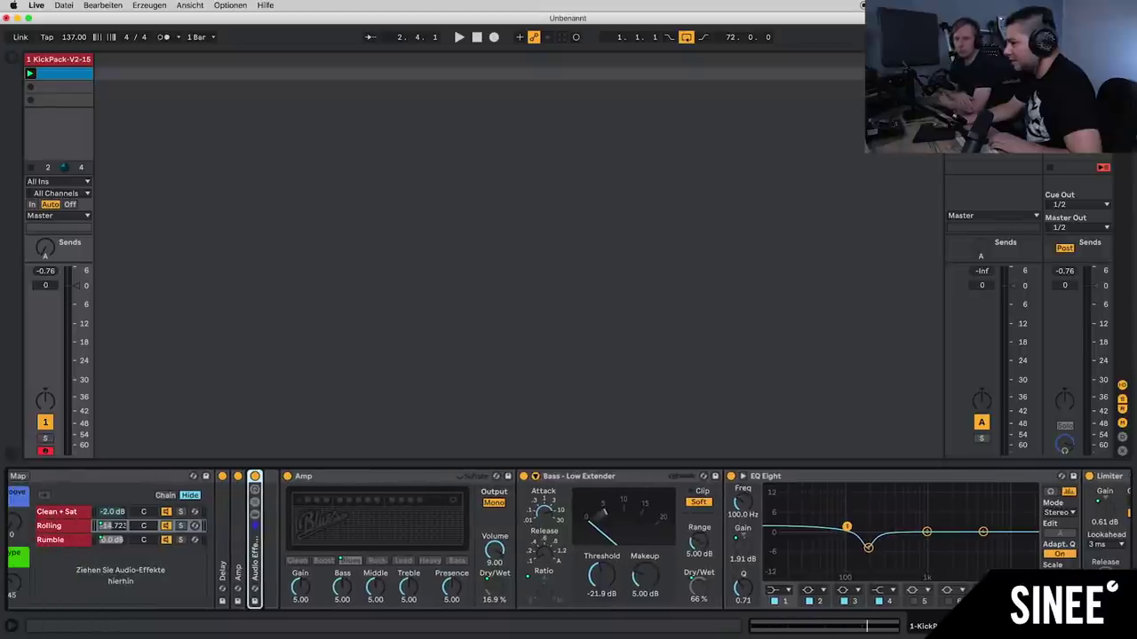
{"action": "scroll", "coordinate": [328, 586], "scroll_direction": "left", "scroll_amount": 1}
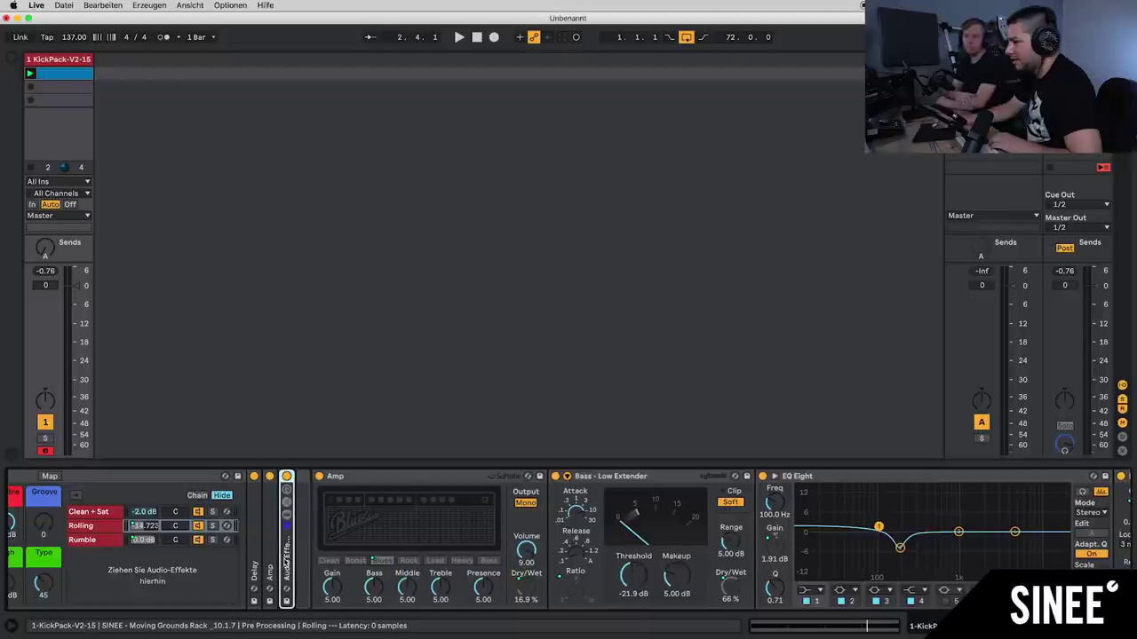
{"action": "left_click", "coordinate": [303, 567]}
{"action": "left_click", "coordinate": [333, 559]}
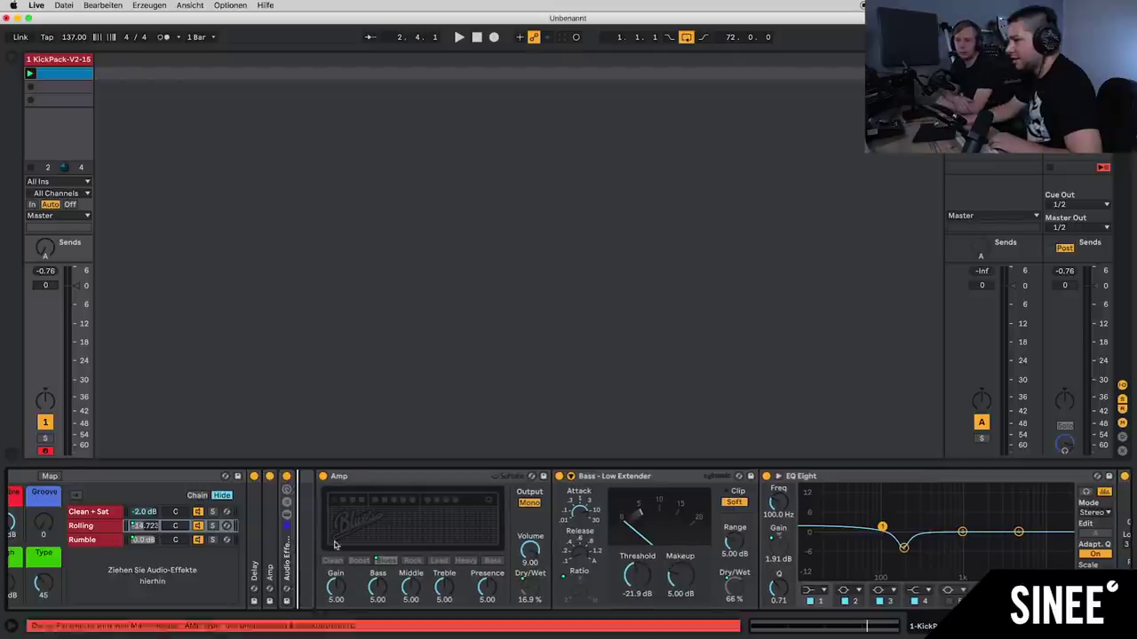
{"action": "left_click", "coordinate": [14, 62]}
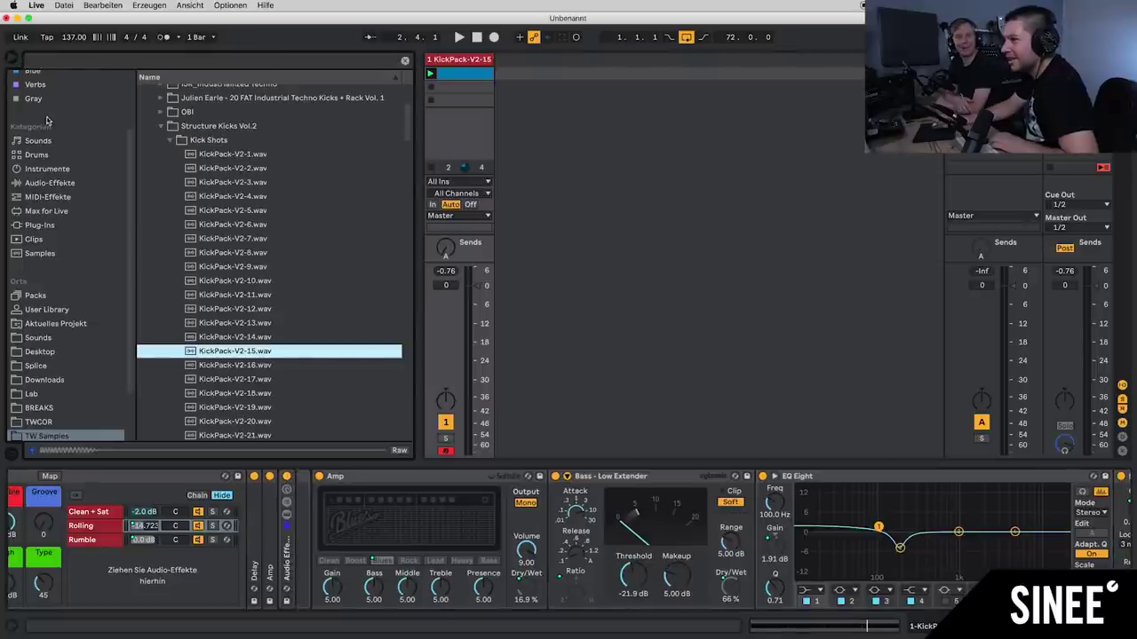
{"action": "left_click", "coordinate": [67, 184]}
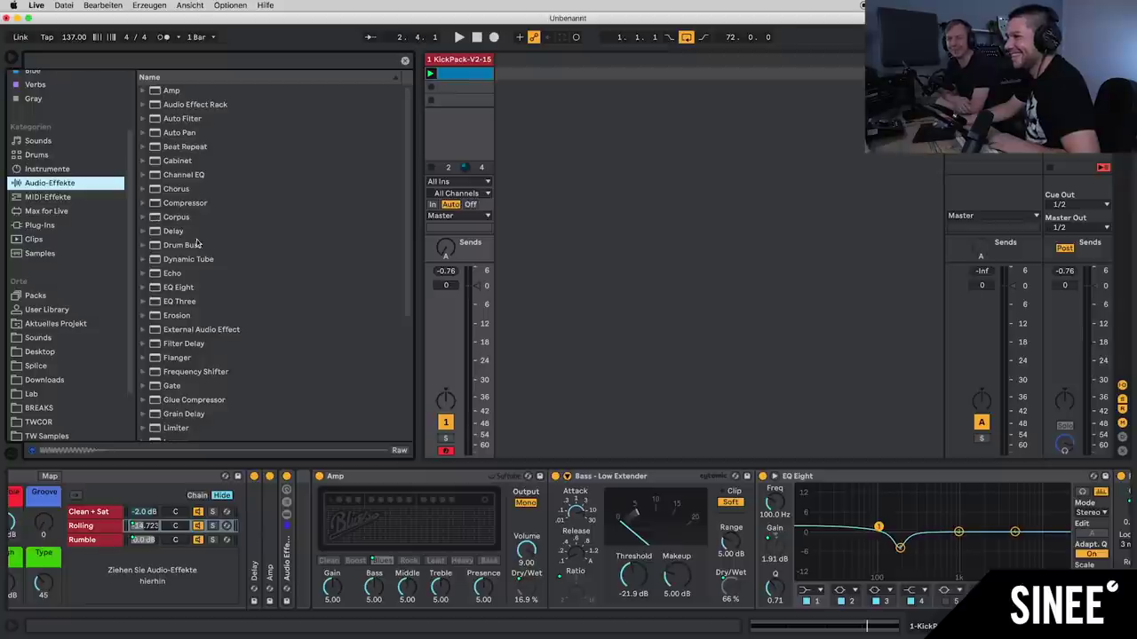
{"action": "left_click", "coordinate": [179, 288]}
{"action": "left_click_drag", "start_coordinate": [287, 376], "coordinate": [304, 531]}
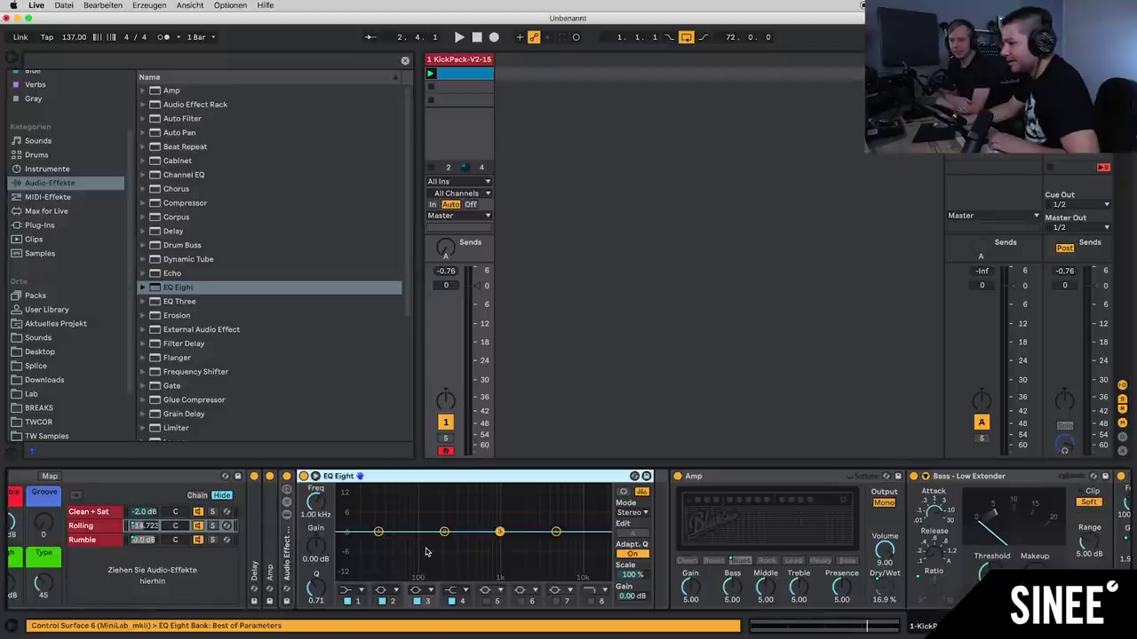
Step: In the new EQ Eight, try band 8, switch it off, and set band 4 to 2.20 kHz, -7.56 dB and band 3 to -0.87 dB
{"action": "key", "text": "space"}
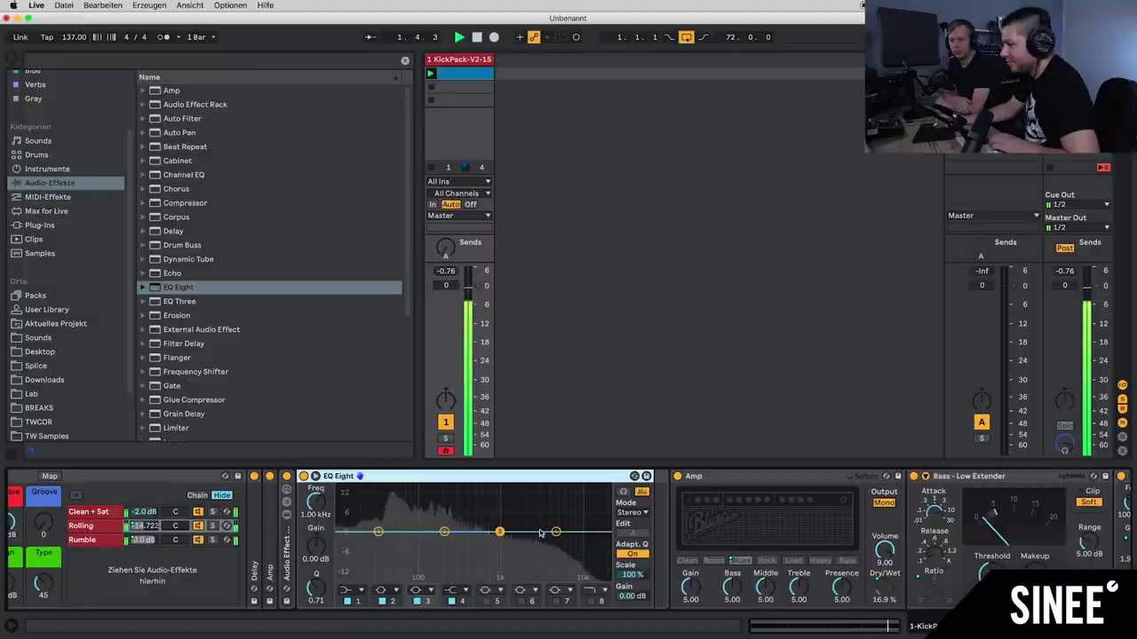
{"action": "left_click", "coordinate": [590, 601]}
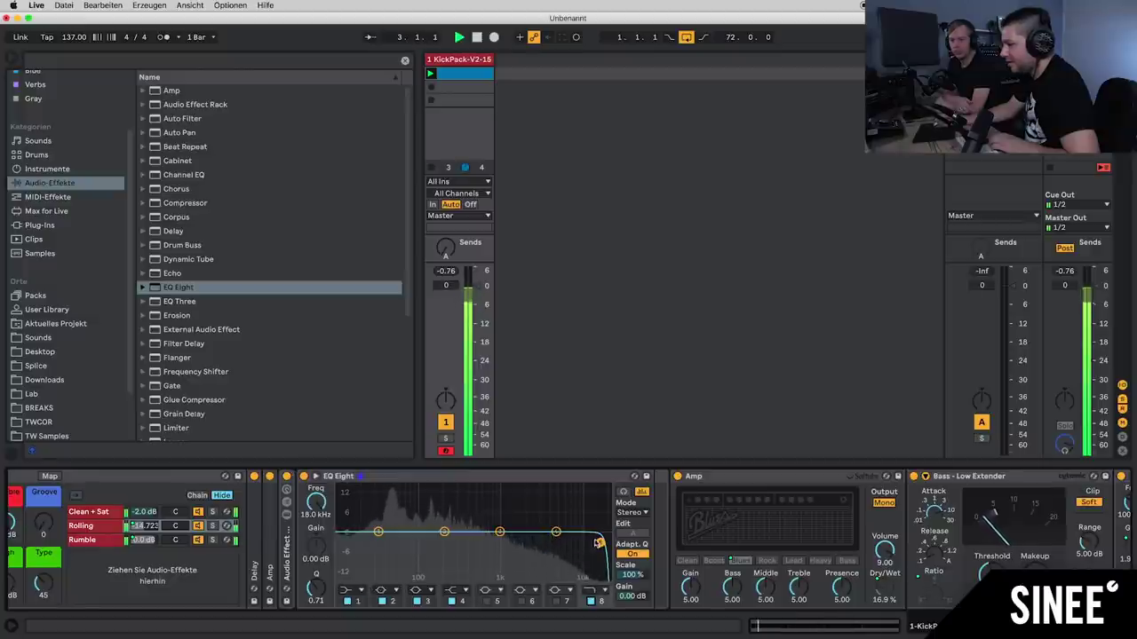
{"action": "left_click", "coordinate": [590, 601]}
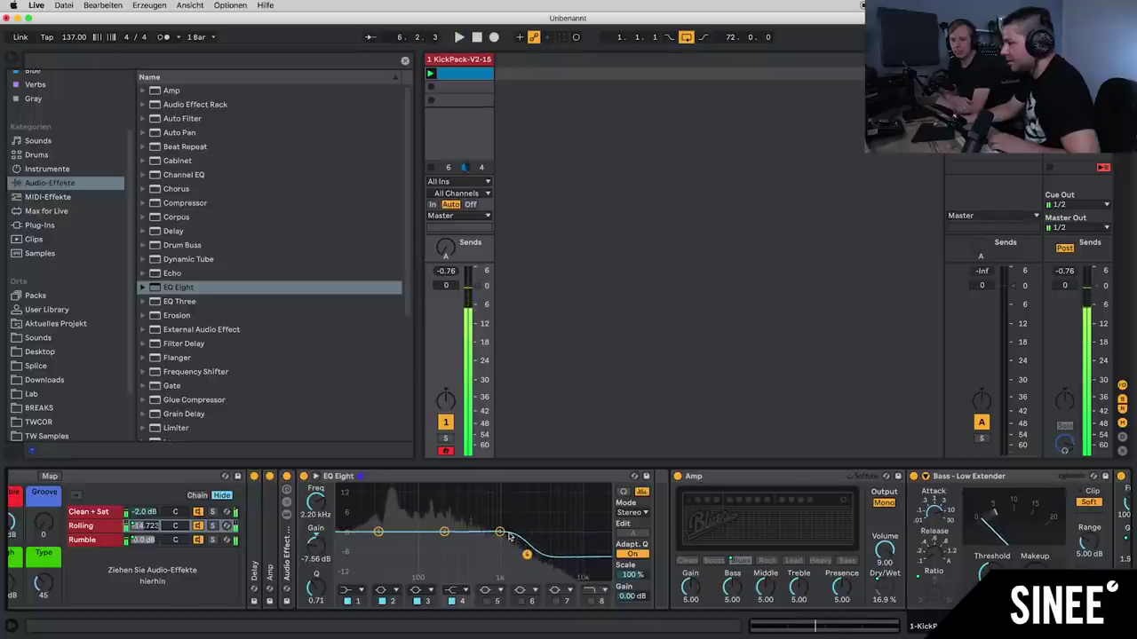
{"action": "left_click_drag", "start_coordinate": [499, 532], "coordinate": [499, 534]}
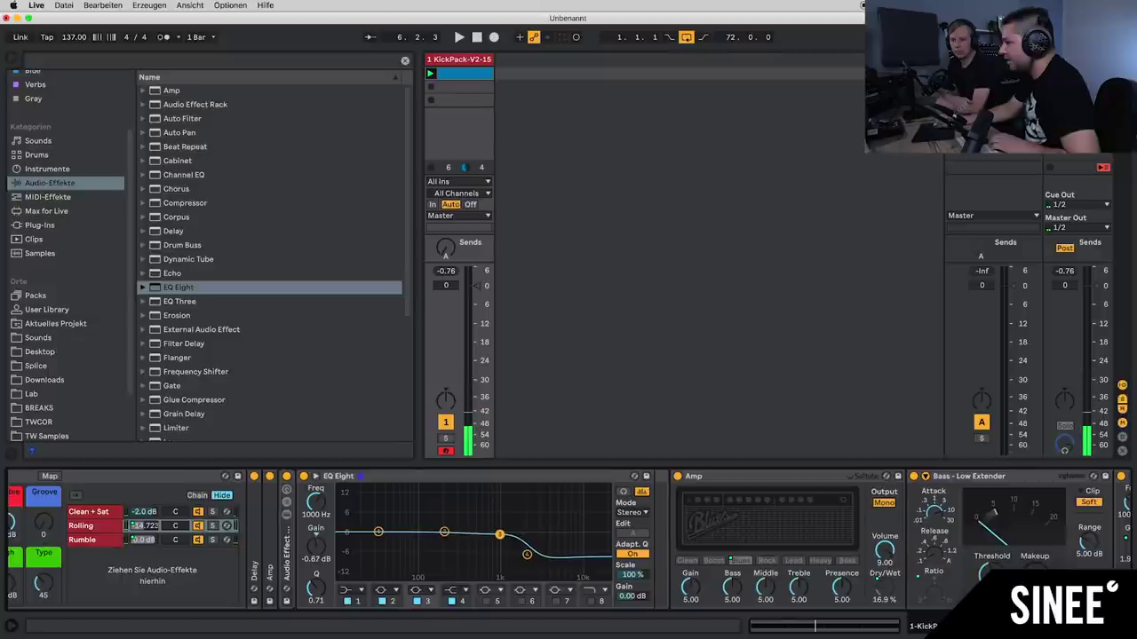
Step: During playback, lower the EQ Eight's band 1 low shelf and raise band 2 to 3.10 dB at 400 Hz
{"action": "key", "text": "space"}
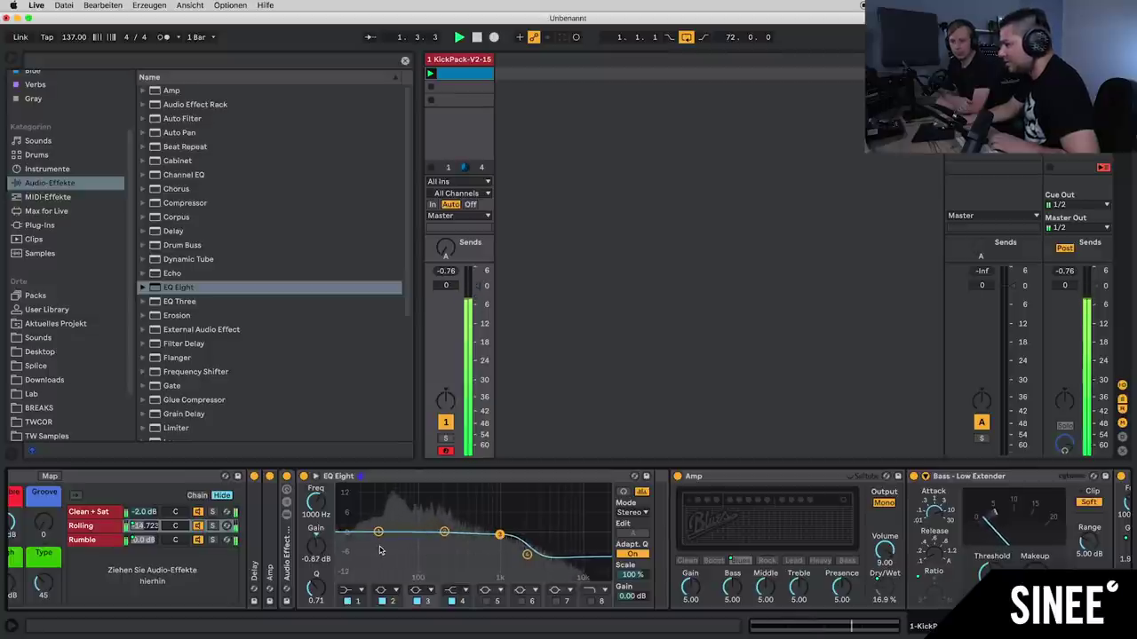
{"action": "left_click_drag", "start_coordinate": [378, 533], "coordinate": [375, 556]}
{"action": "left_click_drag", "start_coordinate": [444, 534], "coordinate": [468, 524]}
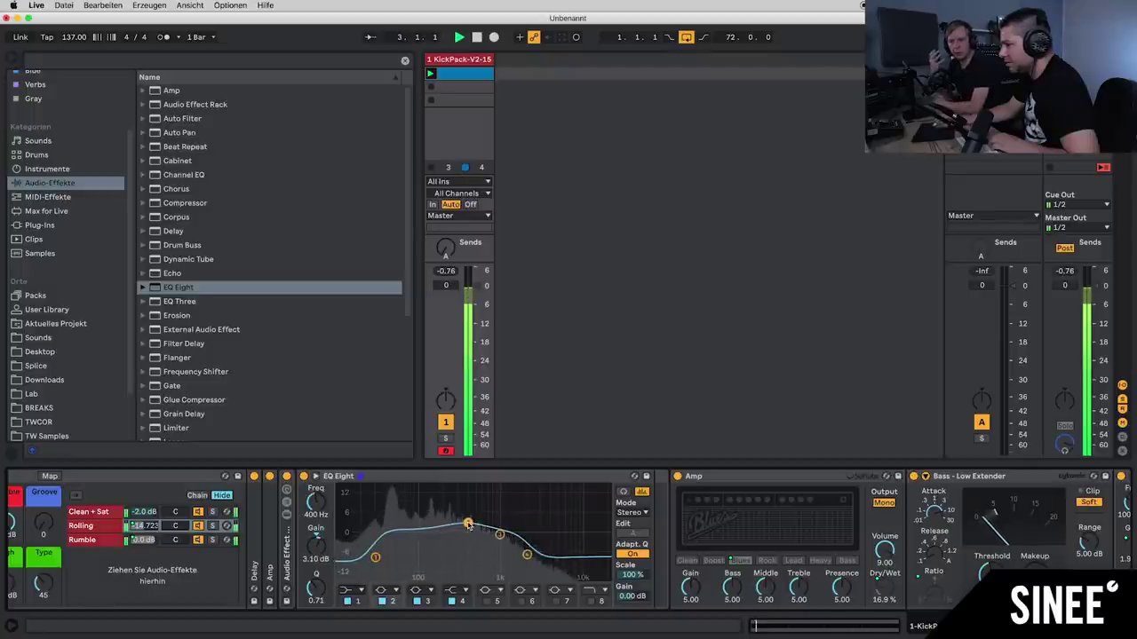
Step: In the Rolling chain's EQ Eight, lower band 1 further and set band 2 to 2.85 dB at 791 Hz
{"action": "left_click_drag", "start_coordinate": [375, 557], "coordinate": [372, 563]}
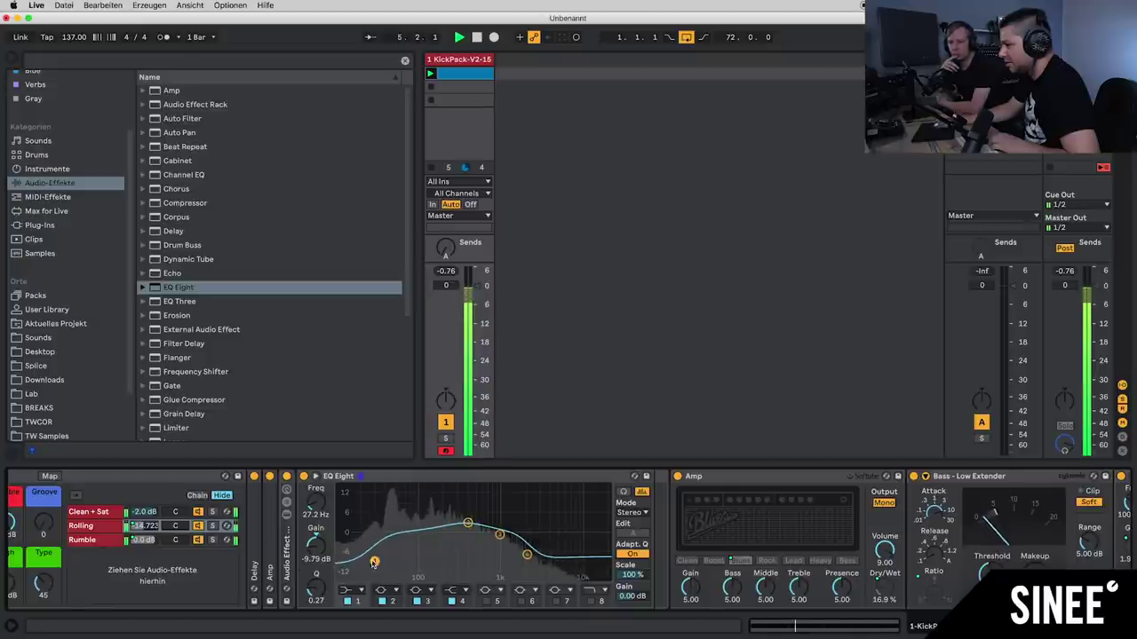
{"action": "left_click_drag", "start_coordinate": [468, 524], "coordinate": [491, 524]}
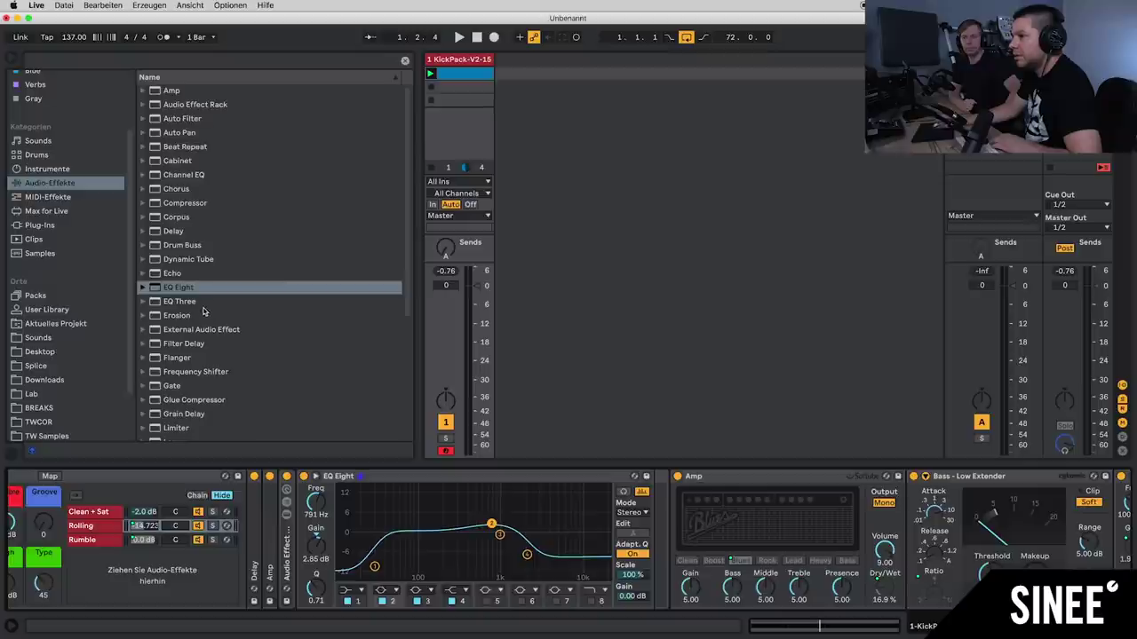
Step: Insert a Reverb after the EQ Eight in the Rolling chain and set its Decay Time to 1.68 s during playback
{"action": "scroll", "coordinate": [204, 313], "scroll_direction": "down", "scroll_amount": 4}
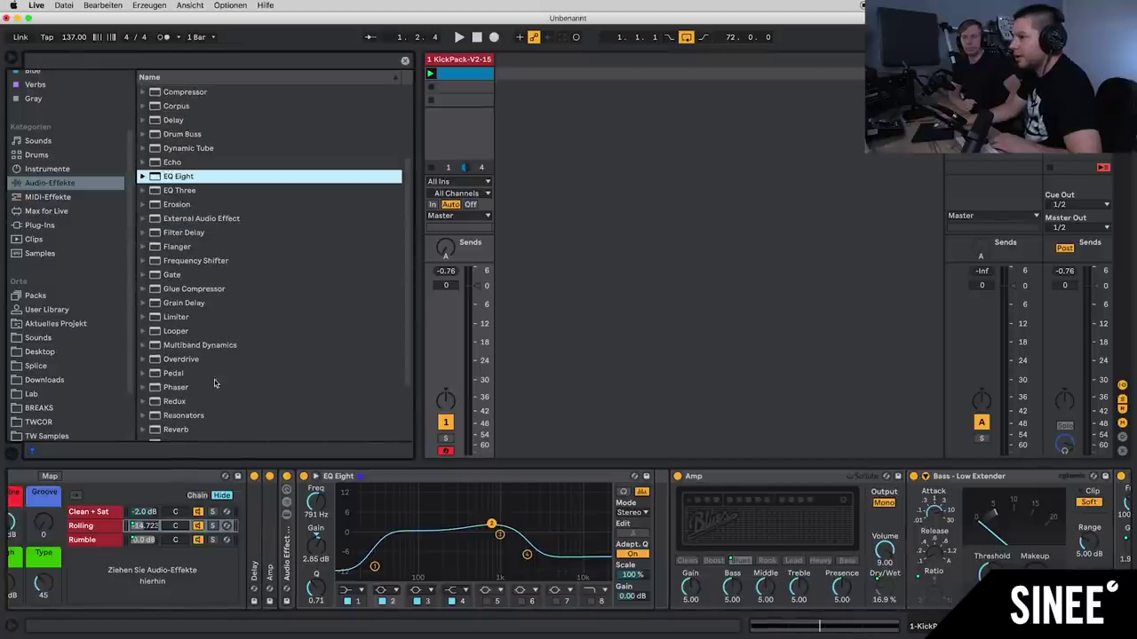
{"action": "mouse_move", "coordinate": [176, 429]}
{"action": "left_mouse_down"}
{"action": "mouse_move", "coordinate": [570, 512]}
{"action": "mouse_move", "coordinate": [658, 544]}
{"action": "left_mouse_up"}
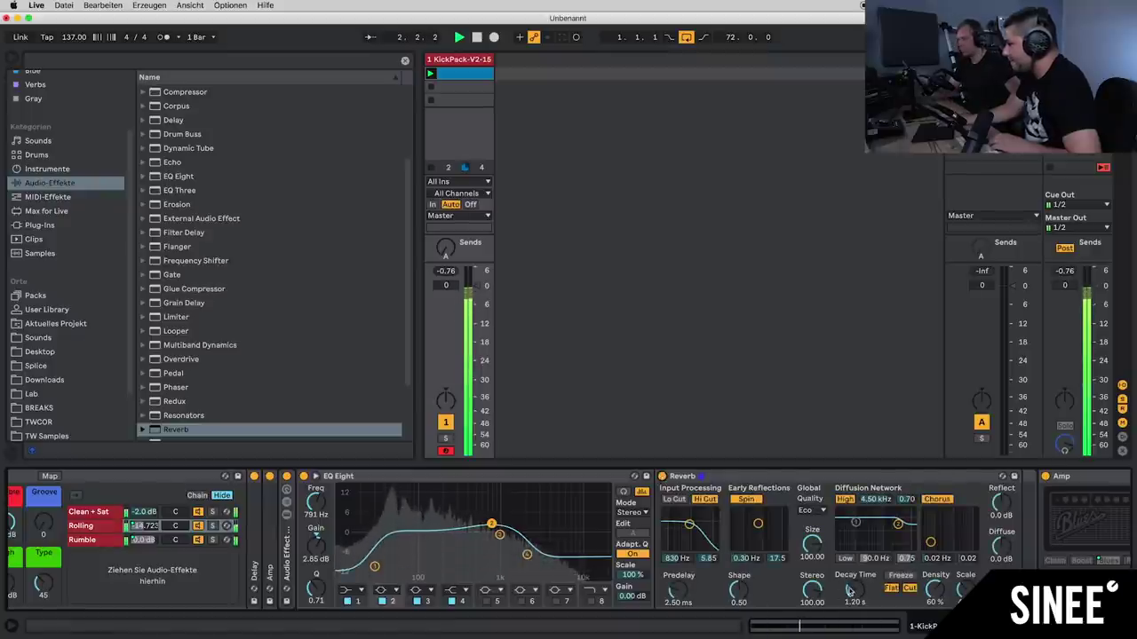
{"action": "left_click_drag", "start_coordinate": [855, 590], "coordinate": [855, 579]}
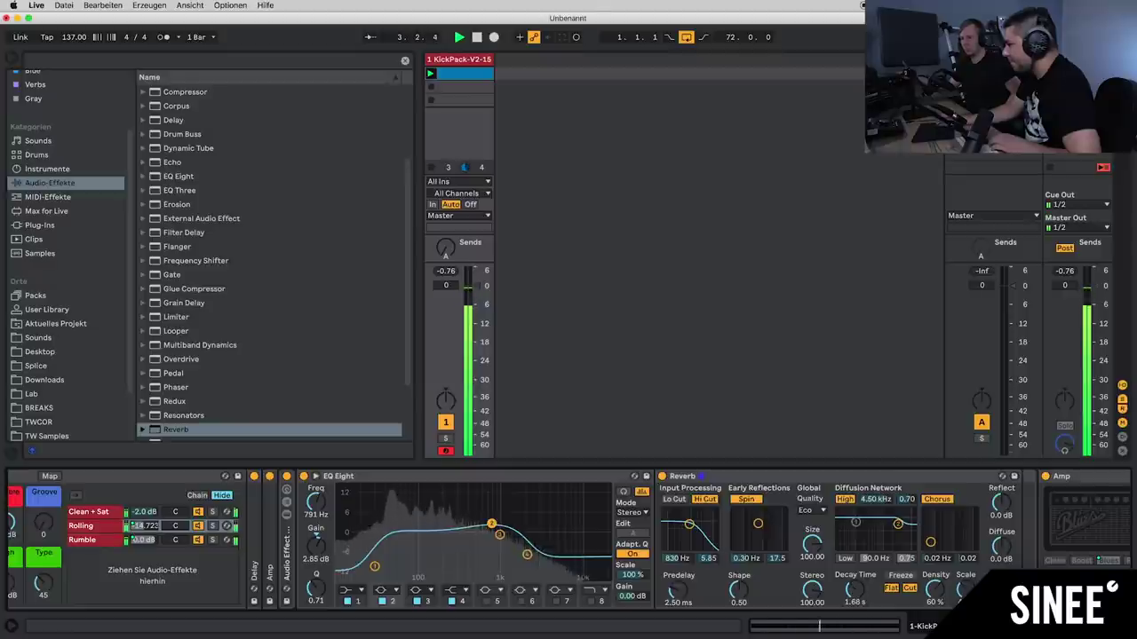
{"action": "key", "text": "space"}
{"action": "key", "text": "space"}
{"action": "key", "text": "space"}
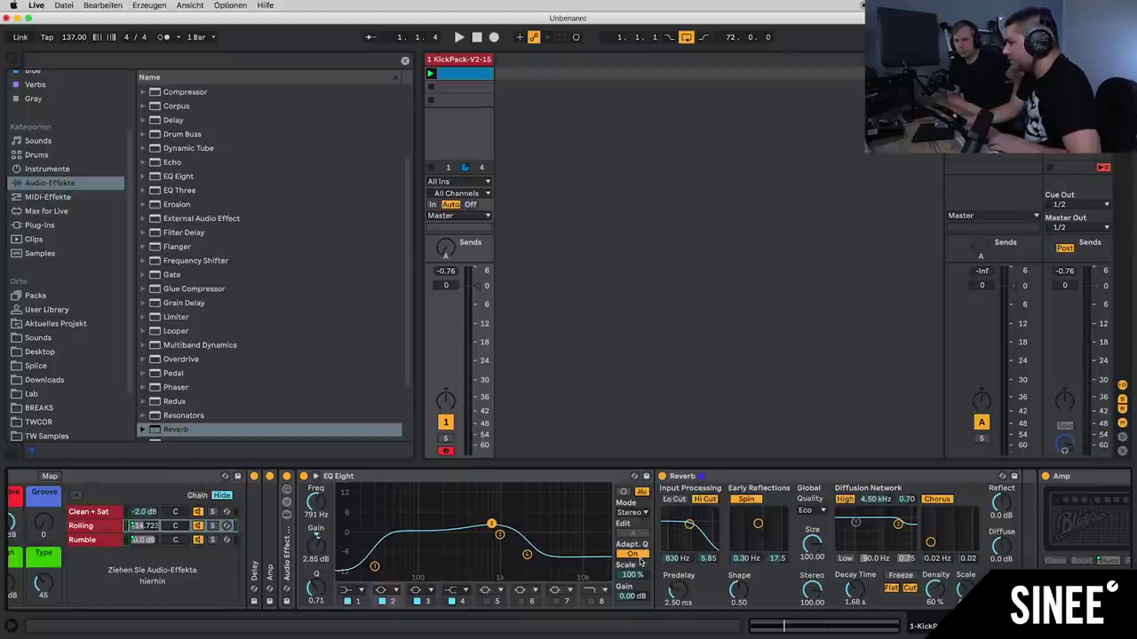
Step: Move the Reverb in front of the EQ Eight in the Rolling chain and play the result
{"action": "left_click", "coordinate": [762, 487]}
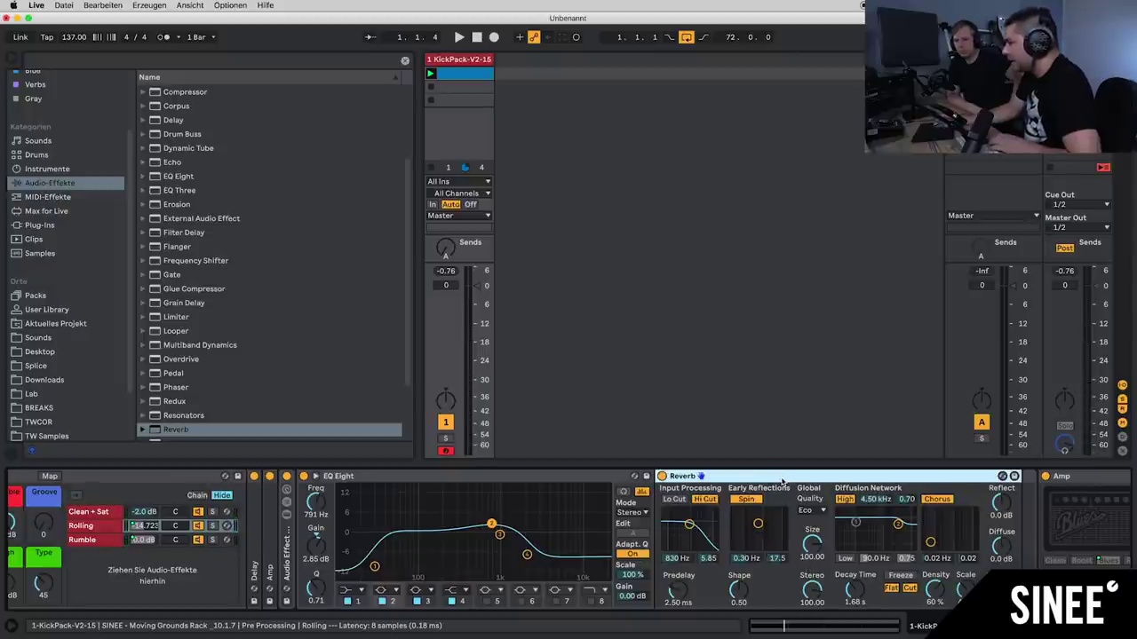
{"action": "left_click_drag", "start_coordinate": [310, 514], "coordinate": [310, 512]}
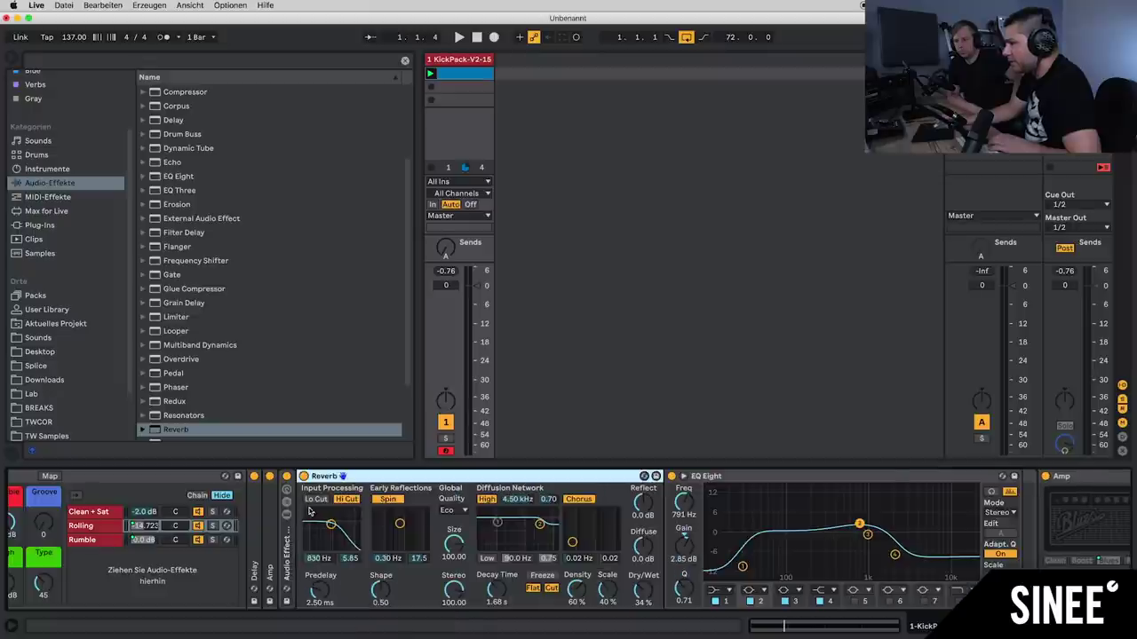
{"action": "key", "text": "space"}
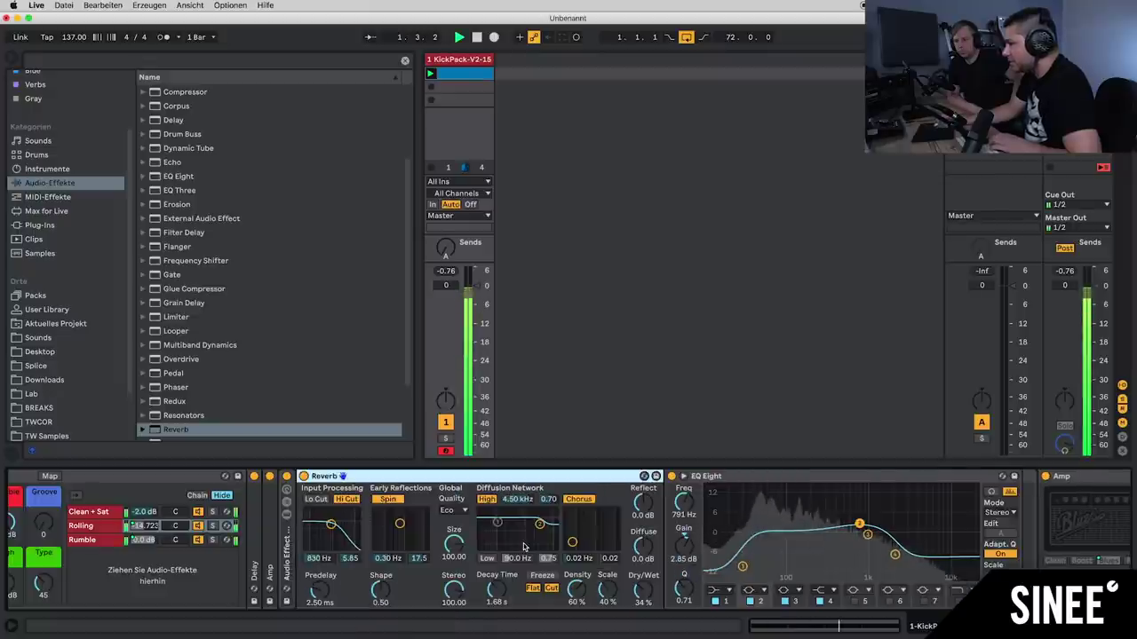
{"action": "key", "text": "space"}
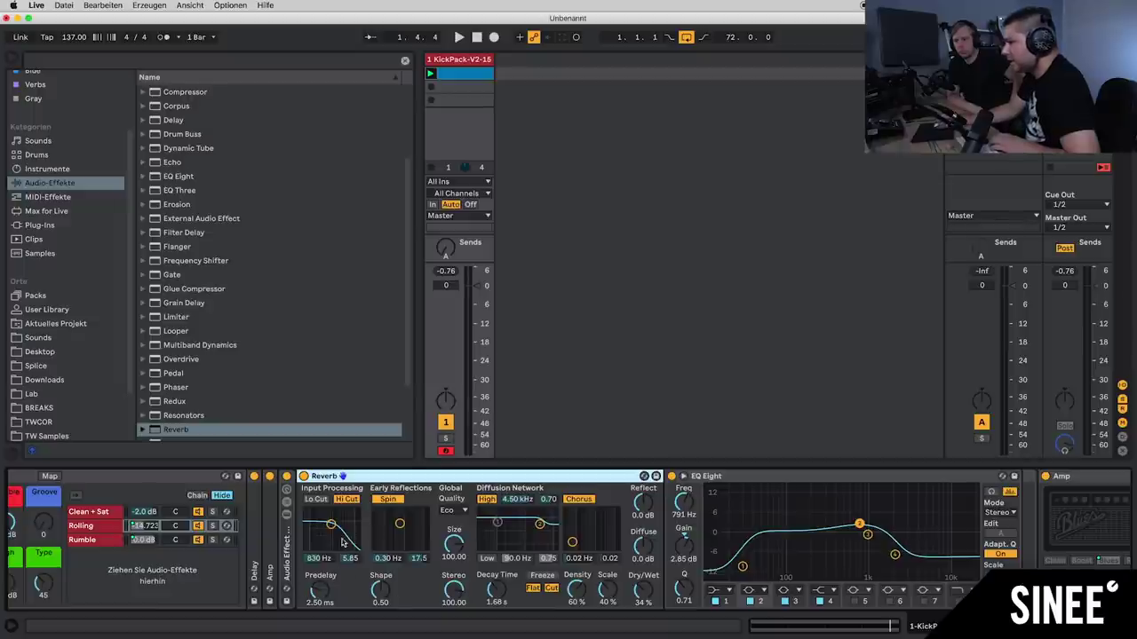
Step: Switch off the Reverb's Hi Cut input filter and set Dry/Wet to 33 %
{"action": "left_click", "coordinate": [348, 503]}
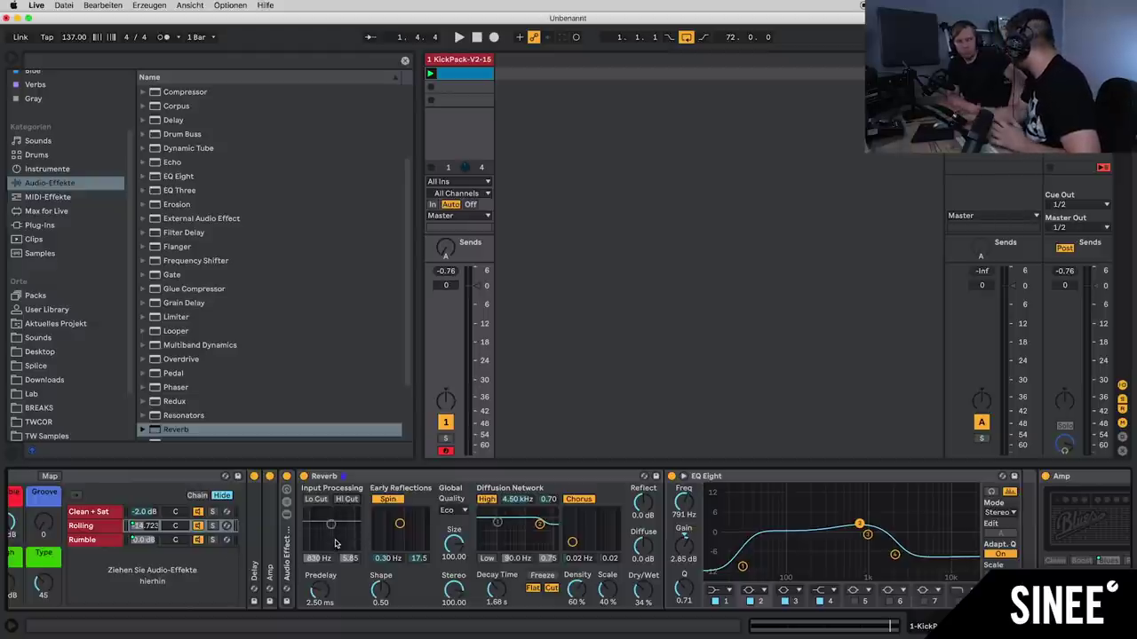
{"action": "key", "text": "space"}
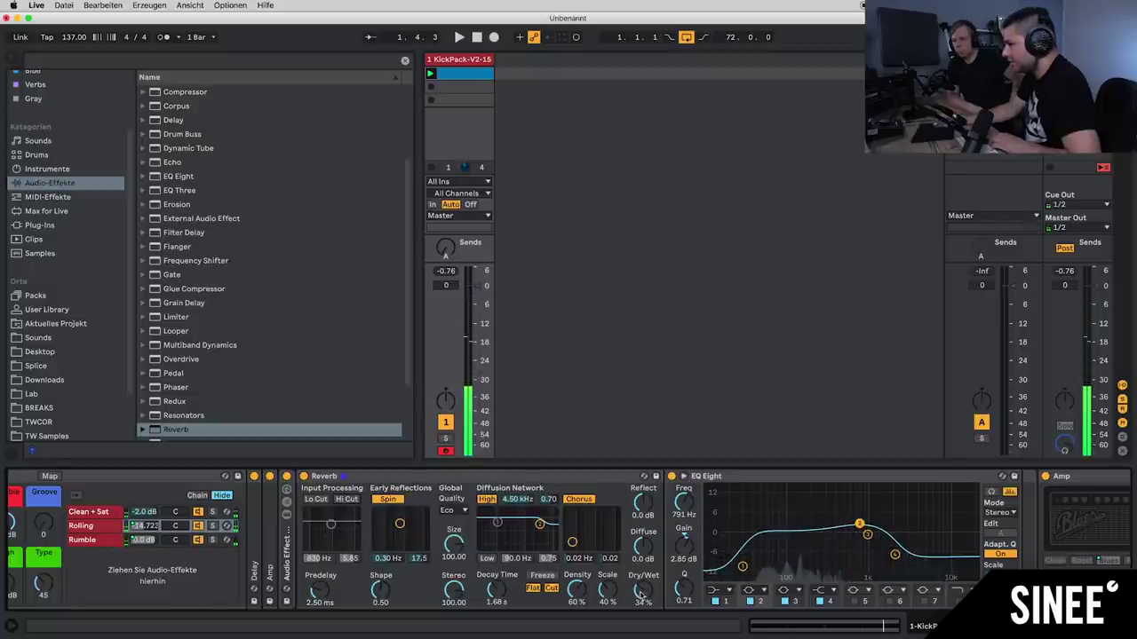
{"action": "left_click_drag", "start_coordinate": [643, 590], "coordinate": [643, 593]}
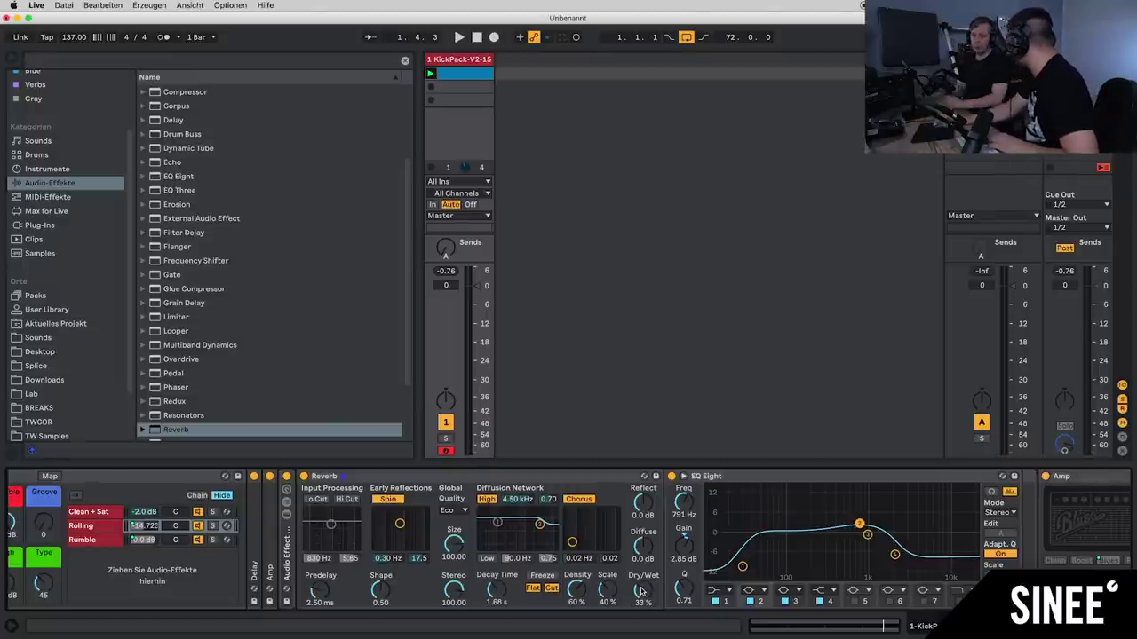
Step: Lengthen the Reverb's Decay Time to 2.76 s and reduce its Dry/Wet to 22 % while auditioning the kick
{"action": "key", "text": "space"}
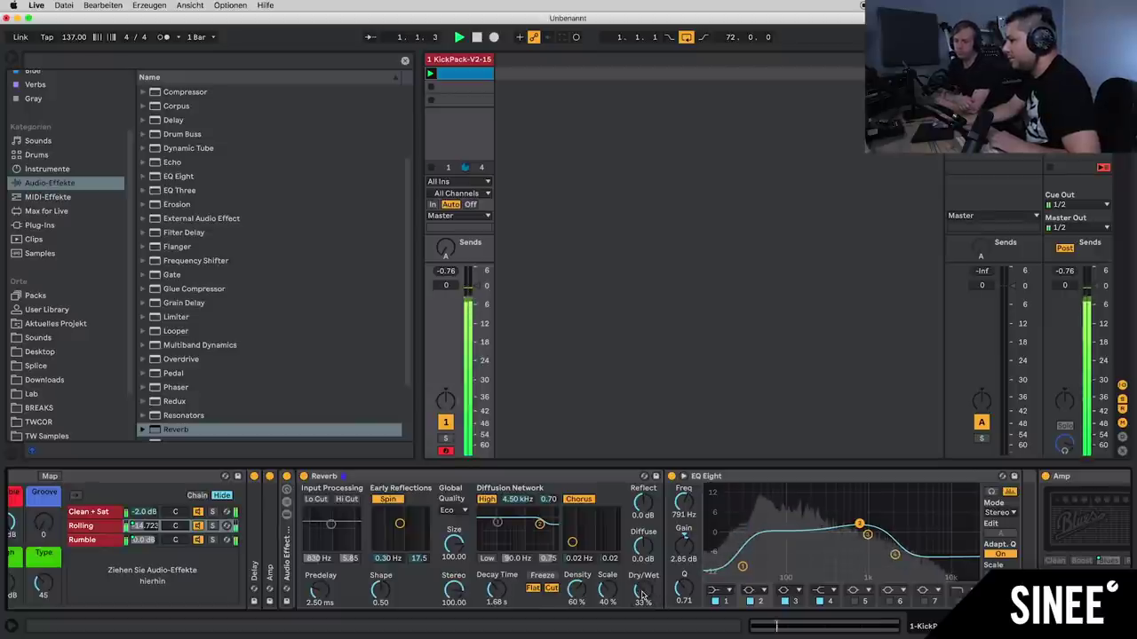
{"action": "left_click_drag", "start_coordinate": [496, 591], "coordinate": [496, 577]}
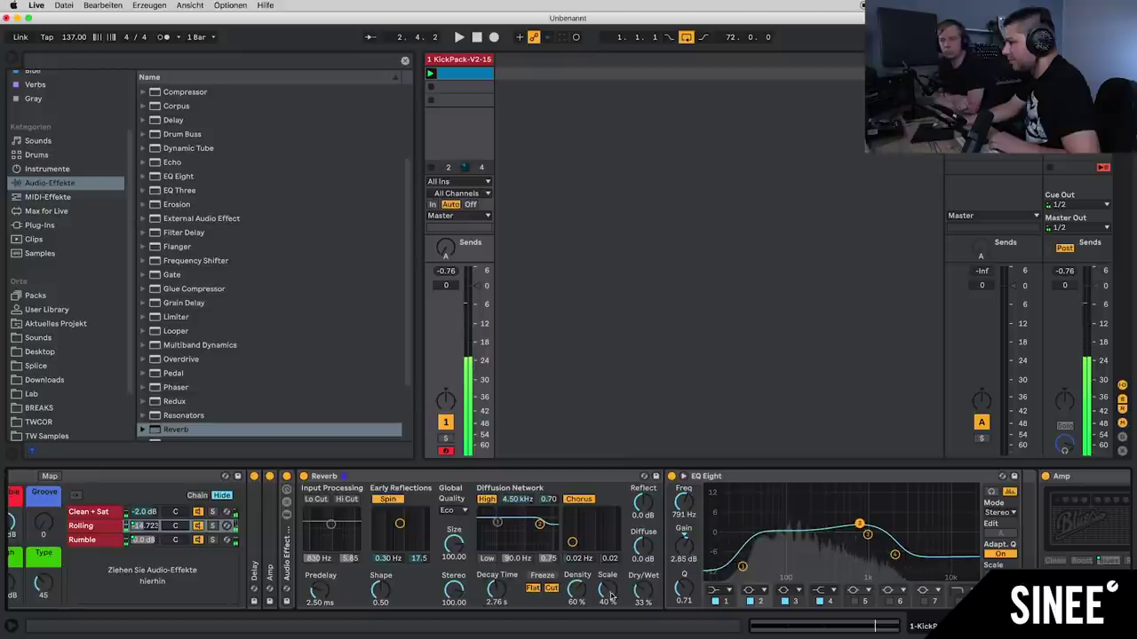
{"action": "left_click_drag", "start_coordinate": [643, 591], "coordinate": [644, 597]}
{"action": "key", "text": "space"}
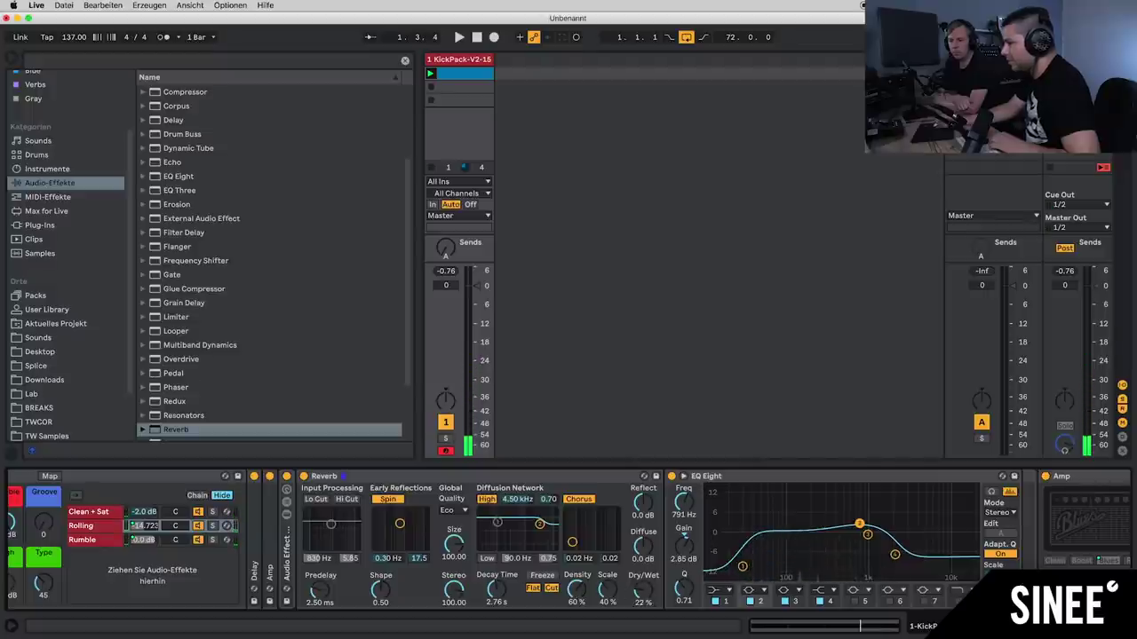
Step: Set the Reverb's Density to 38 %, Predelay to 3.42 ms, Reflect to -3.3 dB and Diffuse to 1.4 dB
{"action": "left_click_drag", "start_coordinate": [575, 591], "coordinate": [576, 597]}
{"action": "key", "text": "space"}
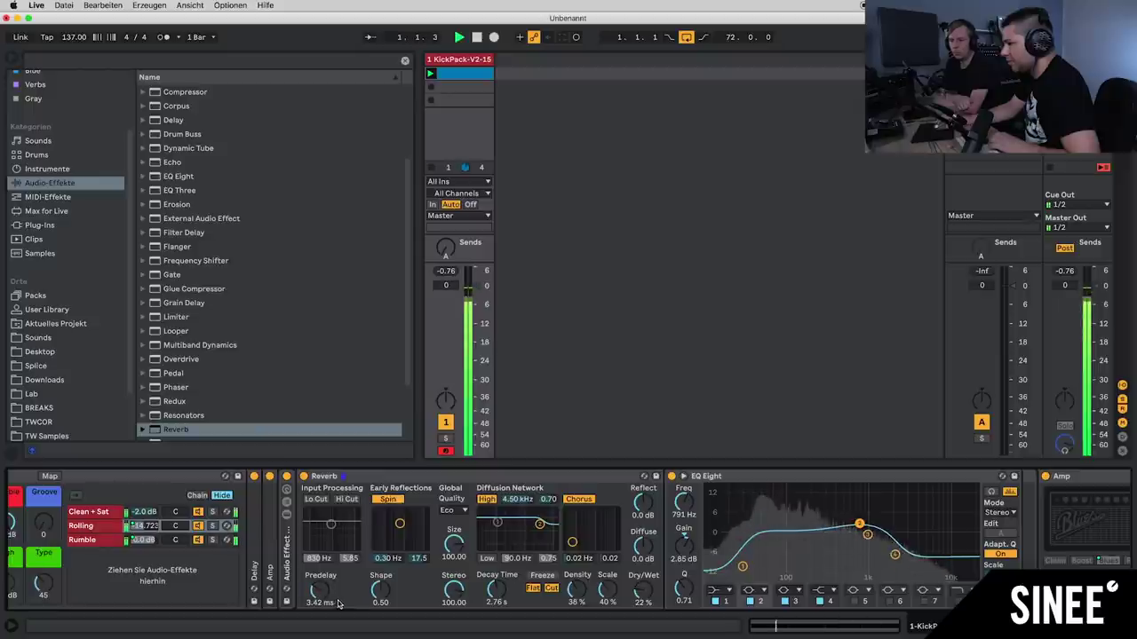
{"action": "left_click_drag", "start_coordinate": [638, 508], "coordinate": [638, 522]}
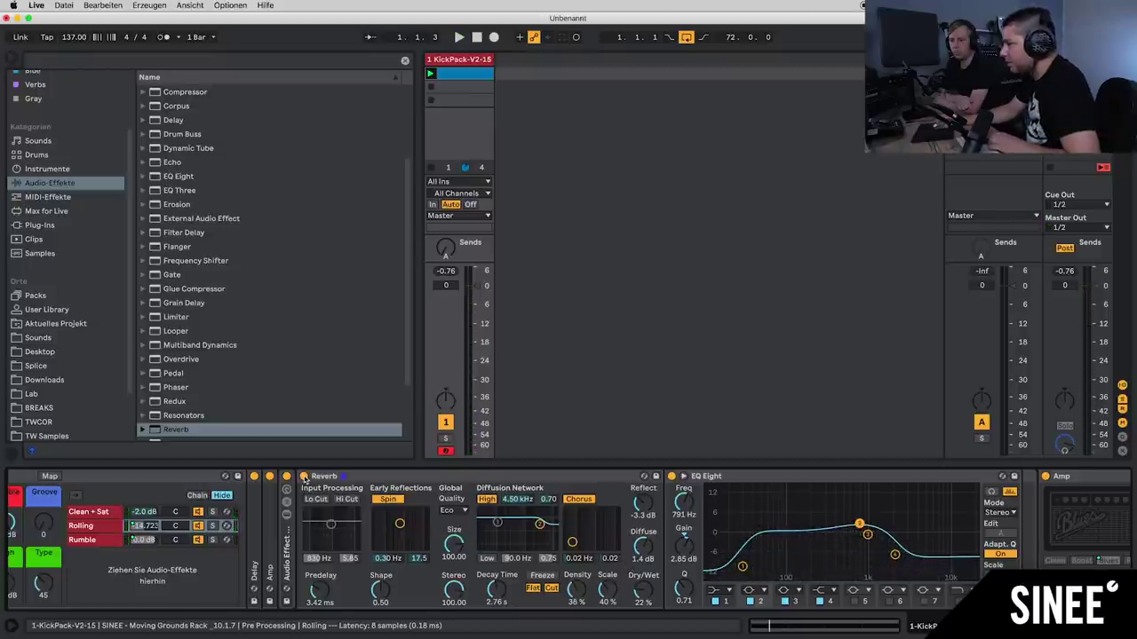
Step: Bypass the Reverb during playback and re-enable it to compare the kick with and without it
{"action": "key", "text": "space"}
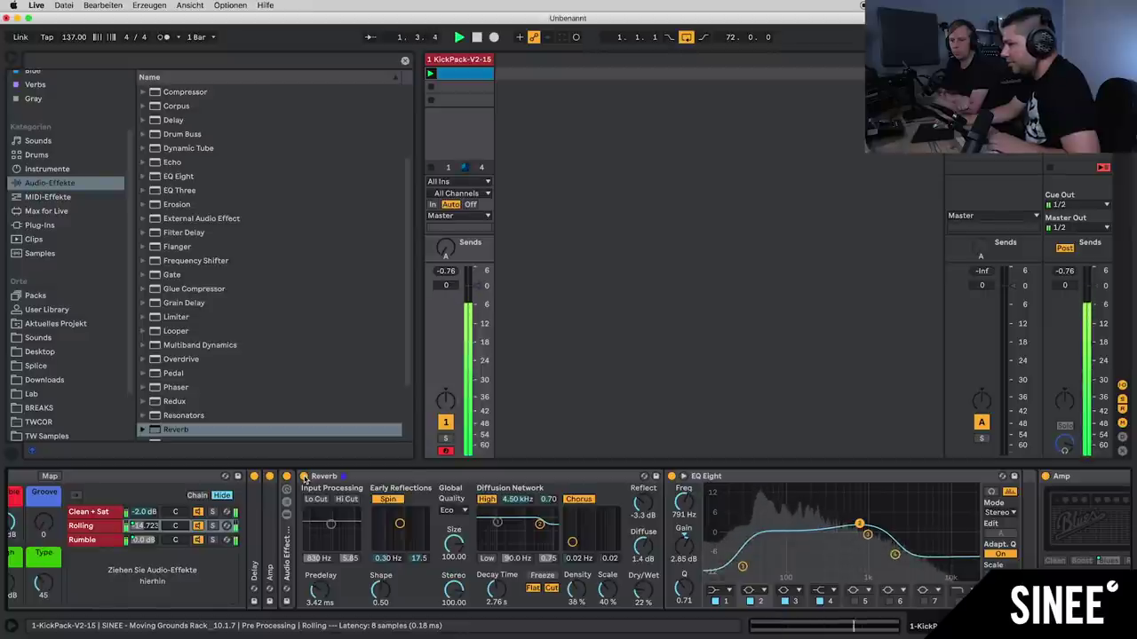
{"action": "left_click", "coordinate": [304, 477]}
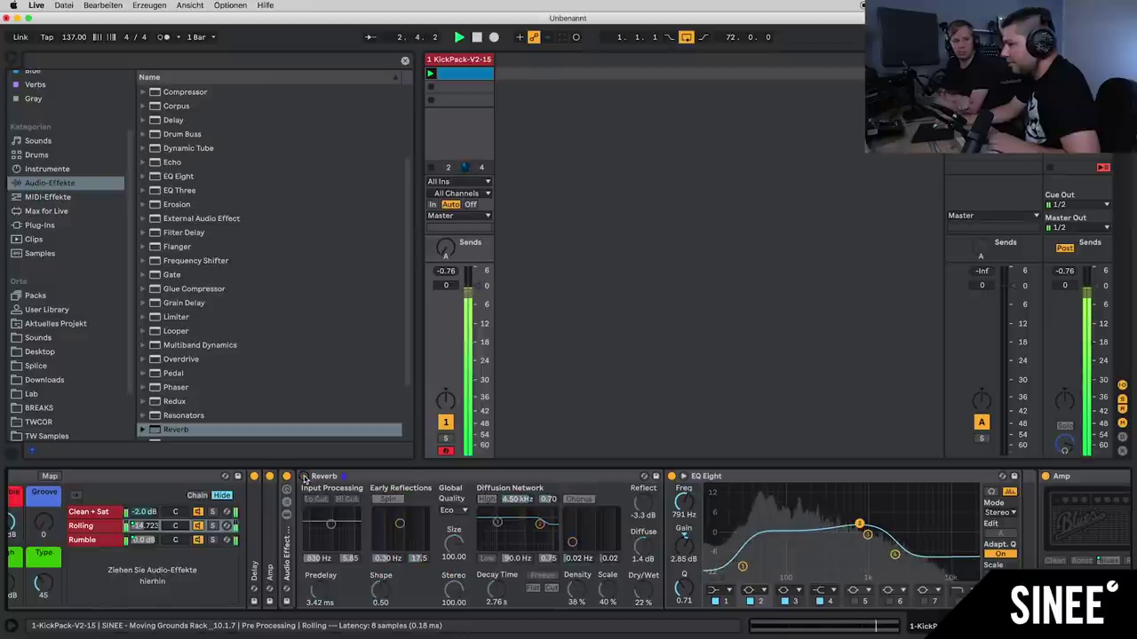
{"action": "key", "text": "space"}
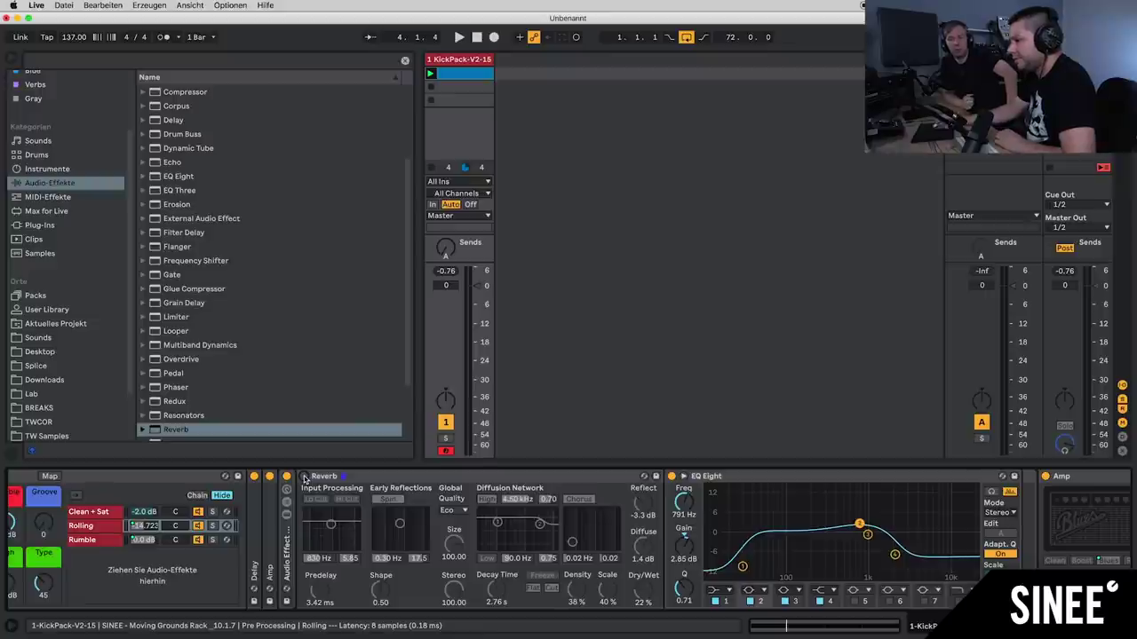
{"action": "left_click", "coordinate": [304, 477]}
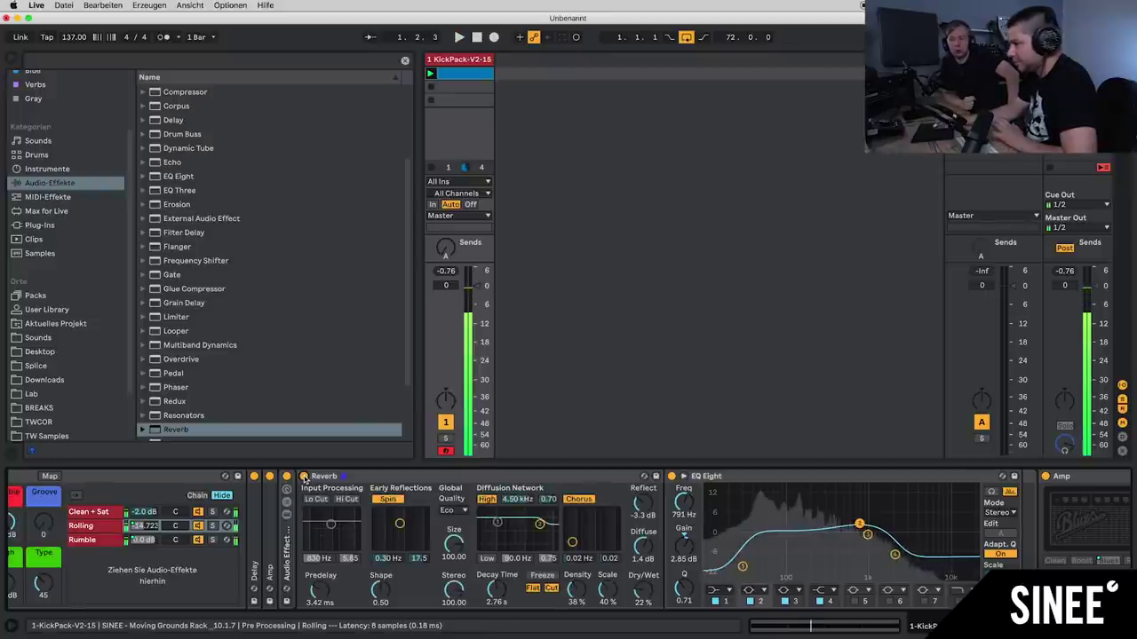
Step: Try the Moving Grounds rack's Low Cut at -15.0 dB during playback and return it to 0.00 dB
{"action": "scroll", "coordinate": [460, 545], "scroll_direction": "left", "scroll_amount": 5}
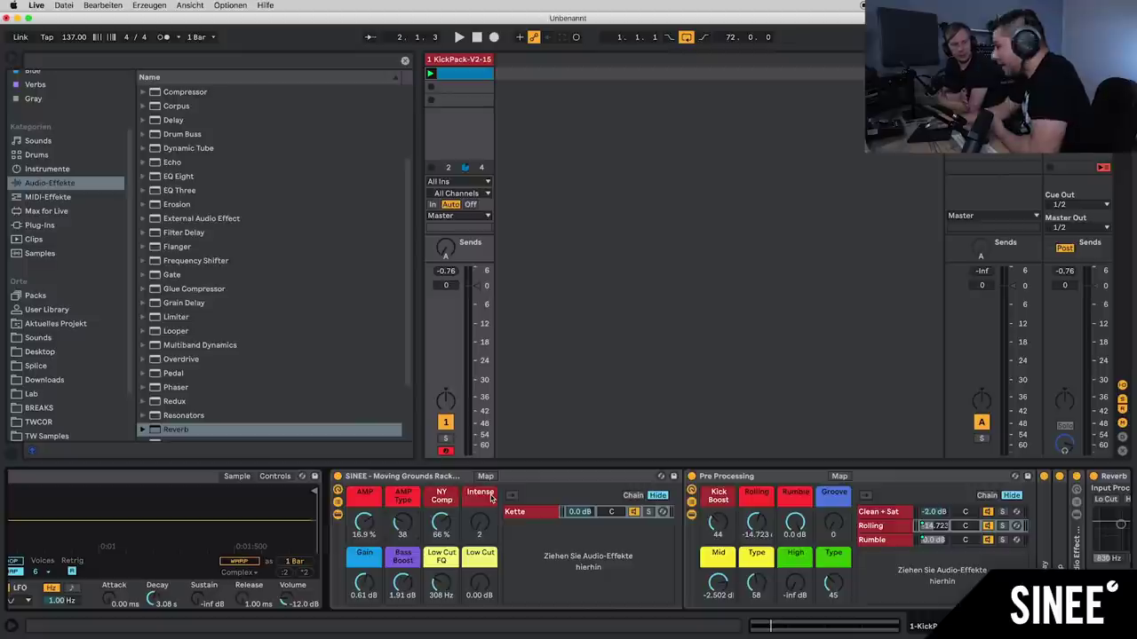
{"action": "left_click", "coordinate": [397, 480]}
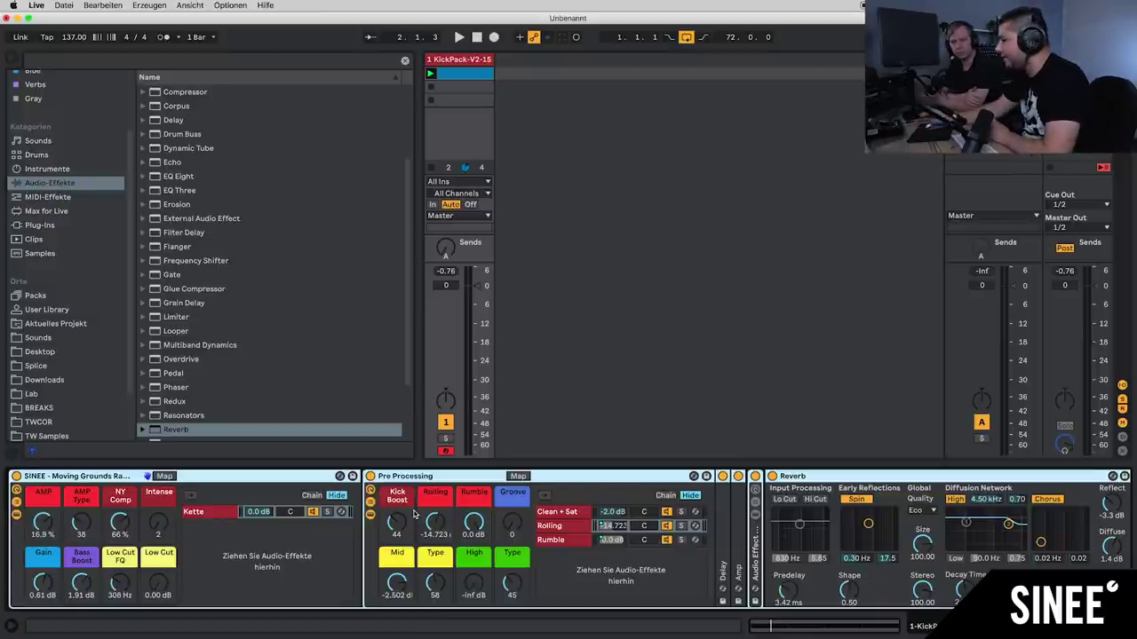
{"action": "scroll", "coordinate": [568, 540], "scroll_direction": "left", "scroll_amount": 6}
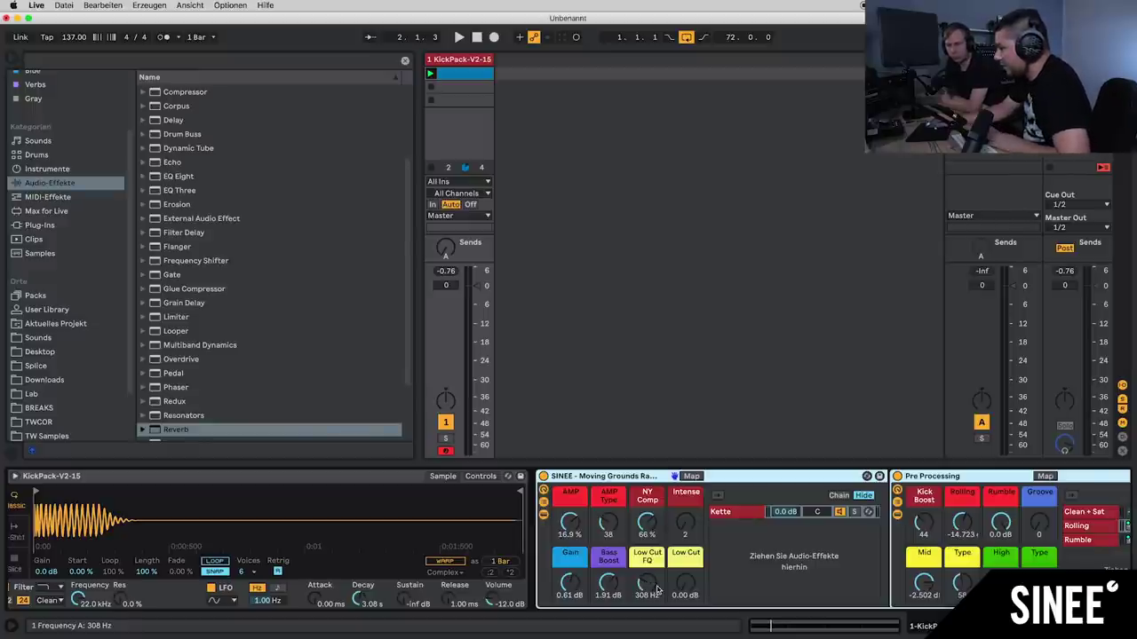
{"action": "key", "text": "space"}
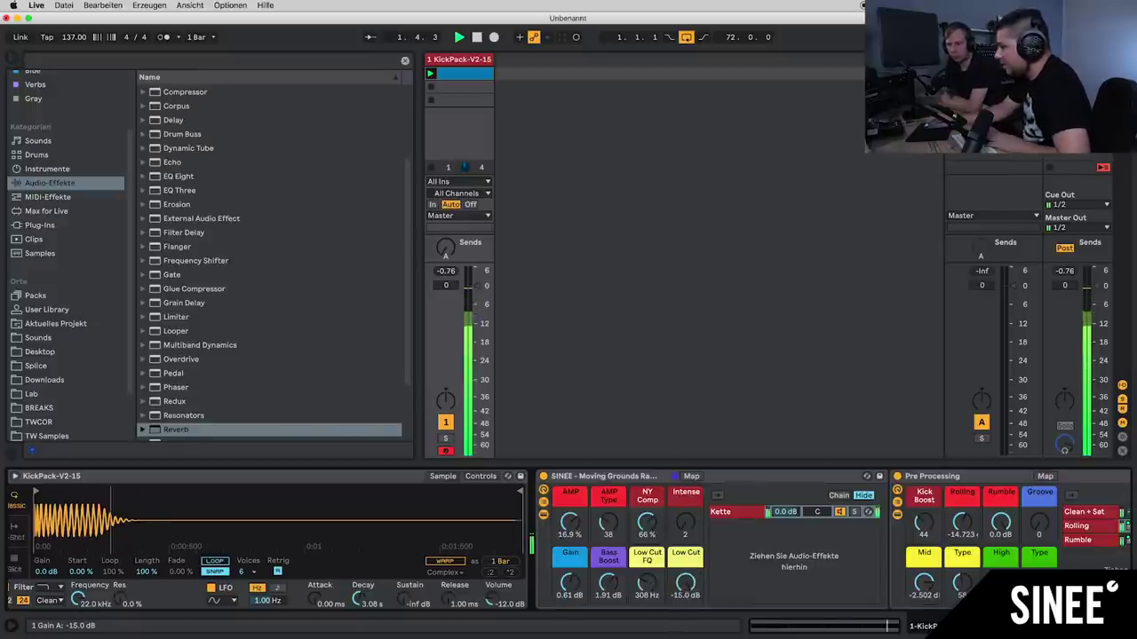
{"action": "mouse_move", "coordinate": [685, 591]}
{"action": "left_mouse_down"}
{"action": "mouse_move", "coordinate": [685, 622]}
{"action": "mouse_move", "coordinate": [681, 583]}
{"action": "left_mouse_up"}
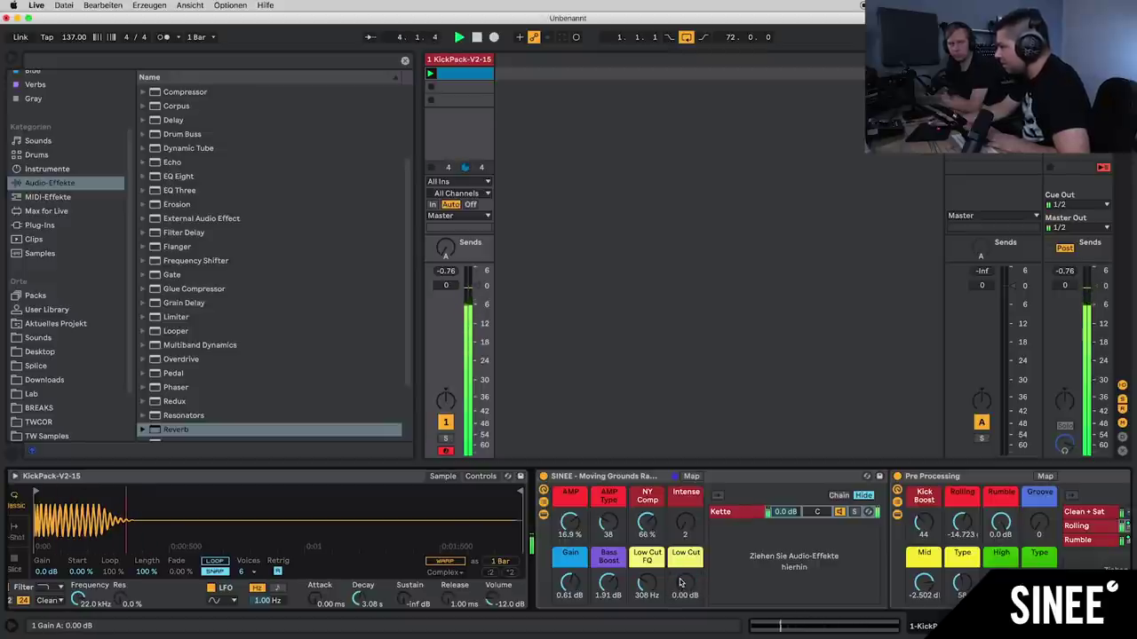
{"action": "key", "text": "space"}
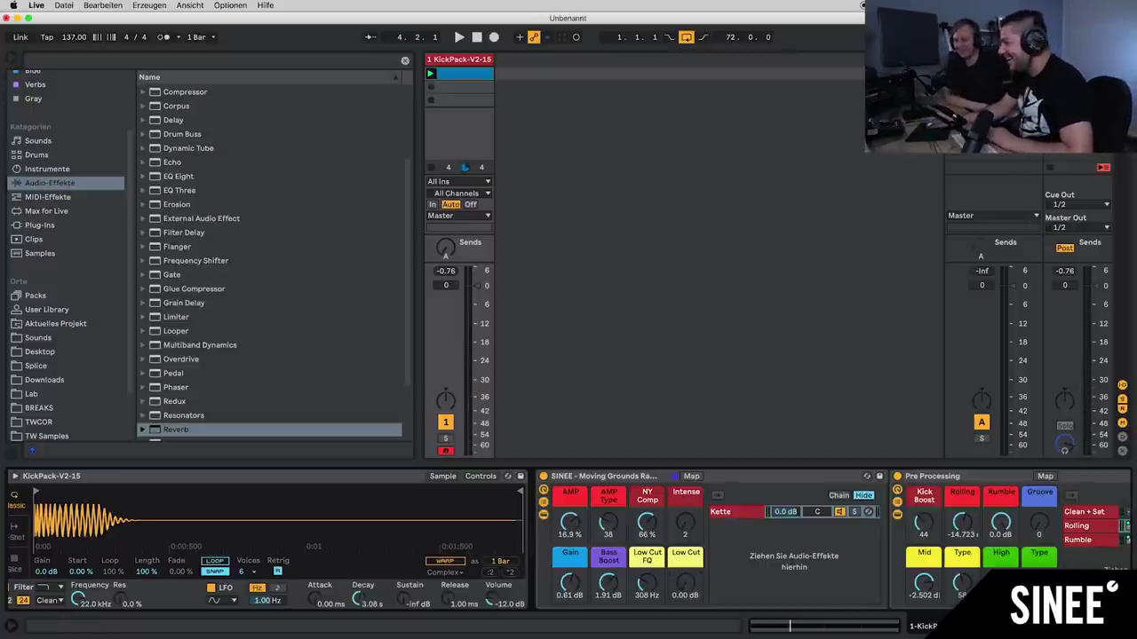
Step: Sweep the Moving Grounds rack's NY Comp from 0 to 100 % and back it off, with Intense set to 10
{"action": "key", "text": "space"}
{"action": "left_click_drag", "start_coordinate": [642, 527], "coordinate": [642, 478]}
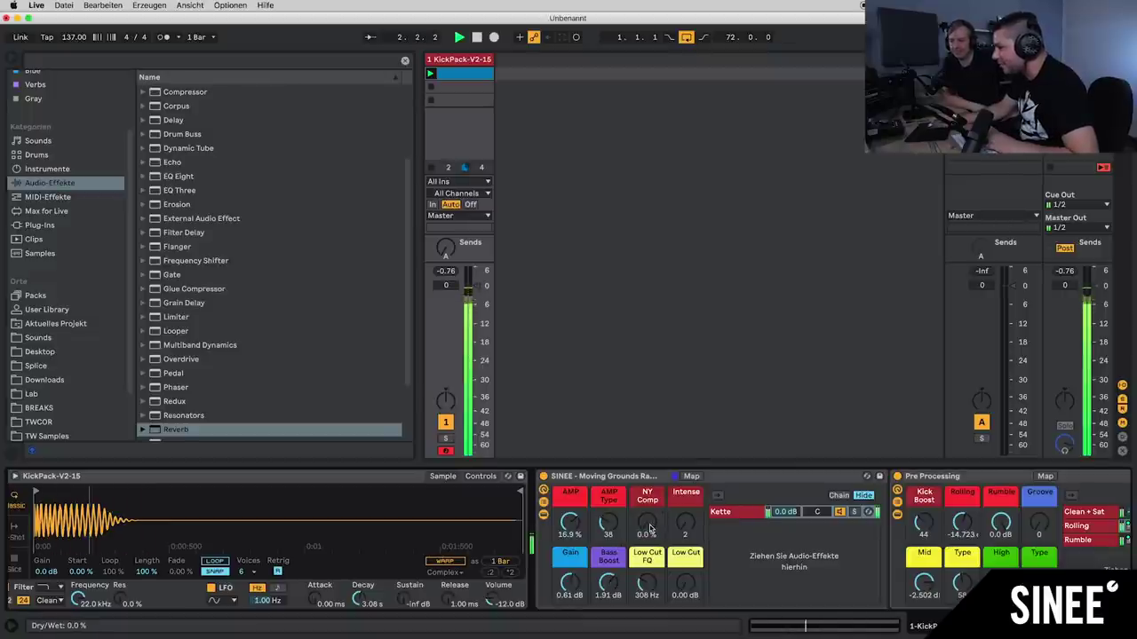
{"action": "left_click_drag", "start_coordinate": [676, 525], "coordinate": [676, 480]}
{"action": "left_click", "coordinate": [654, 524]}
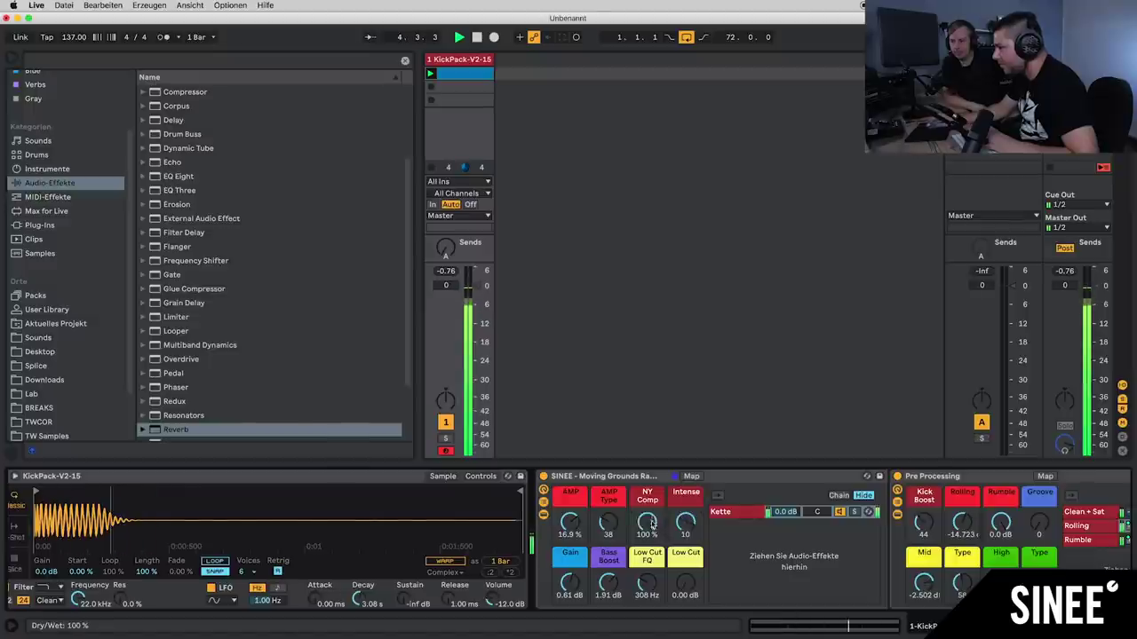
{"action": "left_click_drag", "start_coordinate": [647, 524], "coordinate": [647, 532]}
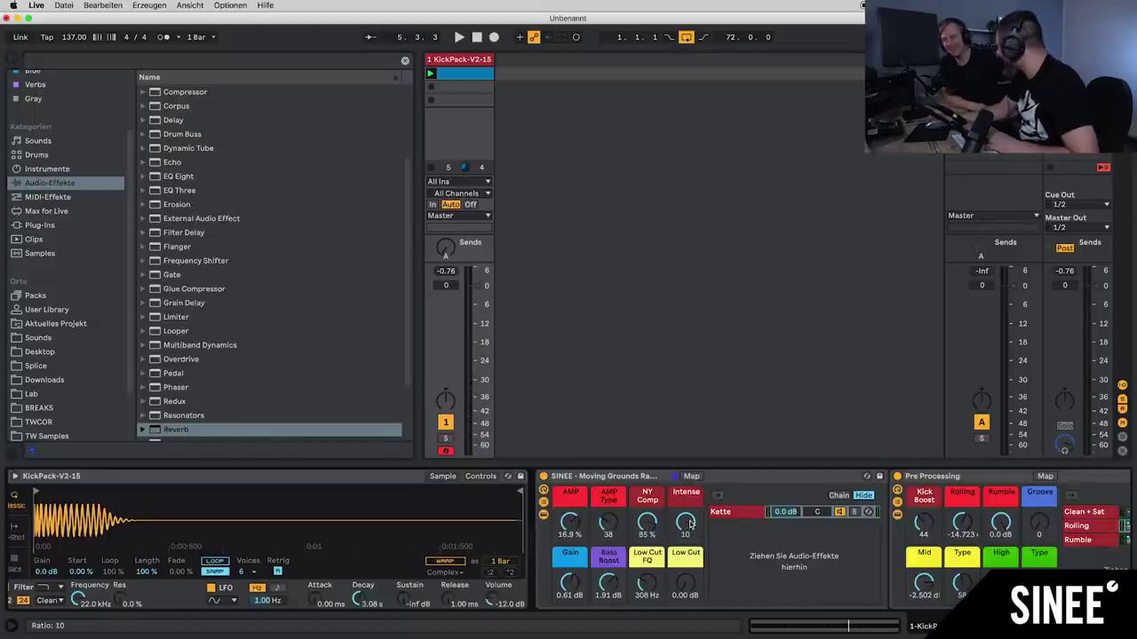
Step: Sweep the Moving Grounds rack's AMP Type during playback, trying 0 and 53 and ending at 127
{"action": "key", "text": "space"}
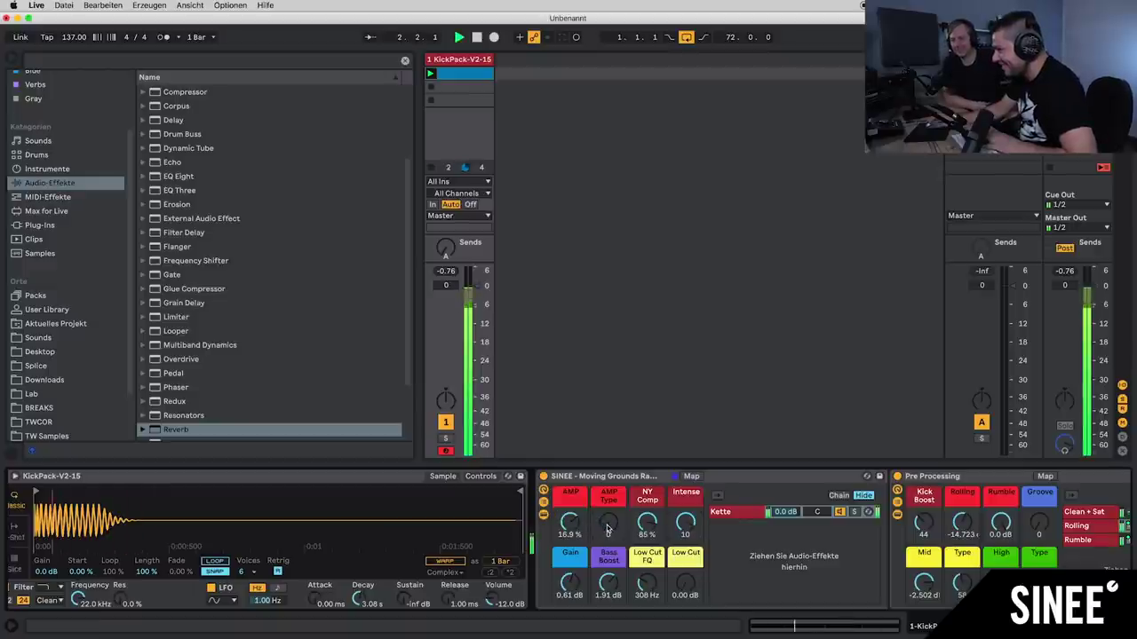
{"action": "left_click_drag", "start_coordinate": [608, 530], "coordinate": [608, 497]}
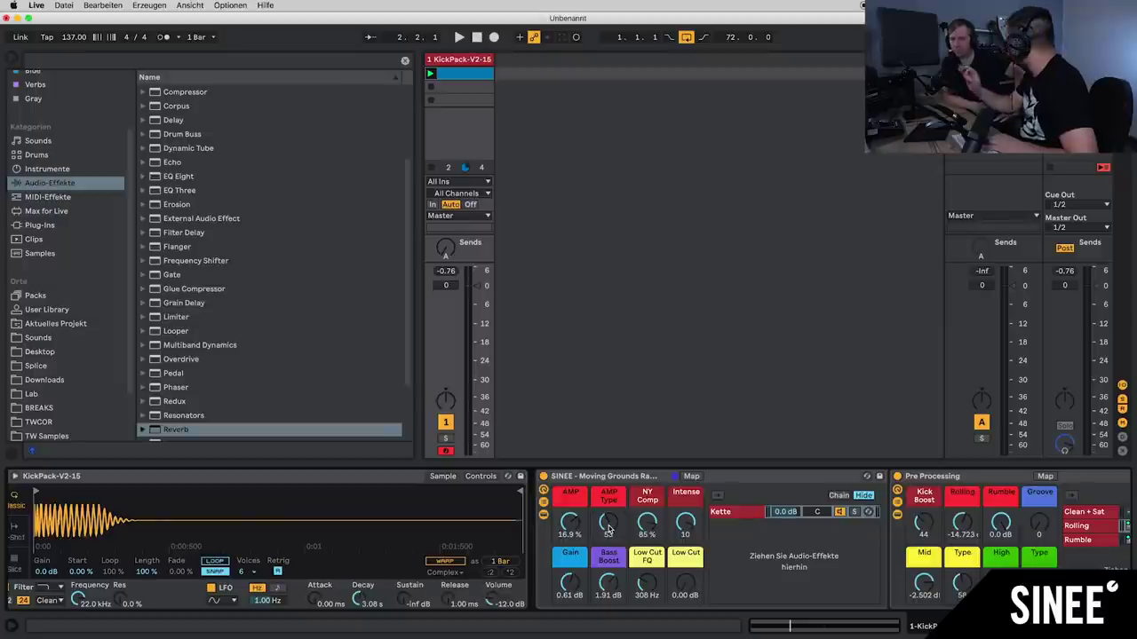
{"action": "key", "text": "space"}
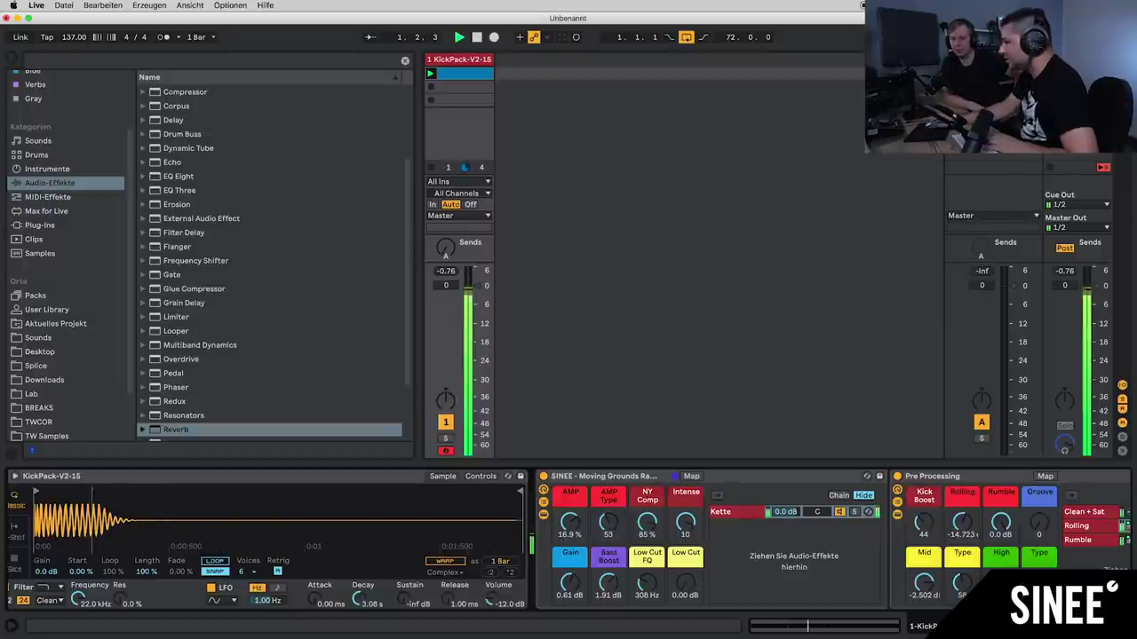
{"action": "left_click_drag", "start_coordinate": [613, 529], "coordinate": [612, 497]}
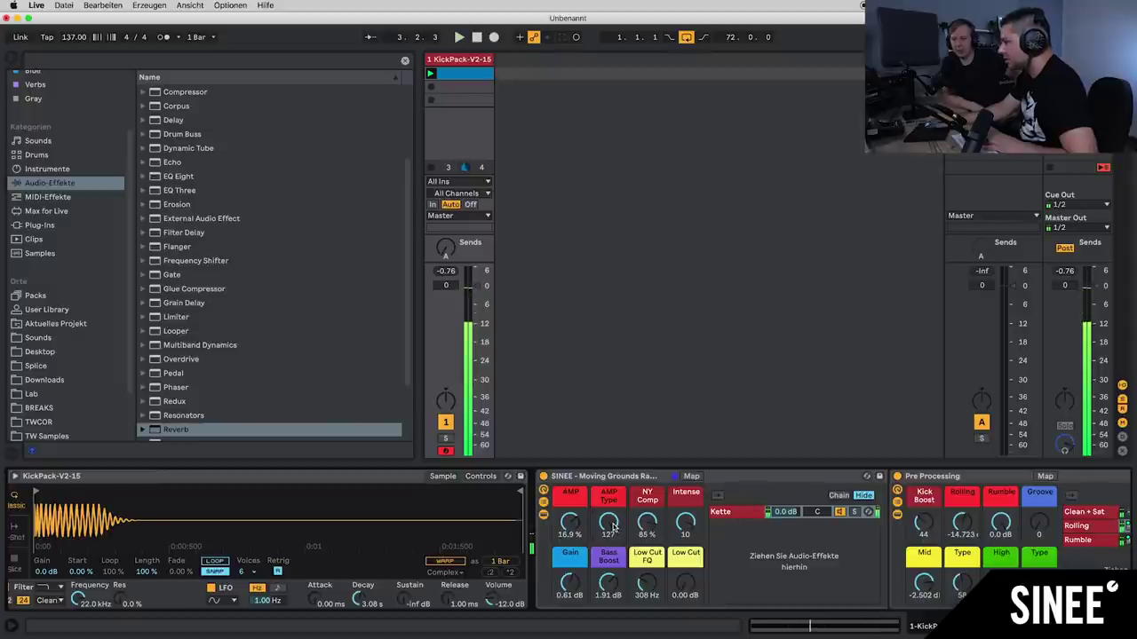
Step: Adjust the Moving Grounds rack's AMP by ear during playback, trying 10.0 and 22.2 % and ending at 11.4 %
{"action": "mouse_move", "coordinate": [570, 524]}
{"action": "left_mouse_down"}
{"action": "mouse_move", "coordinate": [570, 544]}
{"action": "mouse_move", "coordinate": [574, 527]}
{"action": "left_mouse_up"}
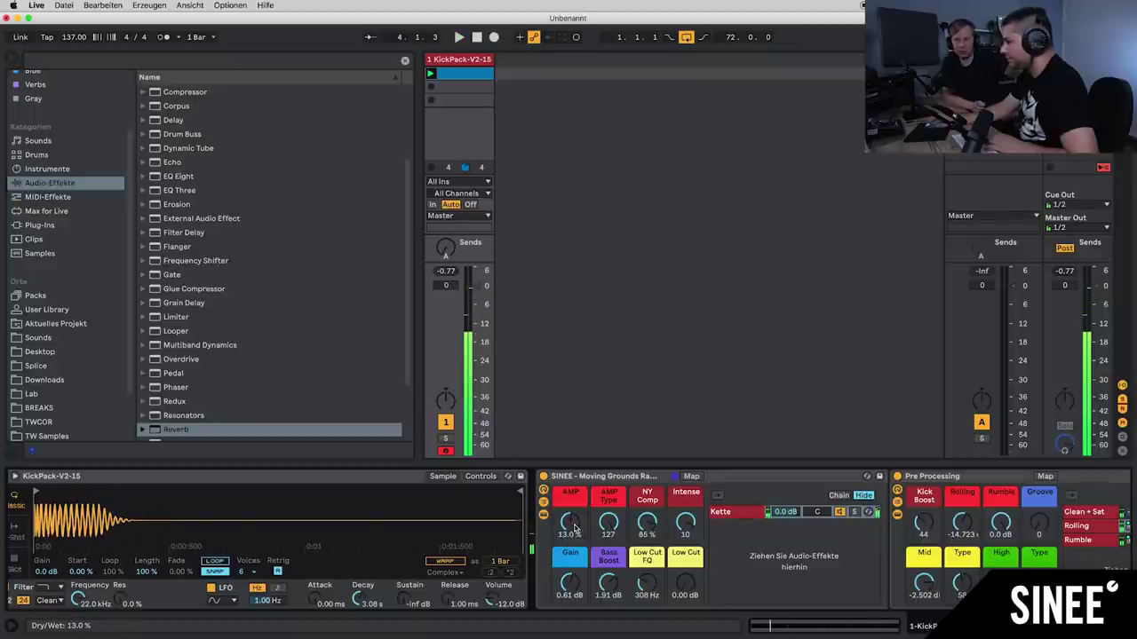
{"action": "left_click_drag", "start_coordinate": [575, 527], "coordinate": [574, 525]}
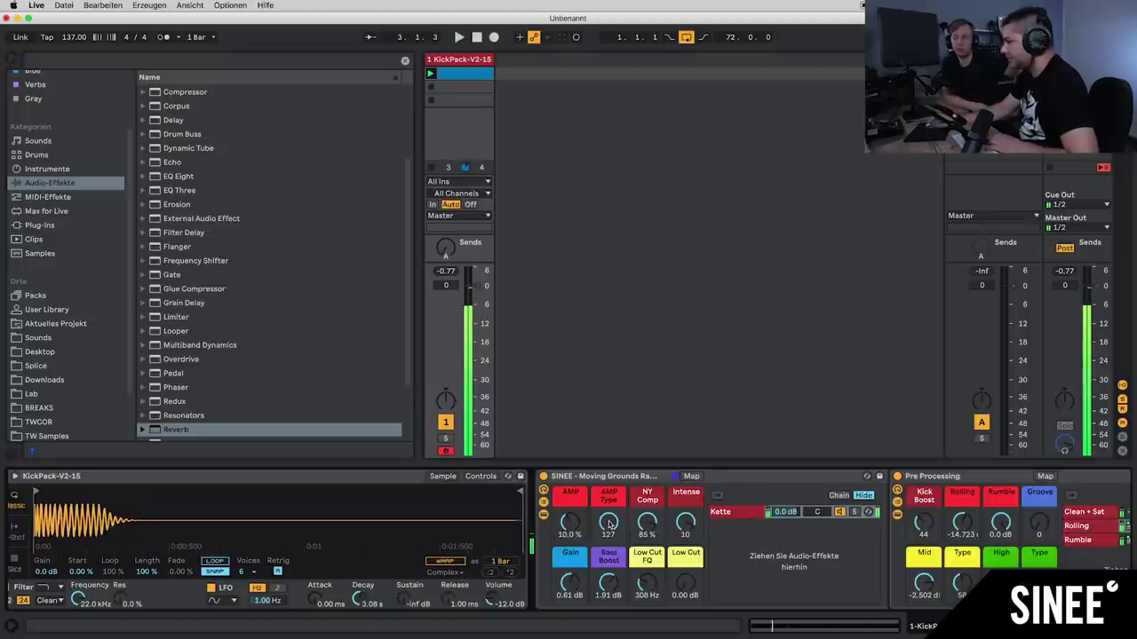
{"action": "mouse_move", "coordinate": [576, 524]}
{"action": "left_mouse_down"}
{"action": "mouse_move", "coordinate": [576, 506]}
{"action": "mouse_move", "coordinate": [573, 530]}
{"action": "left_mouse_up"}
{"action": "key", "text": "space"}
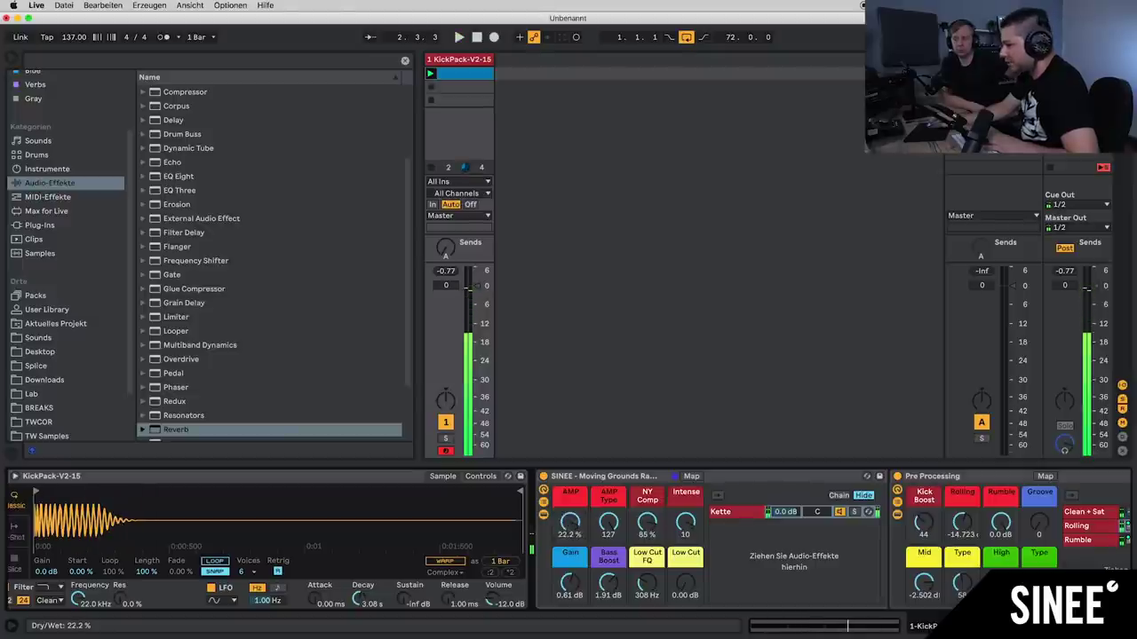
{"action": "key", "text": "space"}
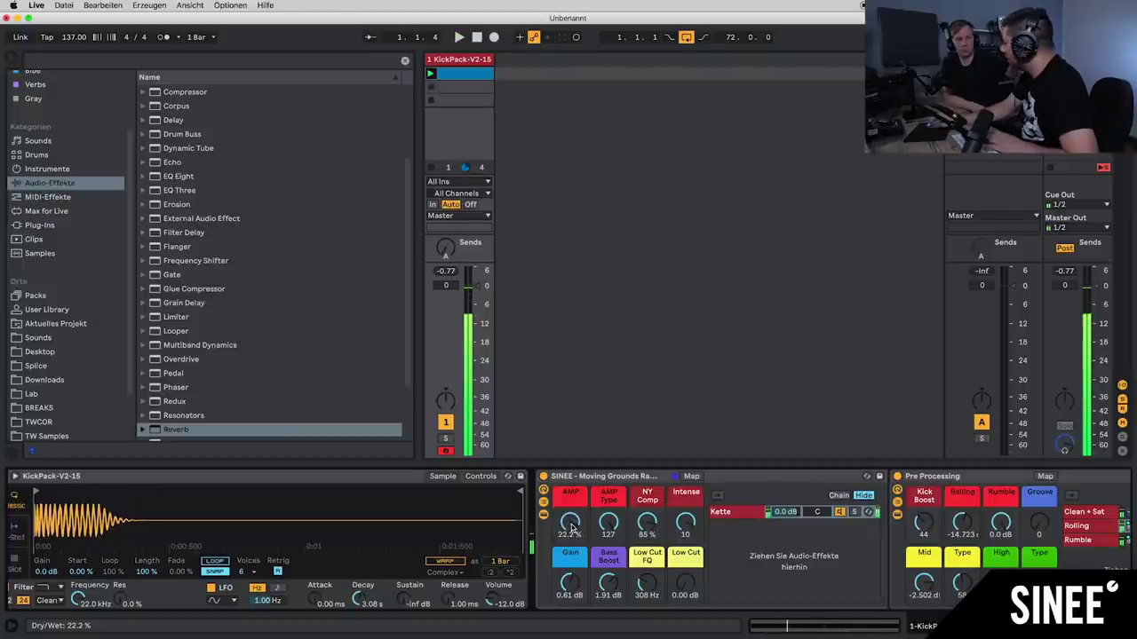
{"action": "left_click_drag", "start_coordinate": [573, 530], "coordinate": [573, 540]}
{"action": "key", "text": "space"}
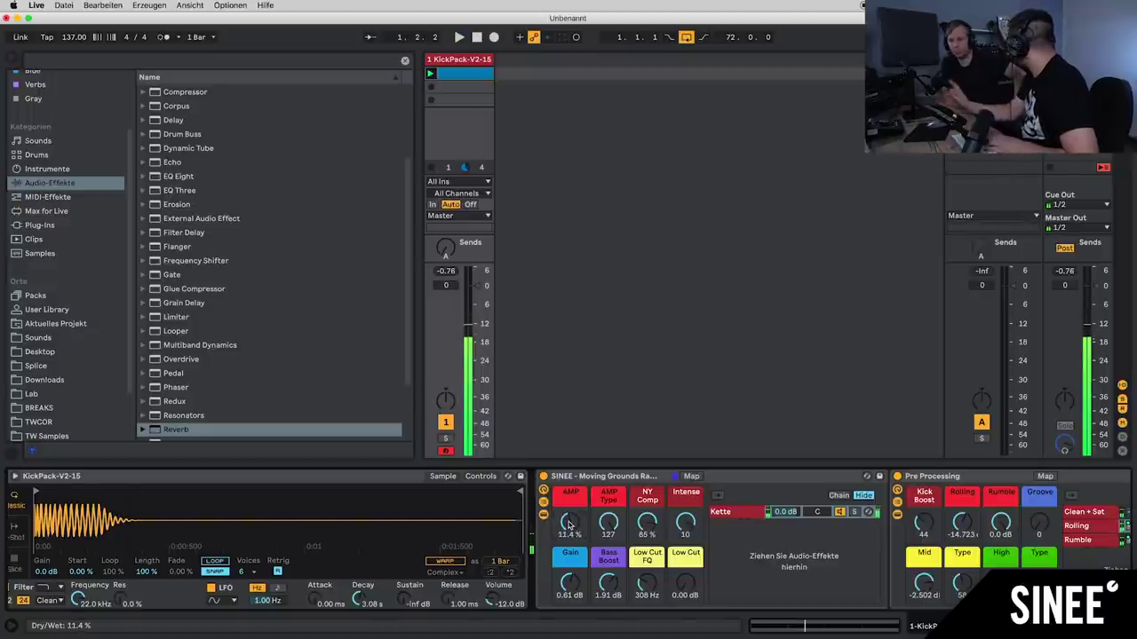
Step: Set the Moving Grounds rack's Bass Boost to 2.65 dB and its Low Cut FQ to 250 Hz while auditioning the kick
{"action": "key", "text": "space"}
{"action": "mouse_move", "coordinate": [613, 587]}
{"action": "left_mouse_down"}
{"action": "mouse_move", "coordinate": [613, 621]}
{"action": "mouse_move", "coordinate": [613, 578]}
{"action": "mouse_move", "coordinate": [612, 588]}
{"action": "left_mouse_up"}
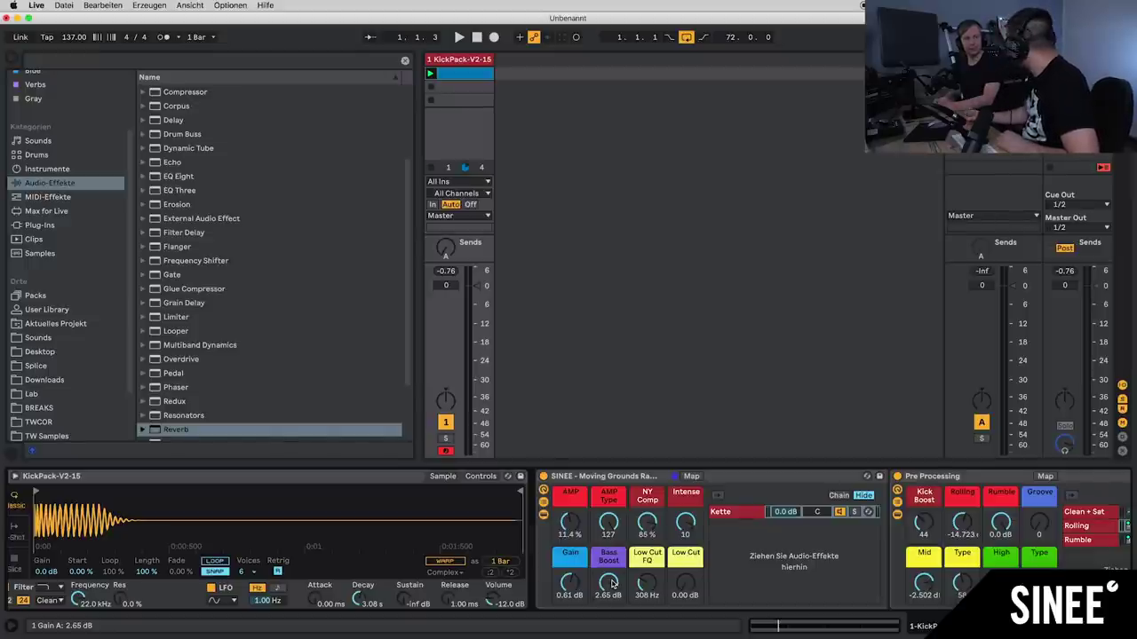
{"action": "key", "text": "space"}
{"action": "key", "text": "space"}
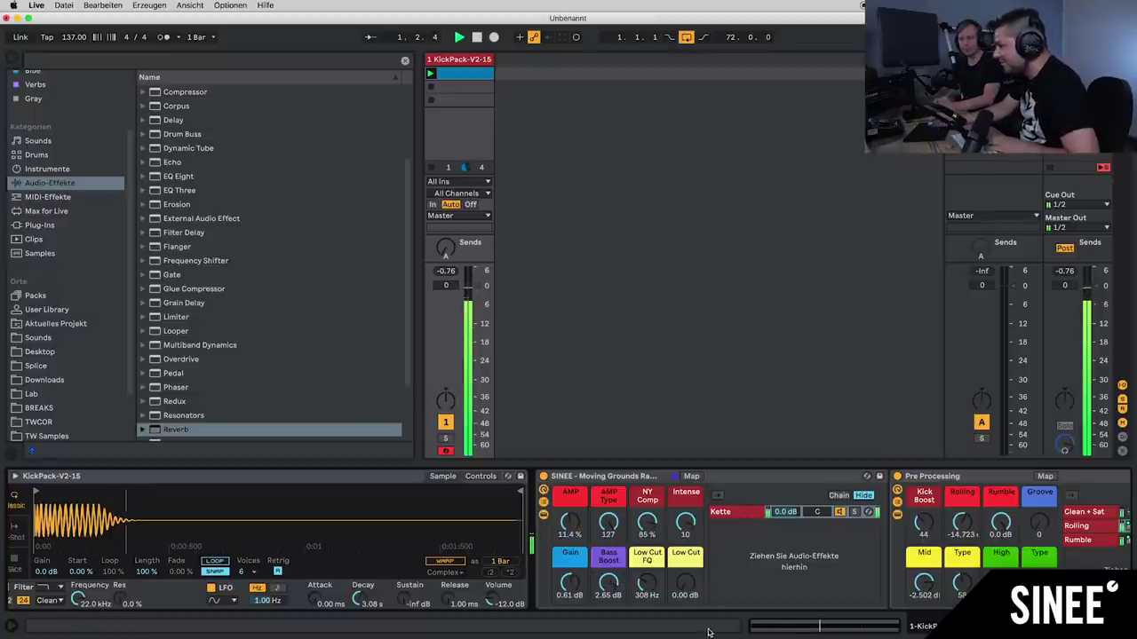
{"action": "left_click_drag", "start_coordinate": [691, 595], "coordinate": [692, 635]}
{"action": "left_click_drag", "start_coordinate": [648, 585], "coordinate": [684, 636]}
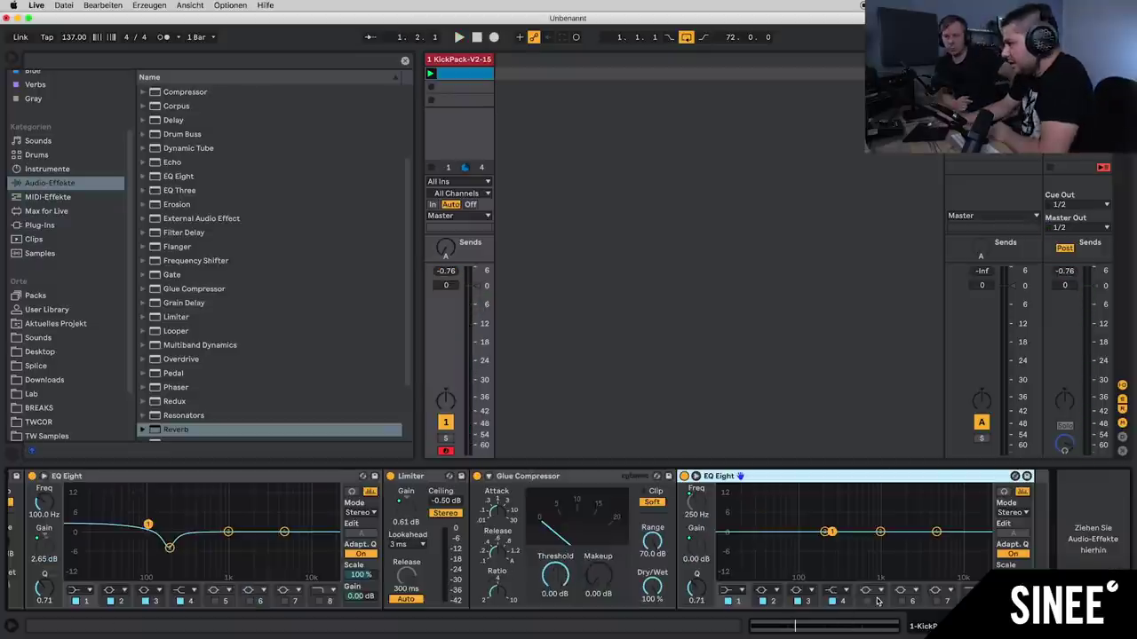
Step: Add another EQ Eight at the end of the device chain, after the existing EQ Eight, and briefly play the kick through it
{"action": "scroll", "coordinate": [877, 597], "scroll_direction": "left", "scroll_amount": 15}
{"action": "scroll", "coordinate": [568, 542], "scroll_direction": "left", "scroll_amount": 15}
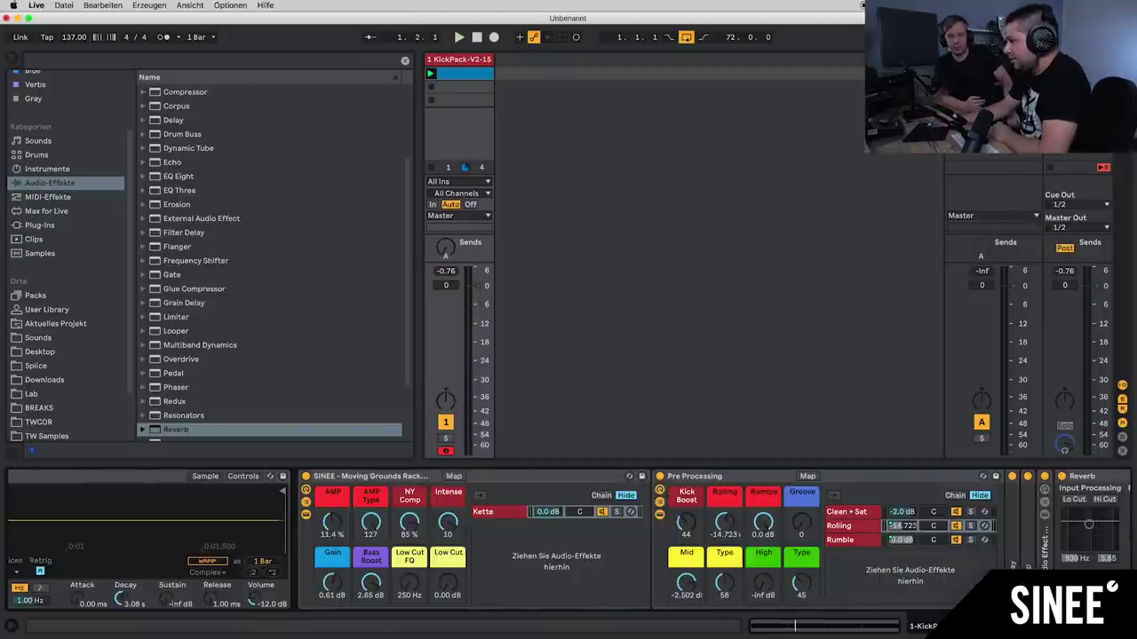
{"action": "scroll", "coordinate": [569, 541], "scroll_direction": "right", "scroll_amount": 15}
{"action": "scroll", "coordinate": [568, 542], "scroll_direction": "left", "scroll_amount": 15}
{"action": "scroll", "coordinate": [569, 542], "scroll_direction": "left", "scroll_amount": 3}
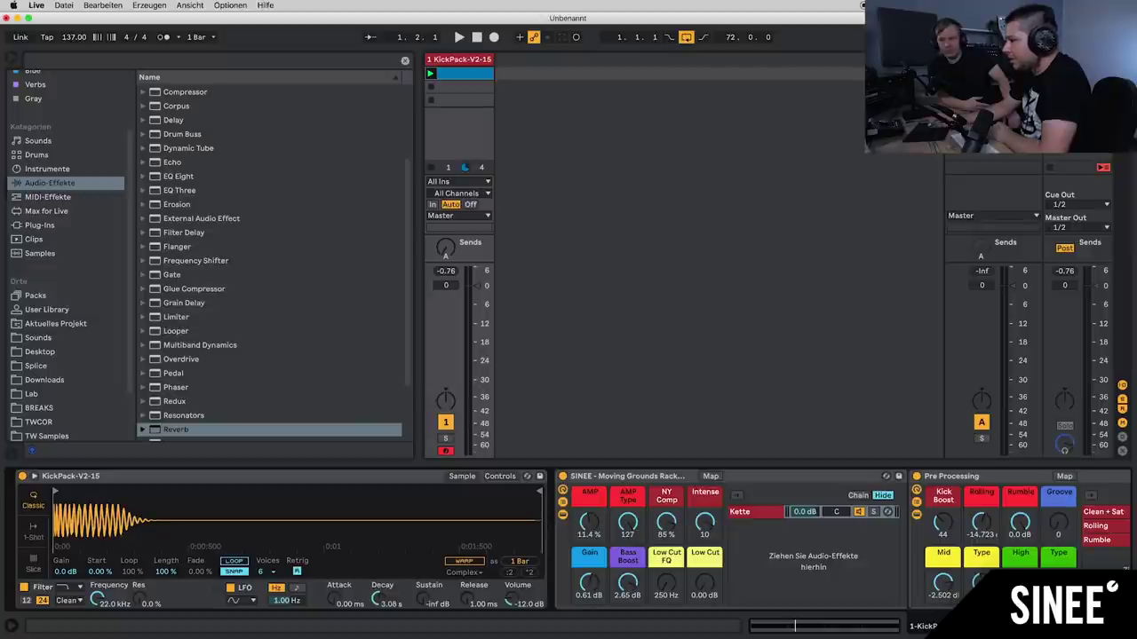
{"action": "scroll", "coordinate": [568, 541], "scroll_direction": "right", "scroll_amount": 5}
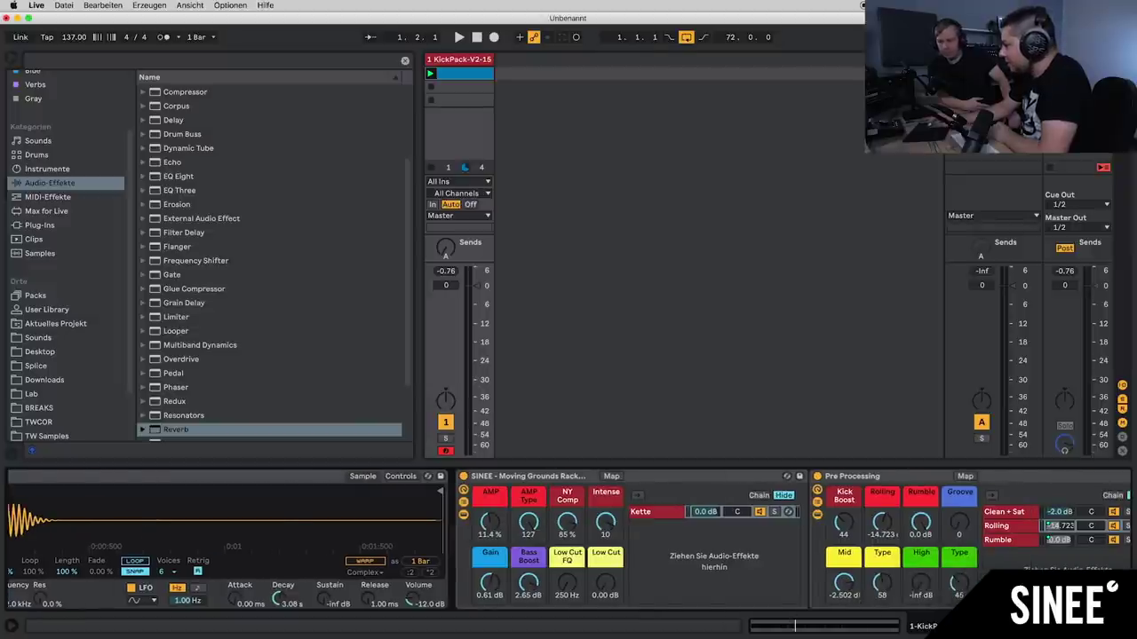
{"action": "scroll", "coordinate": [802, 548], "scroll_direction": "right", "scroll_amount": 10}
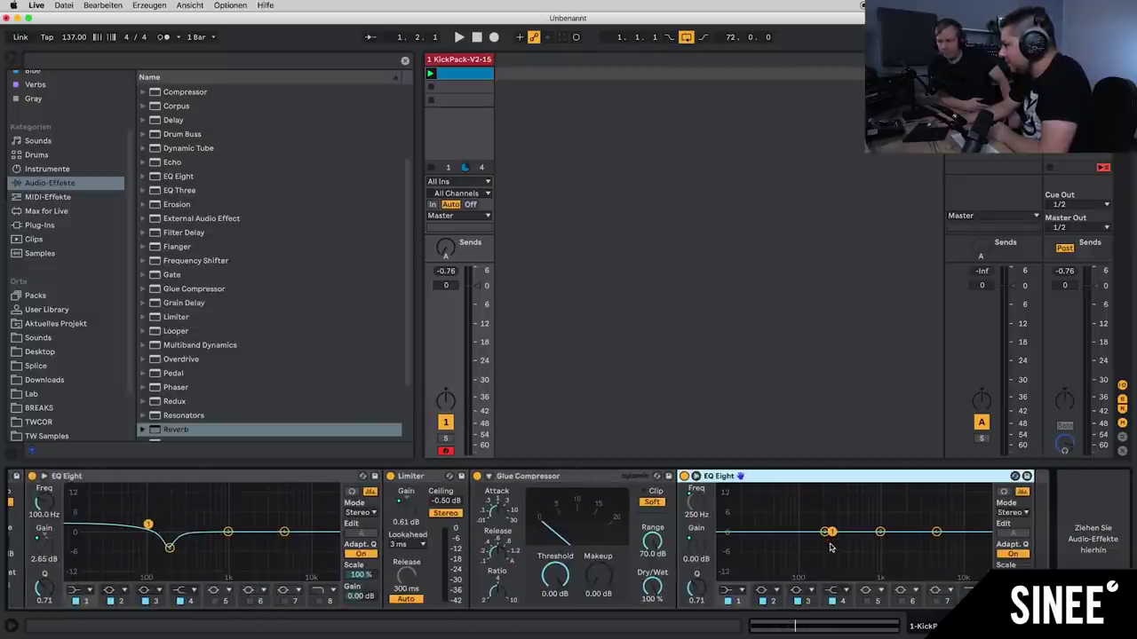
{"action": "mouse_move", "coordinate": [704, 535]}
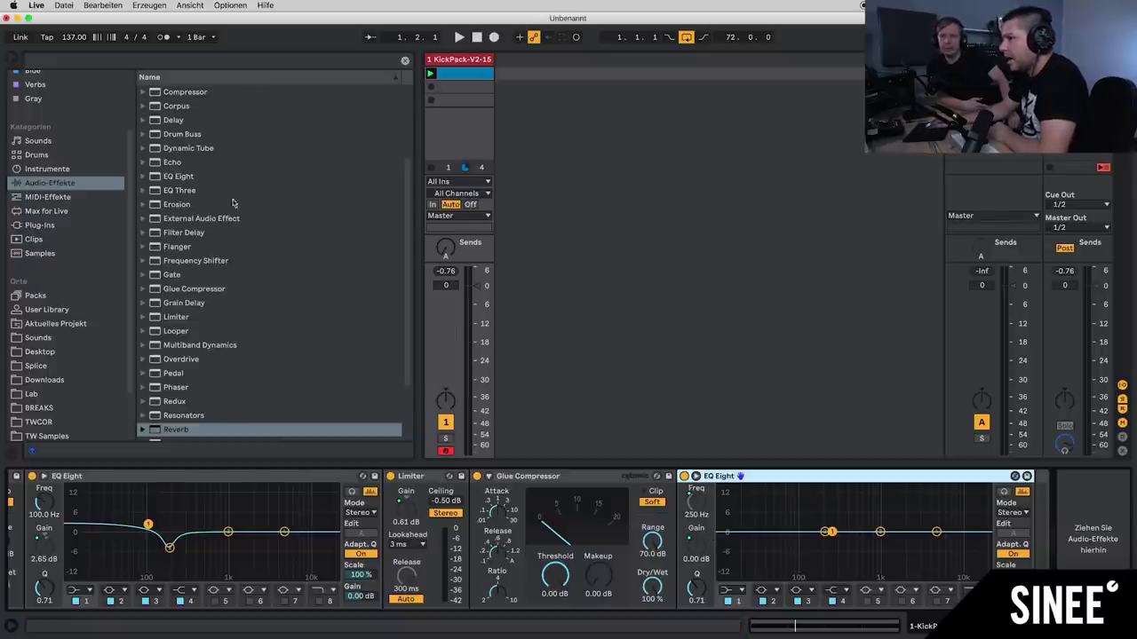
{"action": "left_click_drag", "start_coordinate": [189, 177], "coordinate": [1067, 515]}
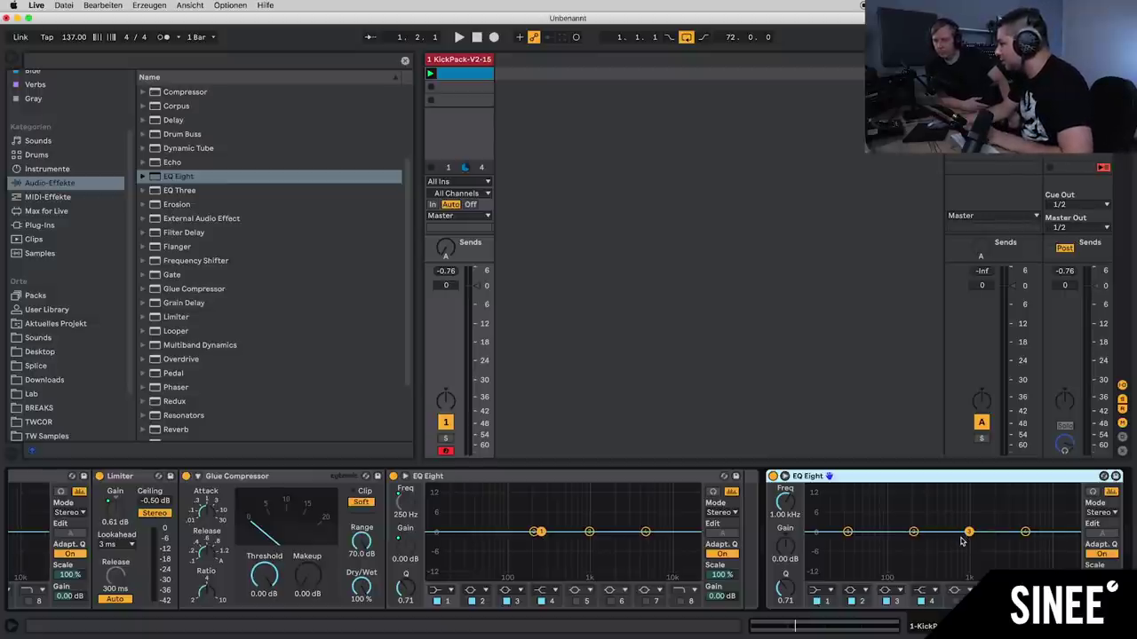
{"action": "key", "text": "space"}
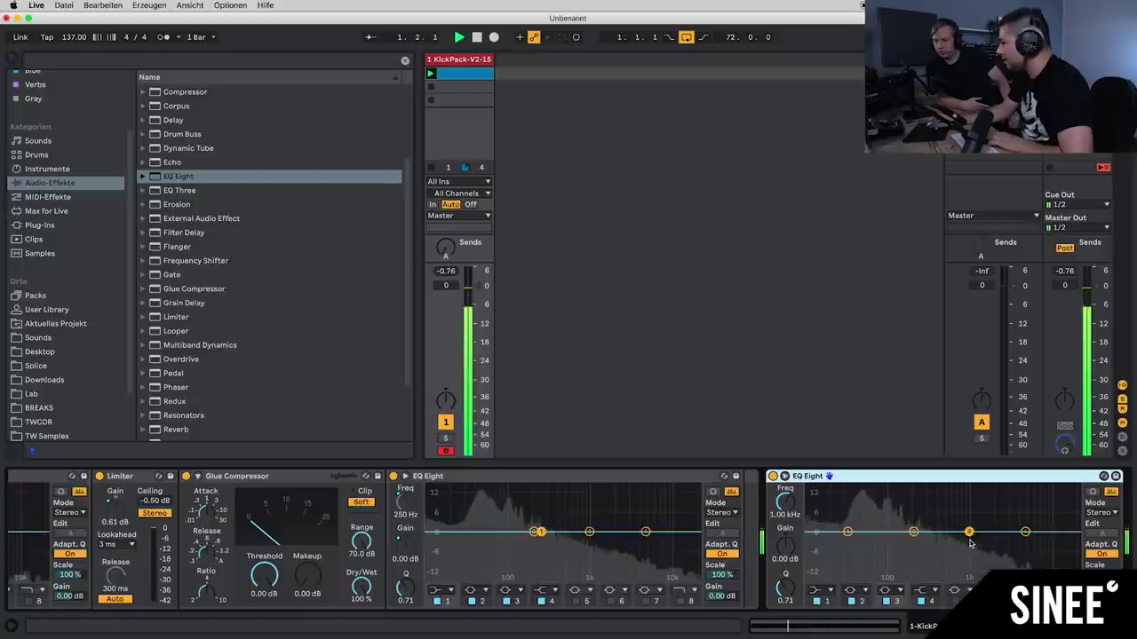
{"action": "key", "text": "space"}
Step: Turn band 2 of the last EQ Eight into a narrow cut at 454 Hz with -12.5 dB gain and a Q of 6.42
{"action": "left_click_drag", "start_coordinate": [914, 532], "coordinate": [947, 531]}
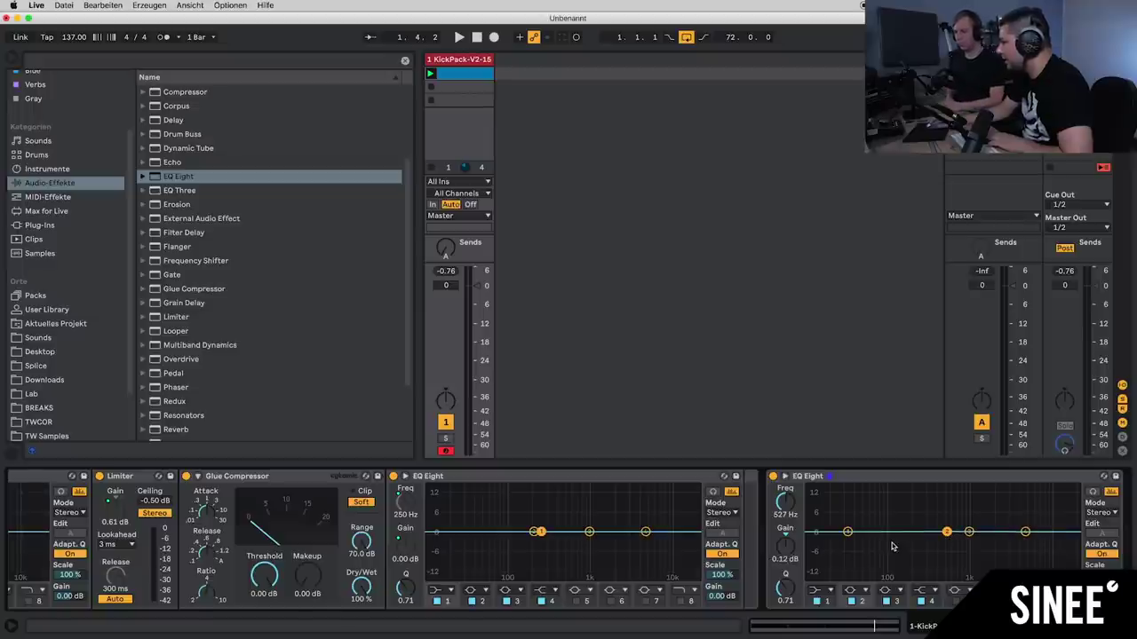
{"action": "left_click_drag", "start_coordinate": [947, 531], "coordinate": [929, 531]}
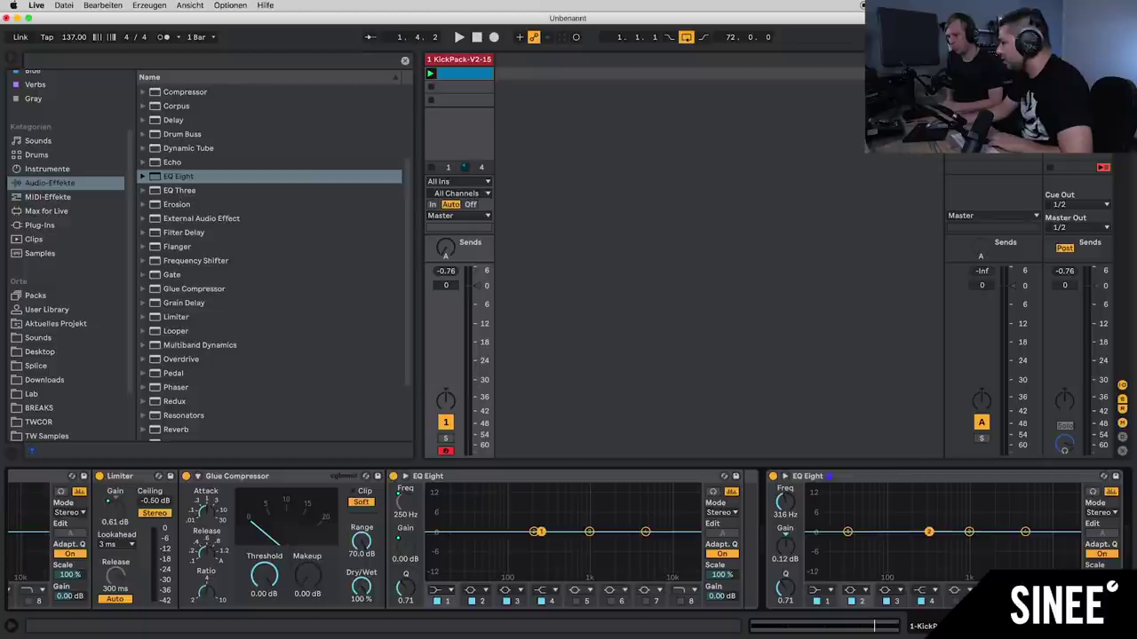
{"action": "left_click_drag", "start_coordinate": [785, 588], "coordinate": [785, 571]}
{"action": "key", "text": "space"}
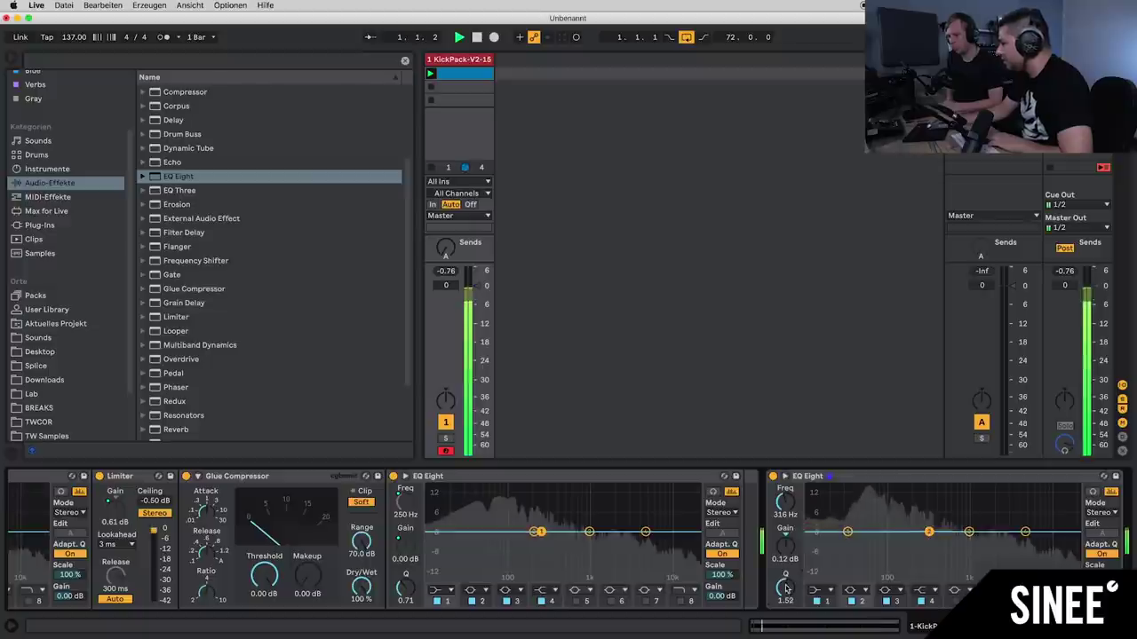
{"action": "left_click_drag", "start_coordinate": [929, 531], "coordinate": [928, 519]}
{"action": "left_click_drag", "start_coordinate": [785, 588], "coordinate": [785, 556]}
{"action": "left_click_drag", "start_coordinate": [927, 520], "coordinate": [944, 572]}
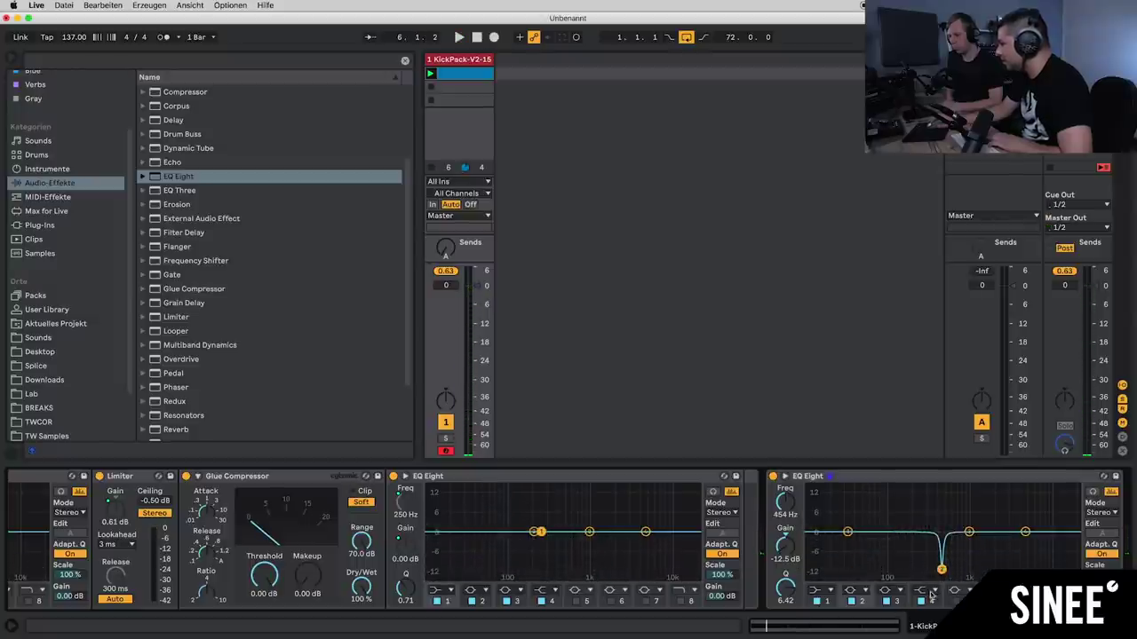
Step: Turn band 3 of the last EQ Eight into a narrow cut at 235 Hz with -9.79 dB and Q 6.16, and audition the kick
{"action": "left_click_drag", "start_coordinate": [970, 533], "coordinate": [924, 532]}
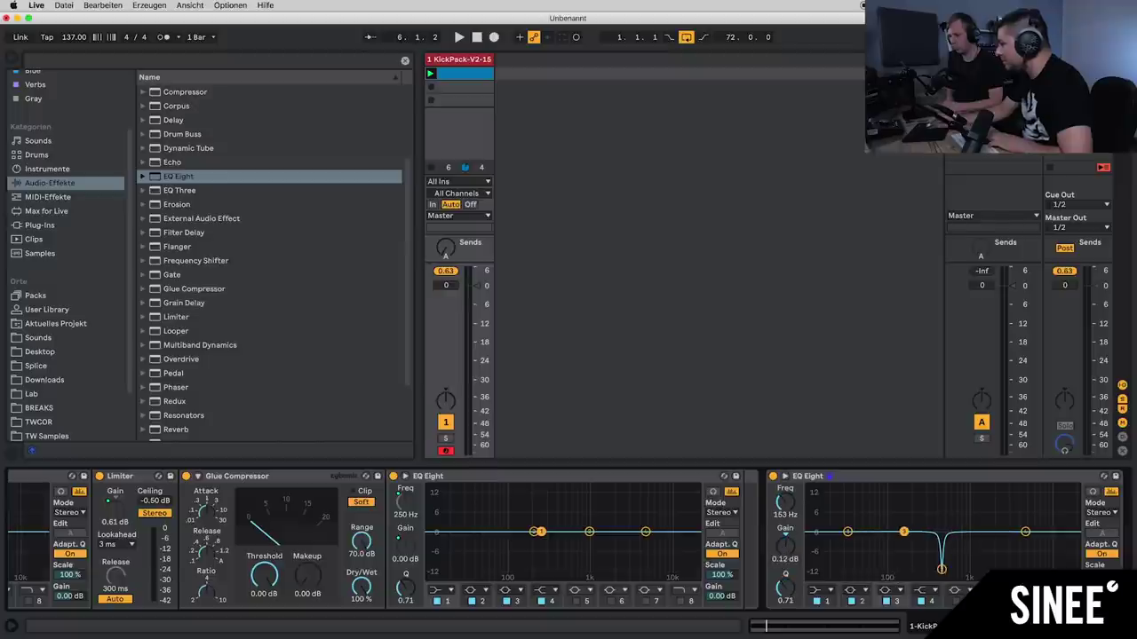
{"action": "left_click", "coordinate": [942, 569]}
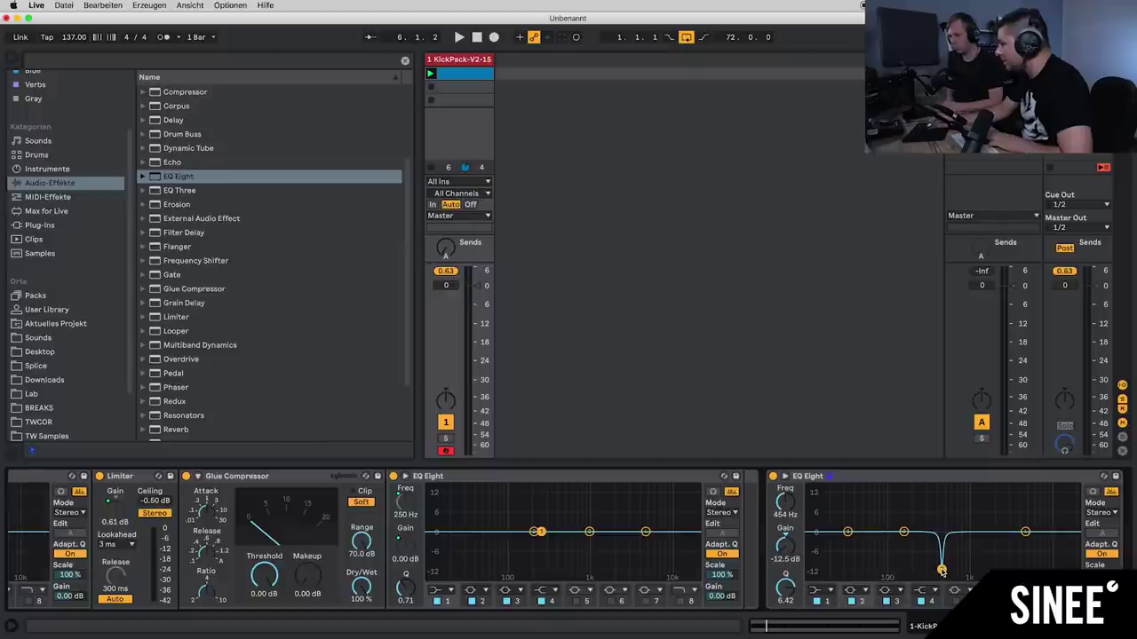
{"action": "left_click", "coordinate": [904, 532]}
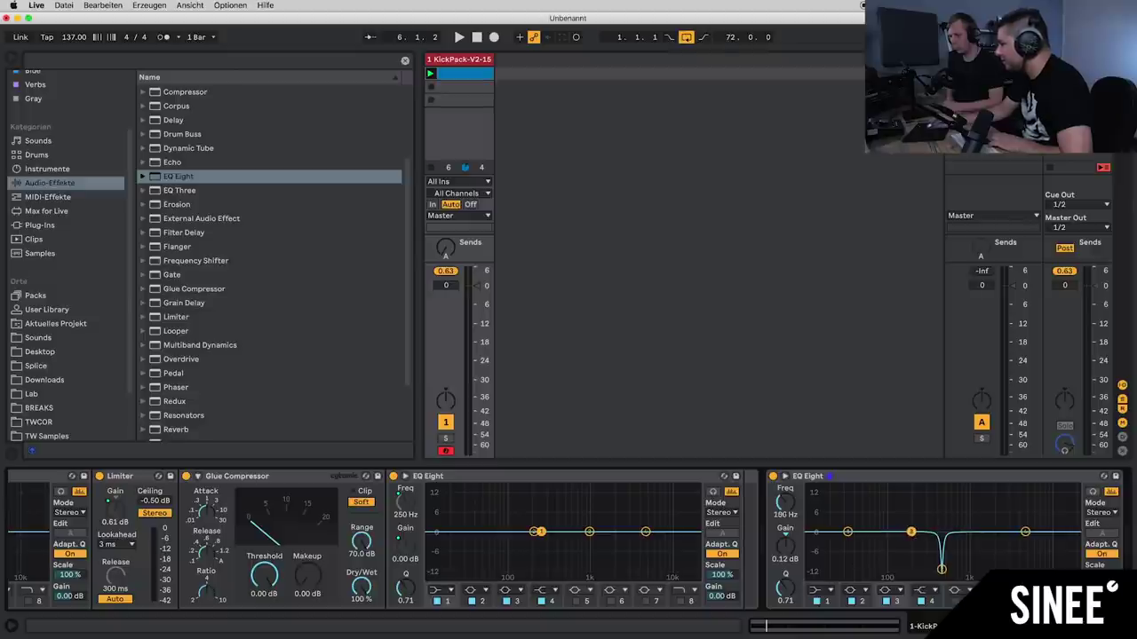
{"action": "left_click_drag", "start_coordinate": [786, 588], "coordinate": [785, 535]}
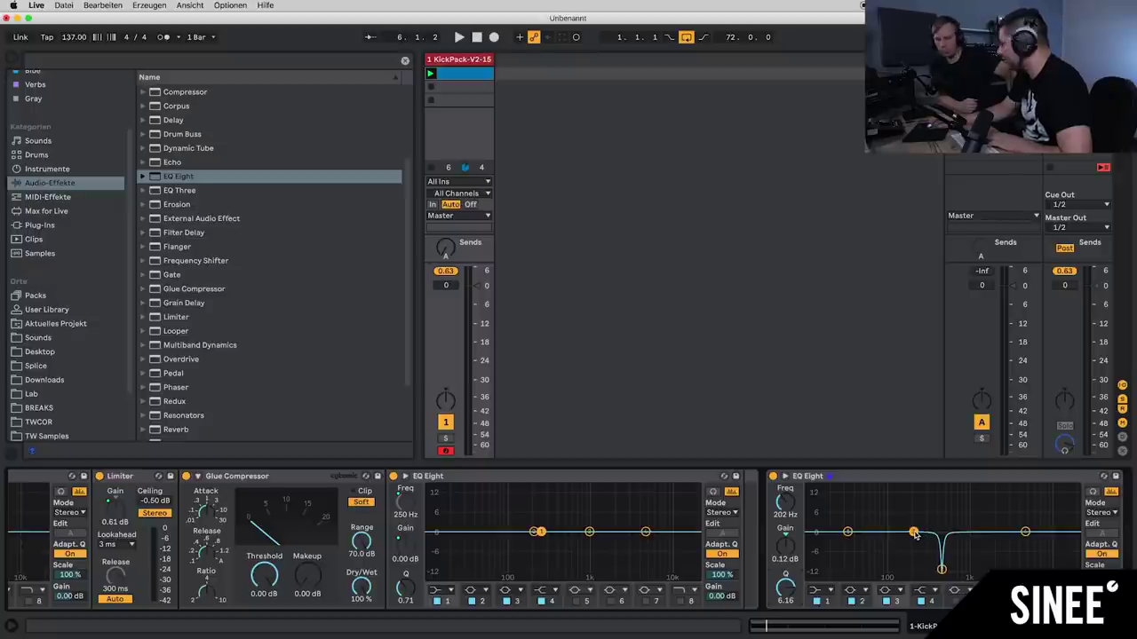
{"action": "key", "text": "space"}
{"action": "left_click_drag", "start_coordinate": [914, 534], "coordinate": [919, 561]}
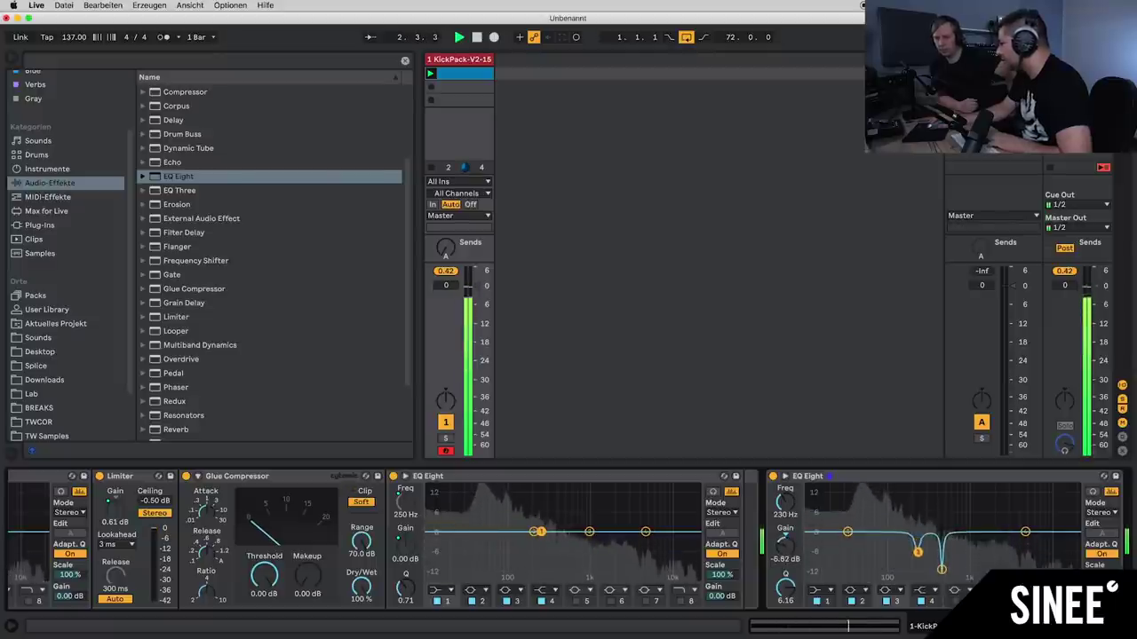
{"action": "key", "text": "space"}
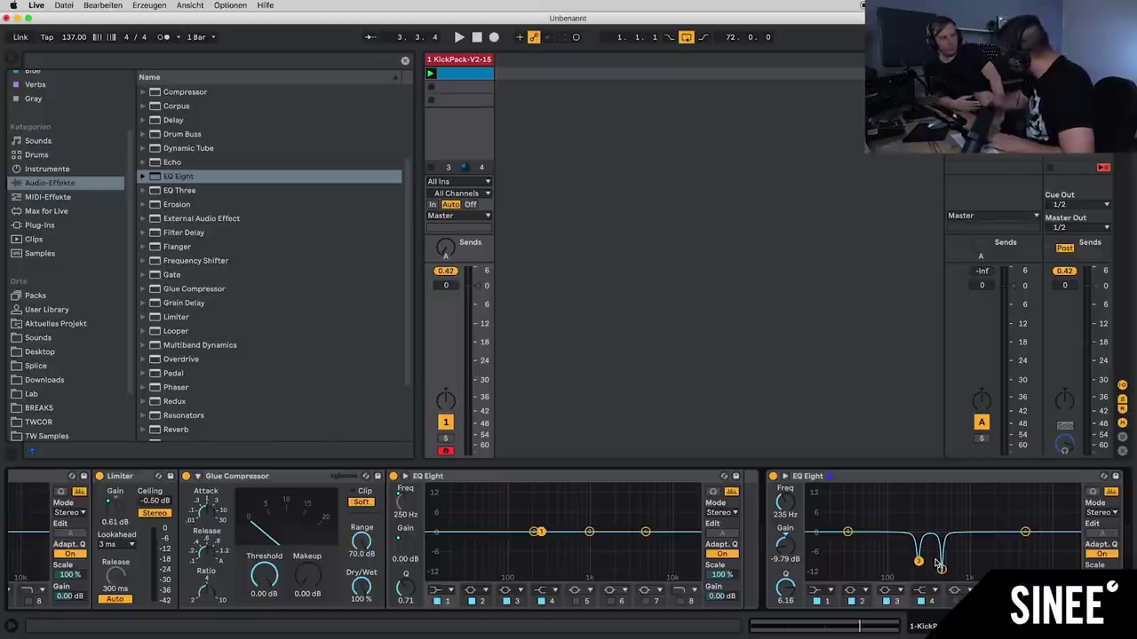
{"action": "key", "text": "space"}
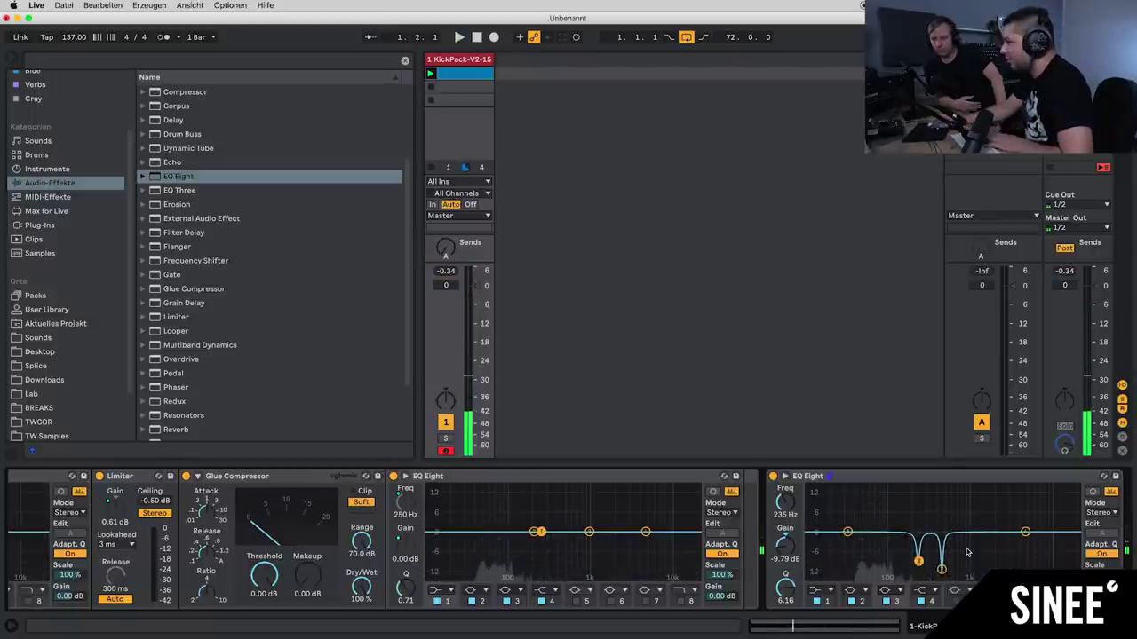
{"action": "key", "text": "space"}
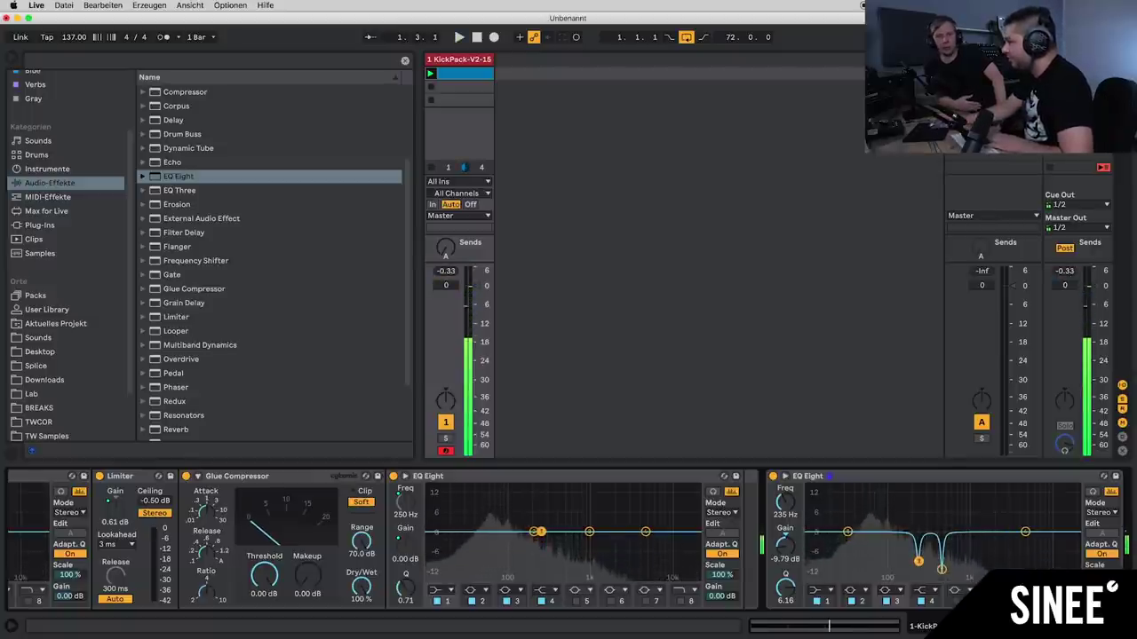
Step: Add a Utility audio effect at the end of the device chain, after the last EQ Eight
{"action": "scroll", "coordinate": [833, 511], "scroll_direction": "right", "scroll_amount": 5}
{"action": "scroll", "coordinate": [569, 537], "scroll_direction": "right", "scroll_amount": 5}
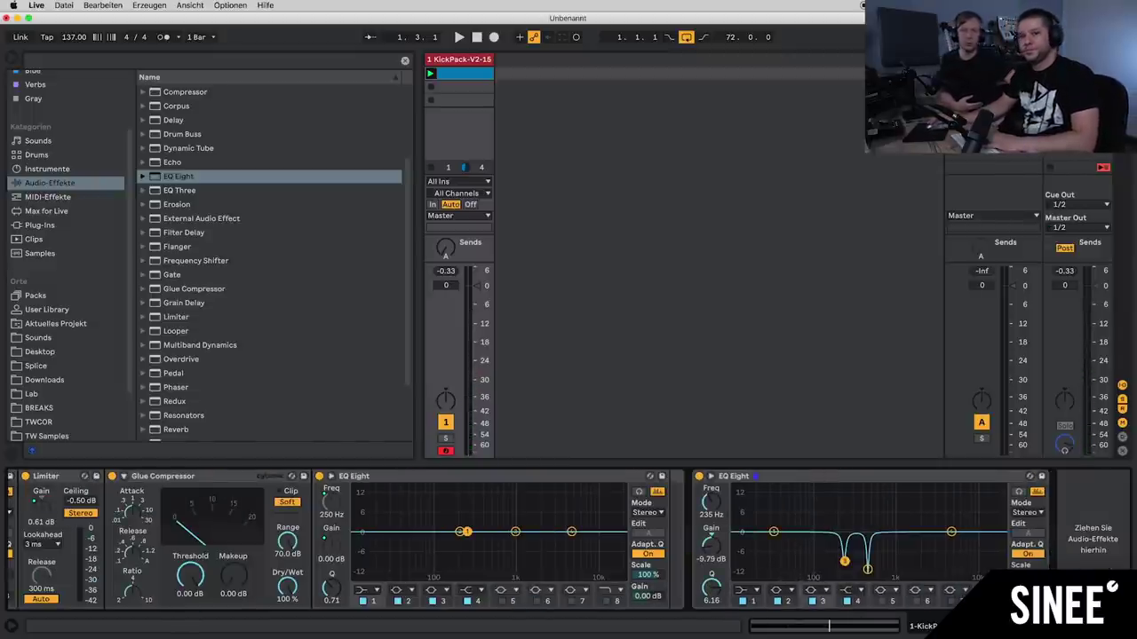
{"action": "scroll", "coordinate": [235, 355], "scroll_direction": "up", "scroll_amount": 3}
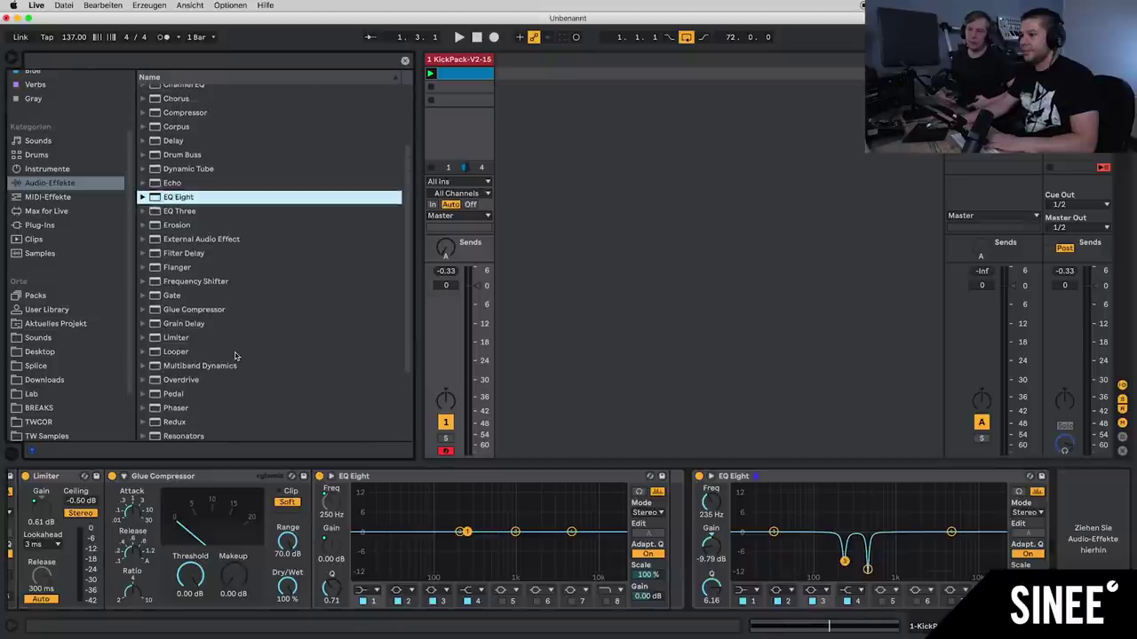
{"action": "scroll", "coordinate": [236, 355], "scroll_direction": "down", "scroll_amount": 7}
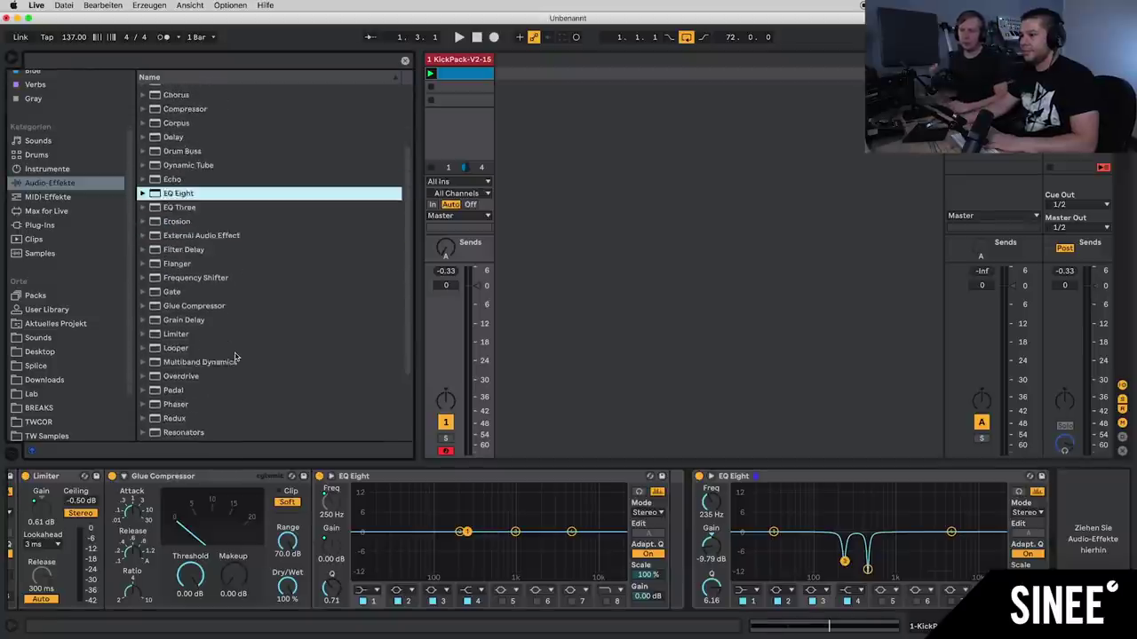
{"action": "left_click", "coordinate": [168, 409]}
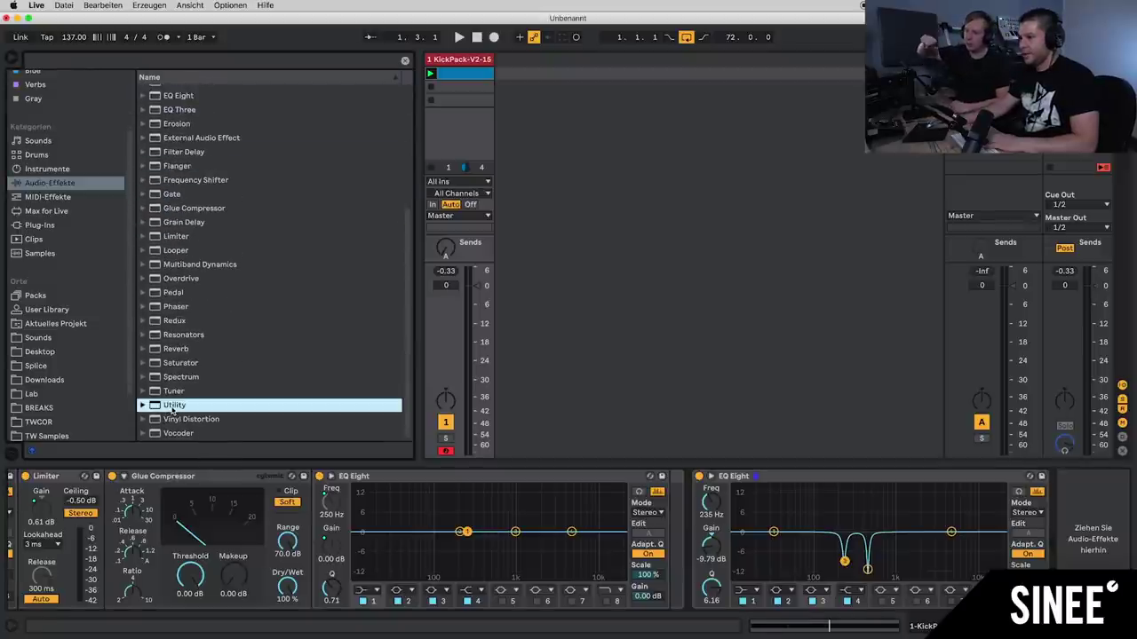
{"action": "left_click_drag", "start_coordinate": [172, 408], "coordinate": [1098, 552]}
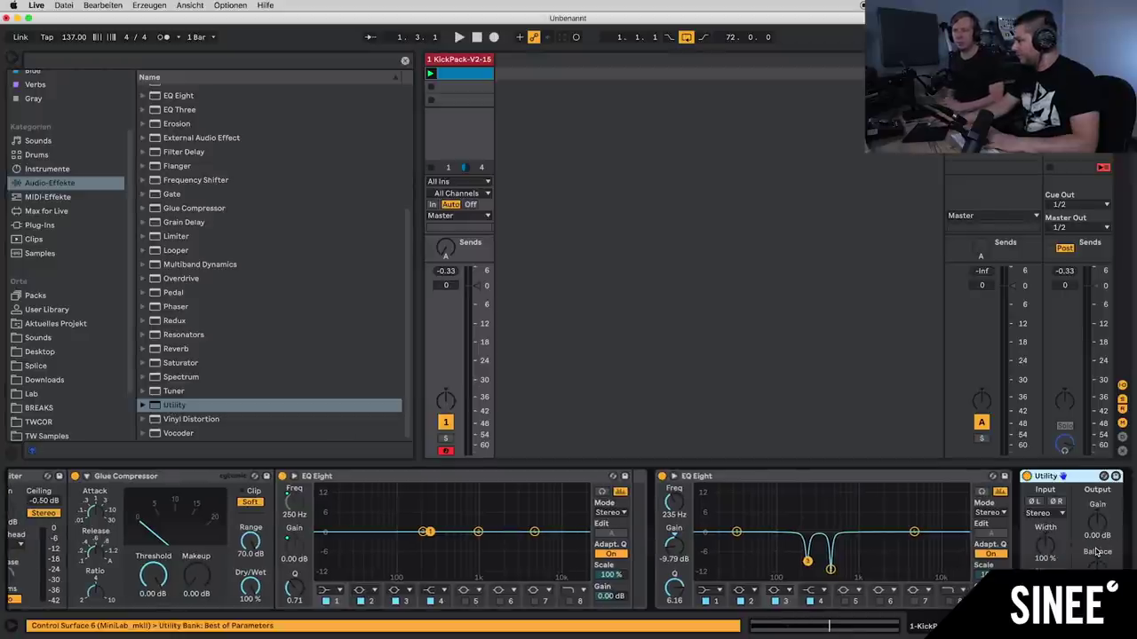